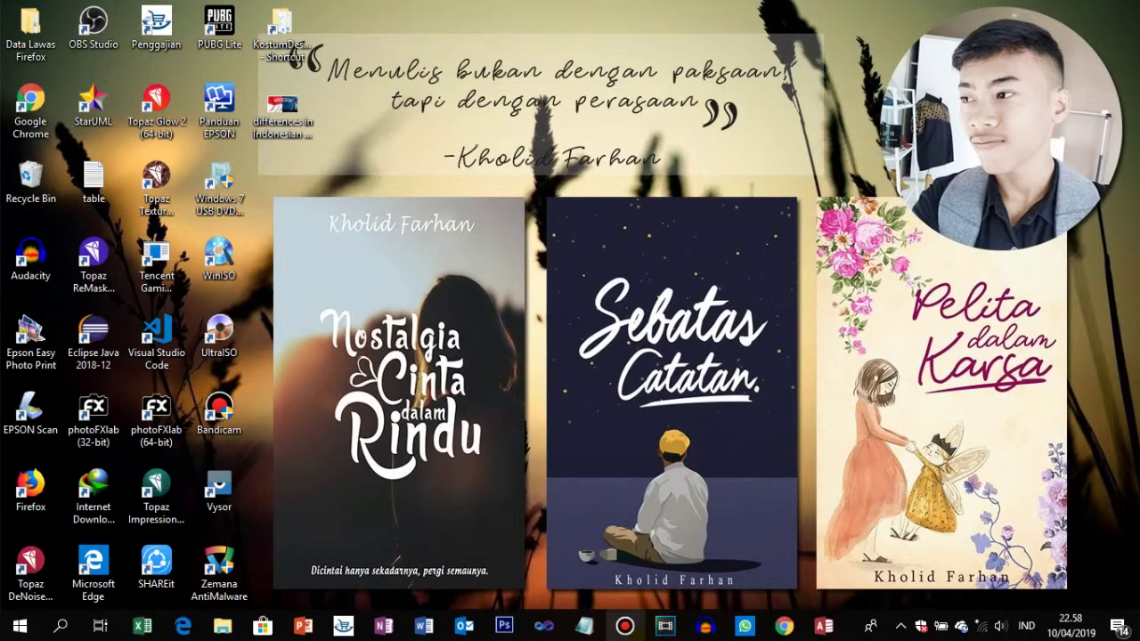
Restore the full-screen Access window showing the tb_student form with its first student record.
left_click(862, 534)
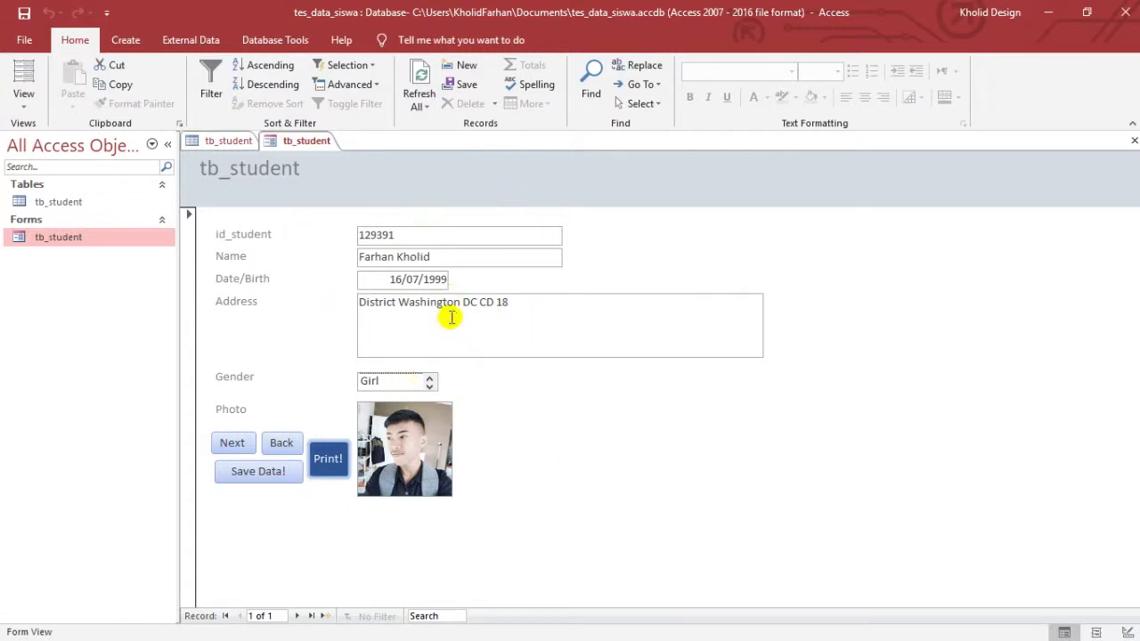
Add a new student record with birth date 12/03/1950, address Kanada and gender Man.
left_click(242, 442)
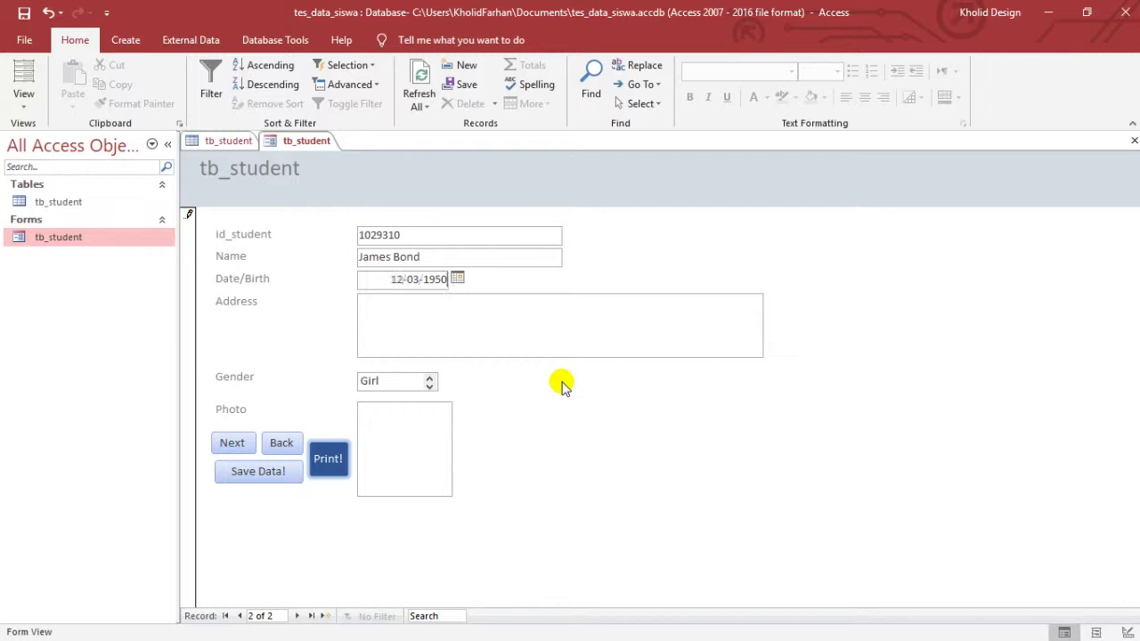
key("Tab")
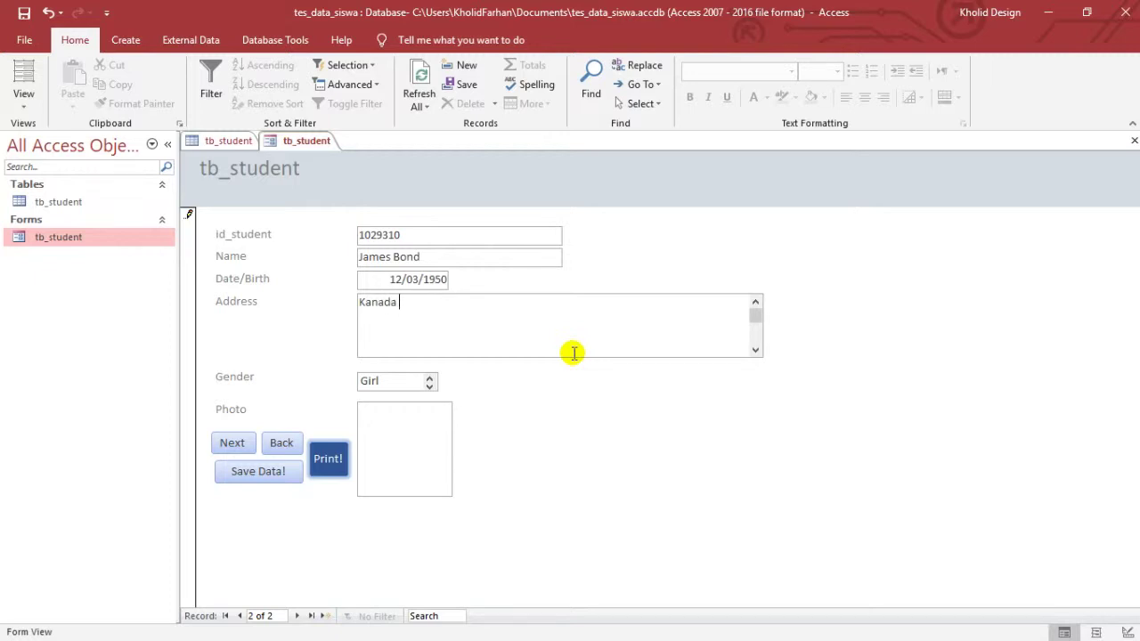
left_click(422, 384)
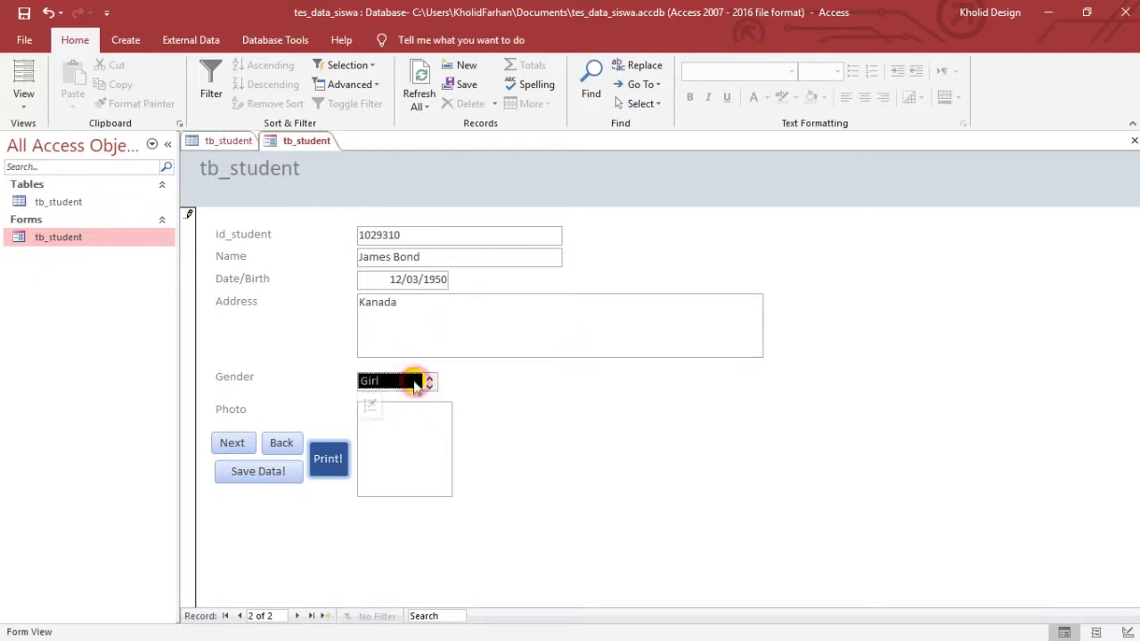
left_click(430, 387)
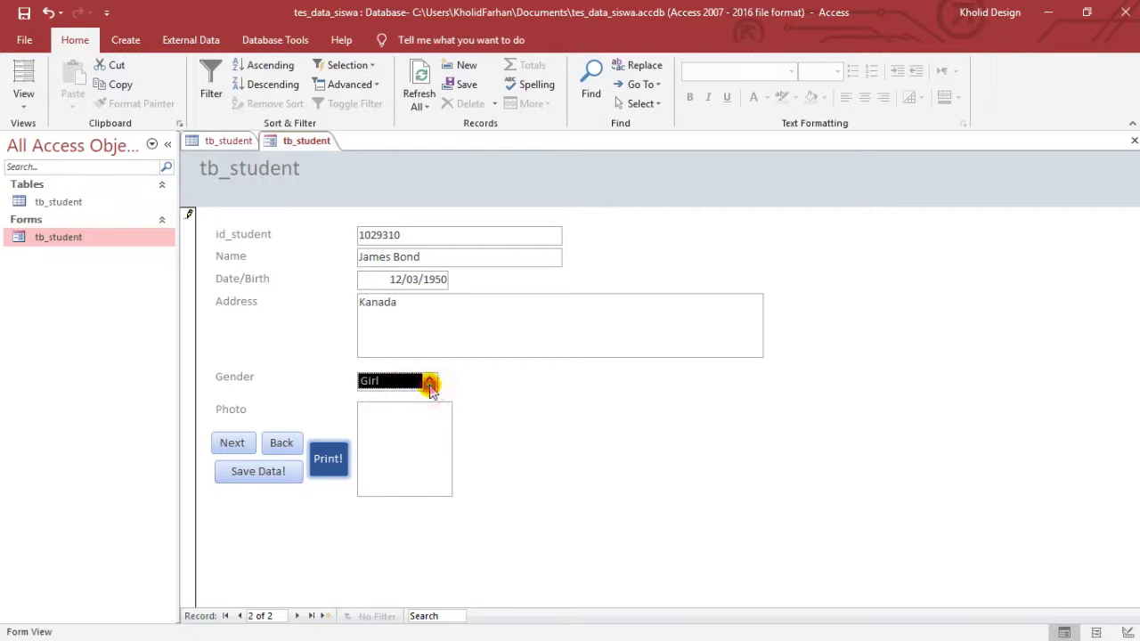
left_click(430, 381)
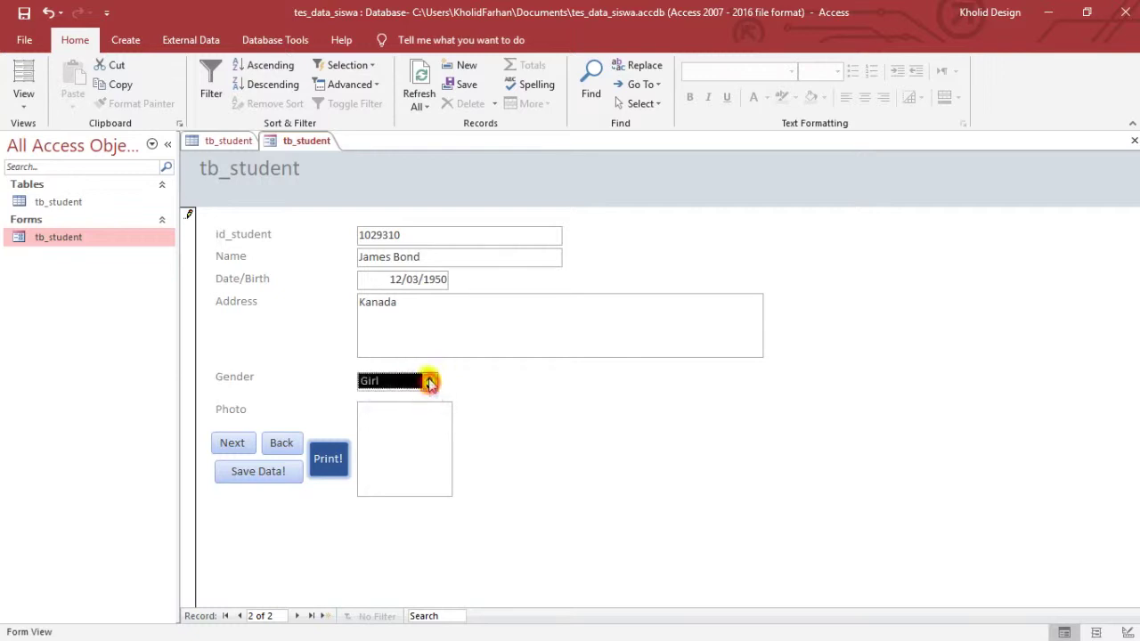
left_click(414, 434)
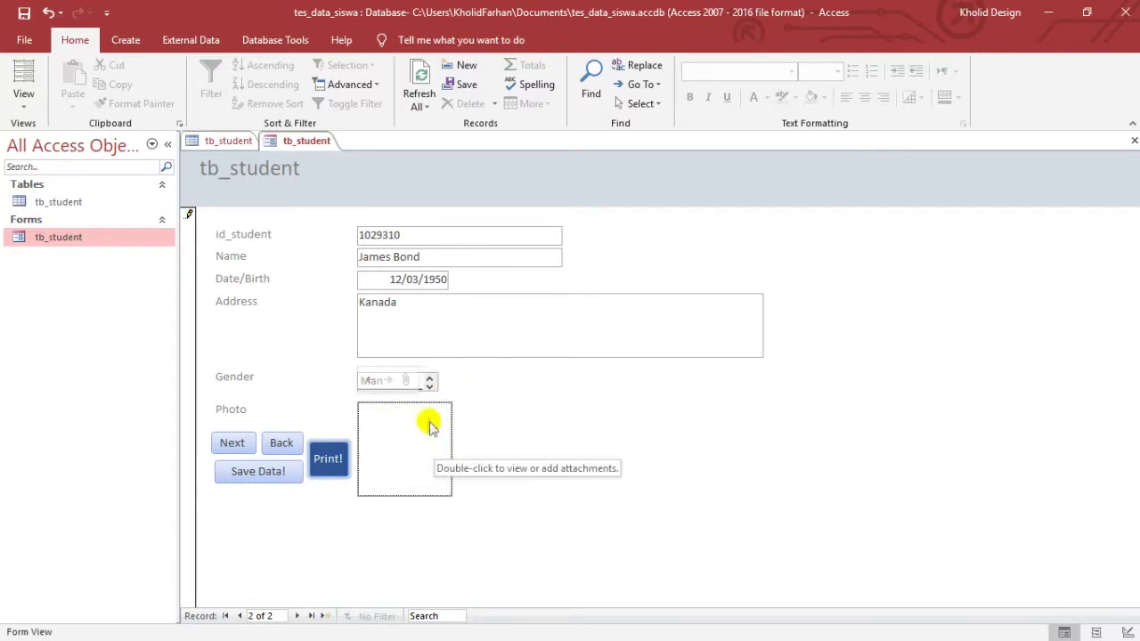
double_click(425, 439)
left_click(691, 280)
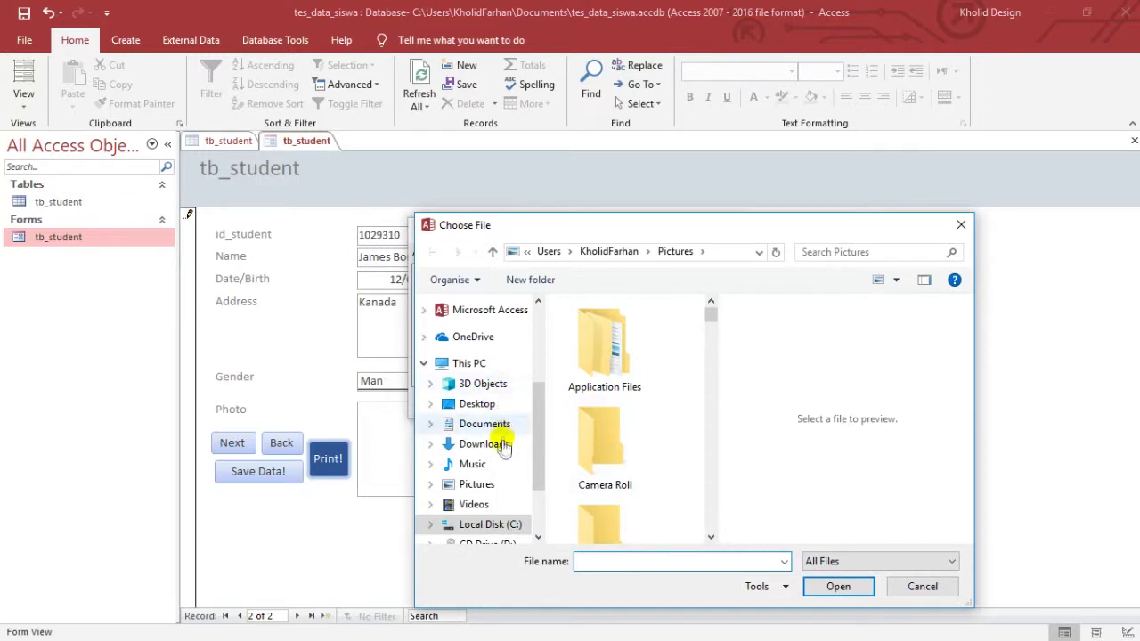
scroll(503, 436, "up", 2)
scroll(498, 401, "up", 3)
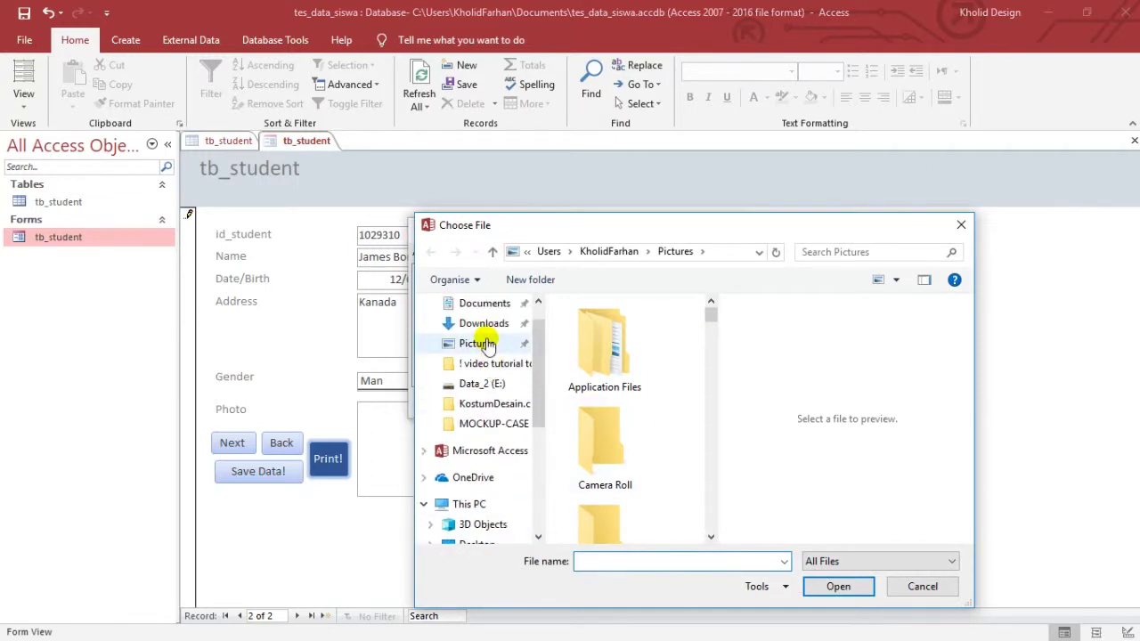
left_click(478, 344)
scroll(653, 379, "down", 10)
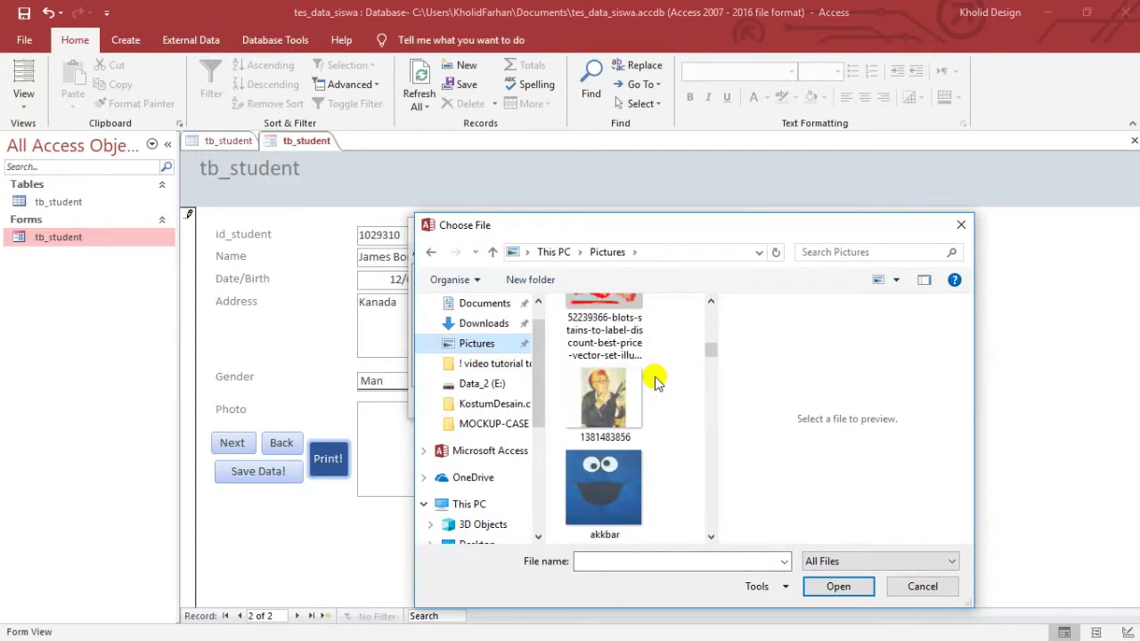
scroll(659, 400, "down", 10)
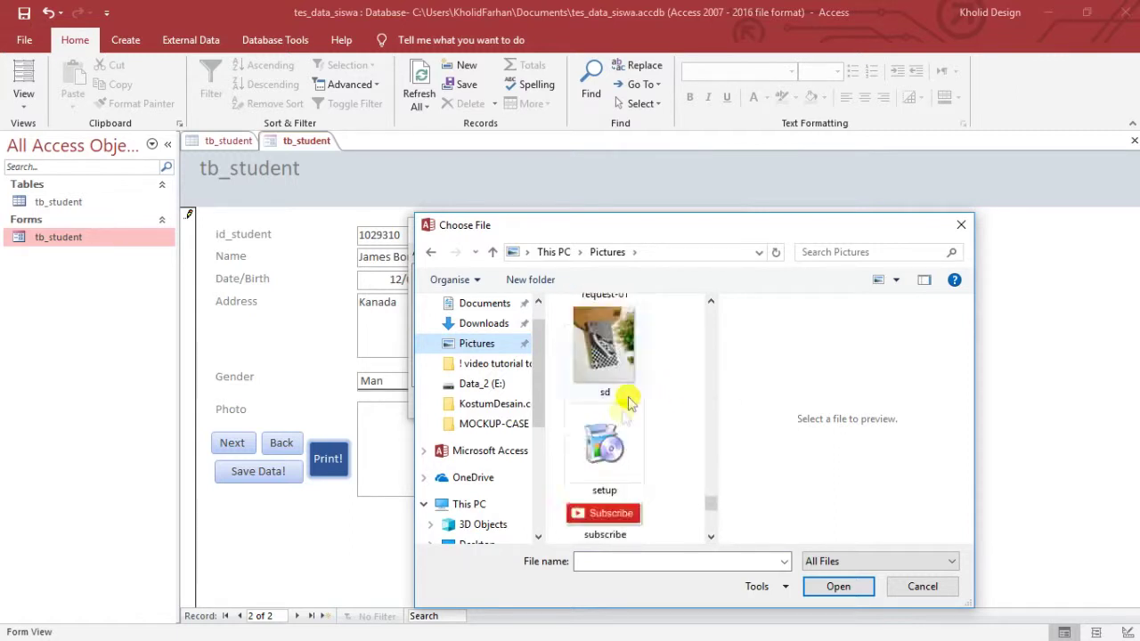
scroll(663, 419, "up", 10)
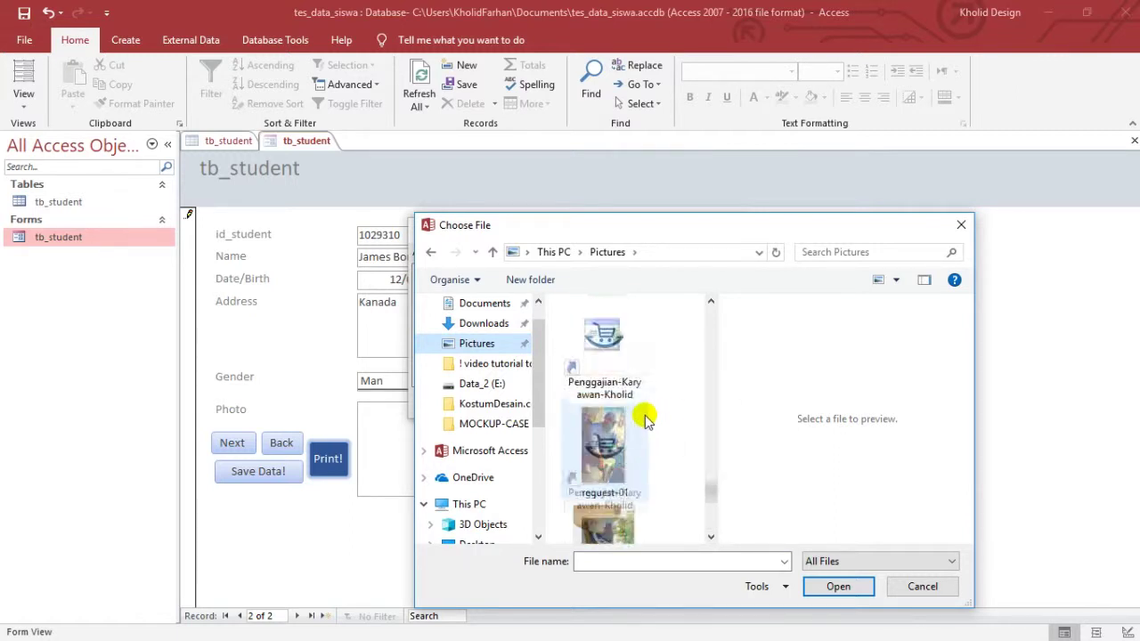
scroll(647, 420, "up", 1)
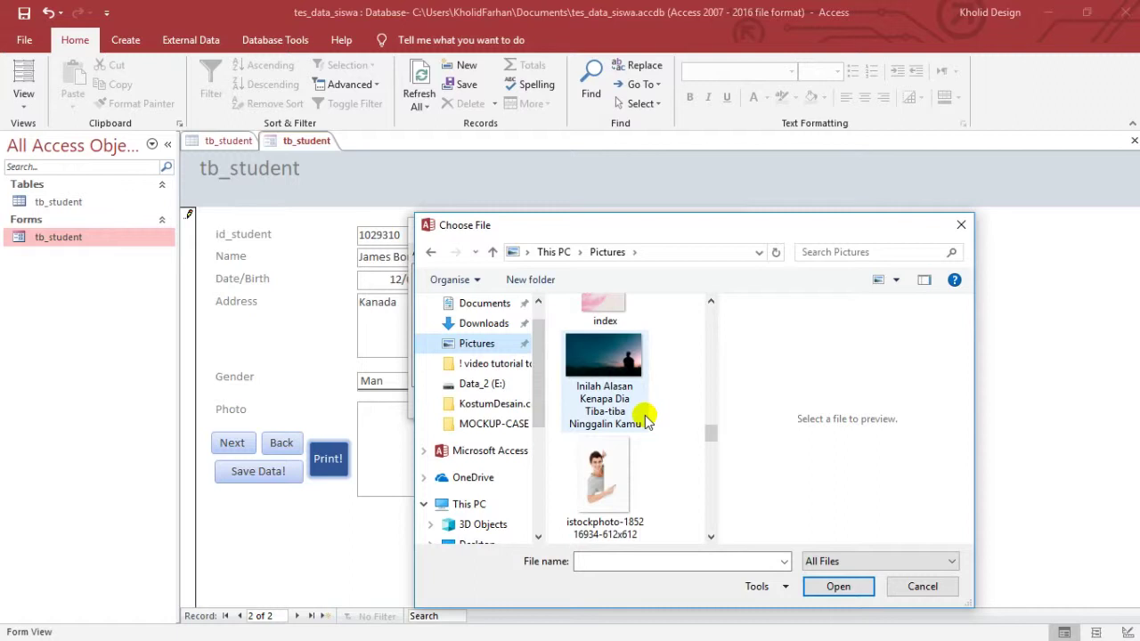
double_click(624, 474)
left_click(628, 403)
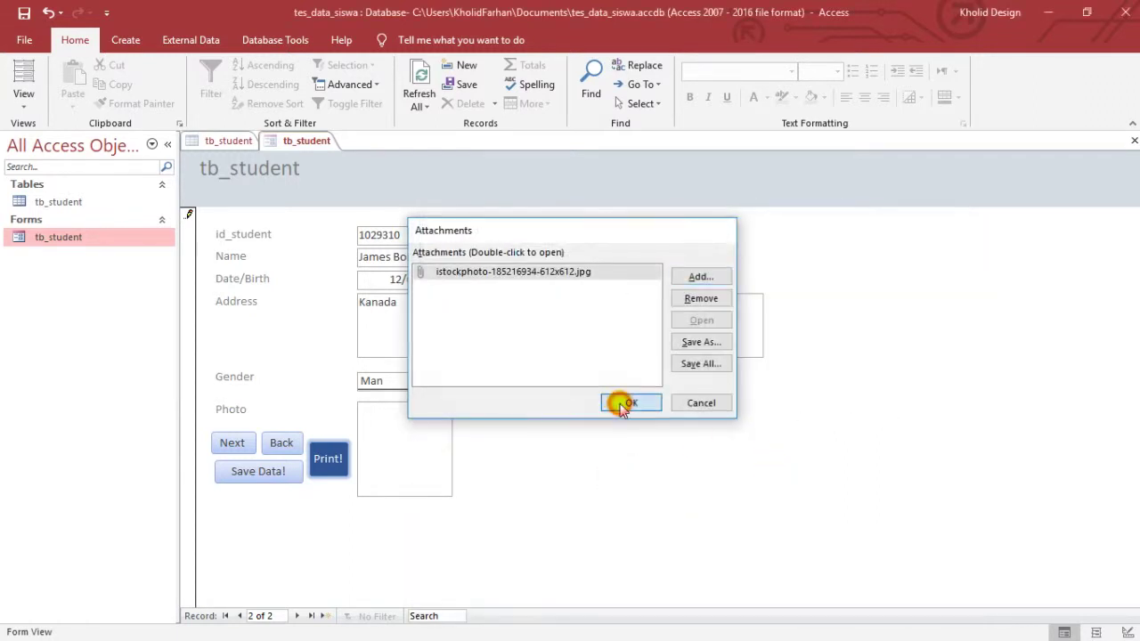
Save the second record and test the Back and Next buttons between both records.
left_click(278, 471)
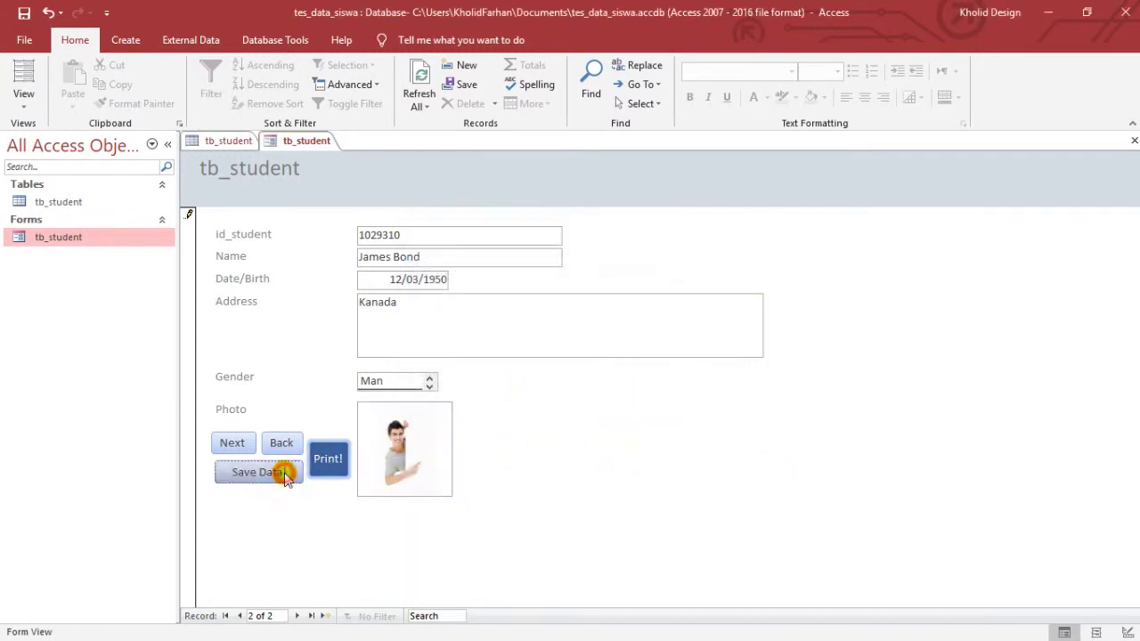
left_click(277, 441)
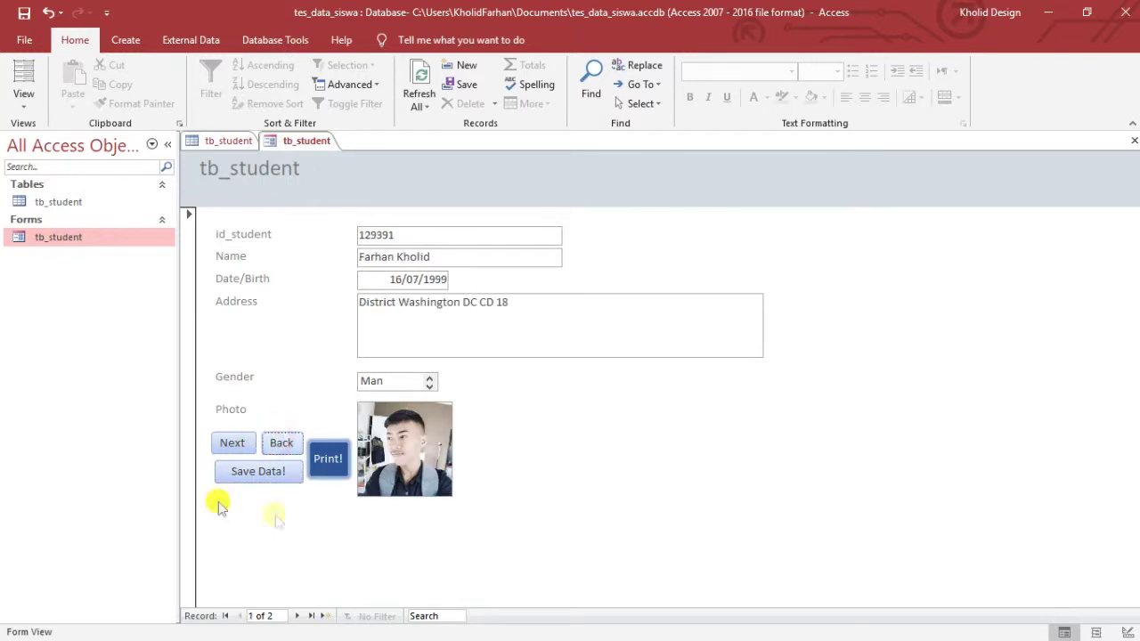
left_click(232, 442)
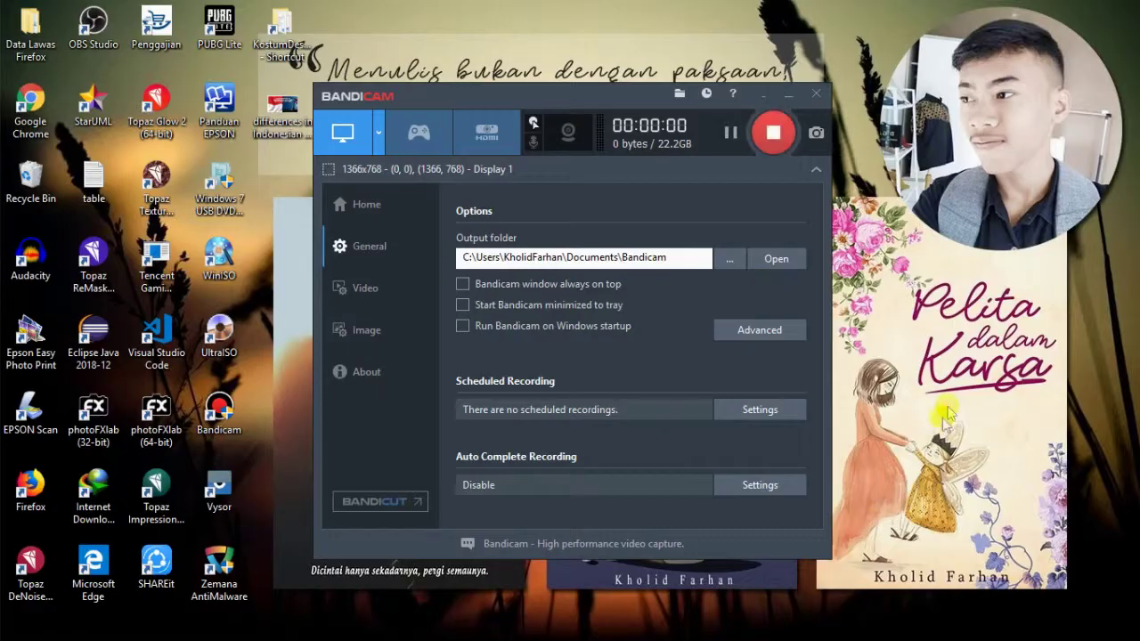
left_click(821, 628)
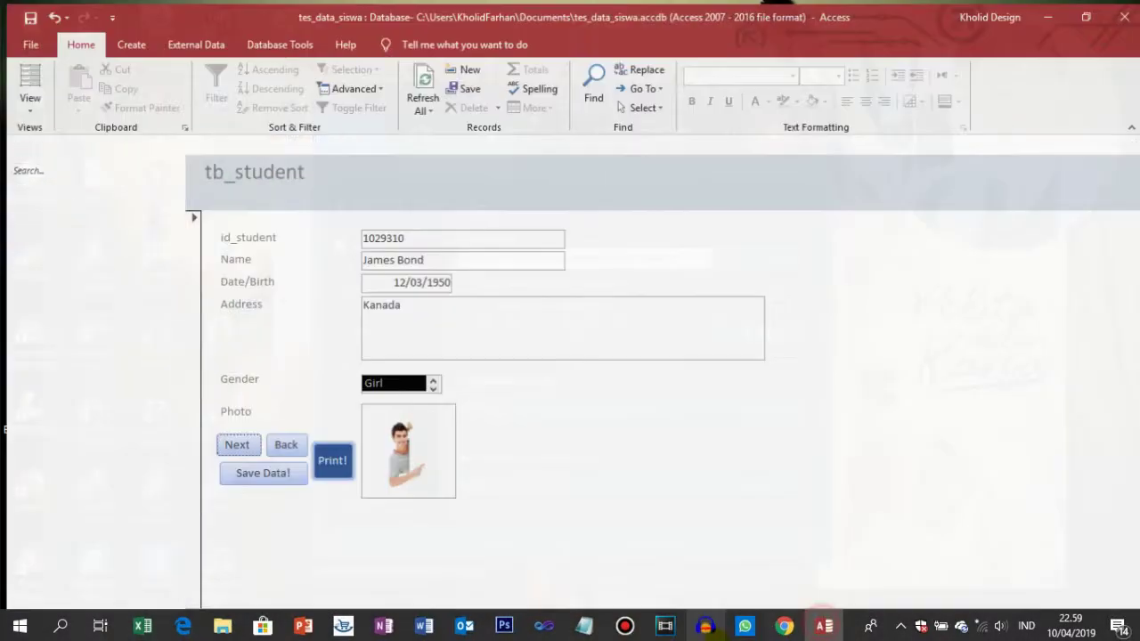
Create a new blank database named Student.
left_click(25, 40)
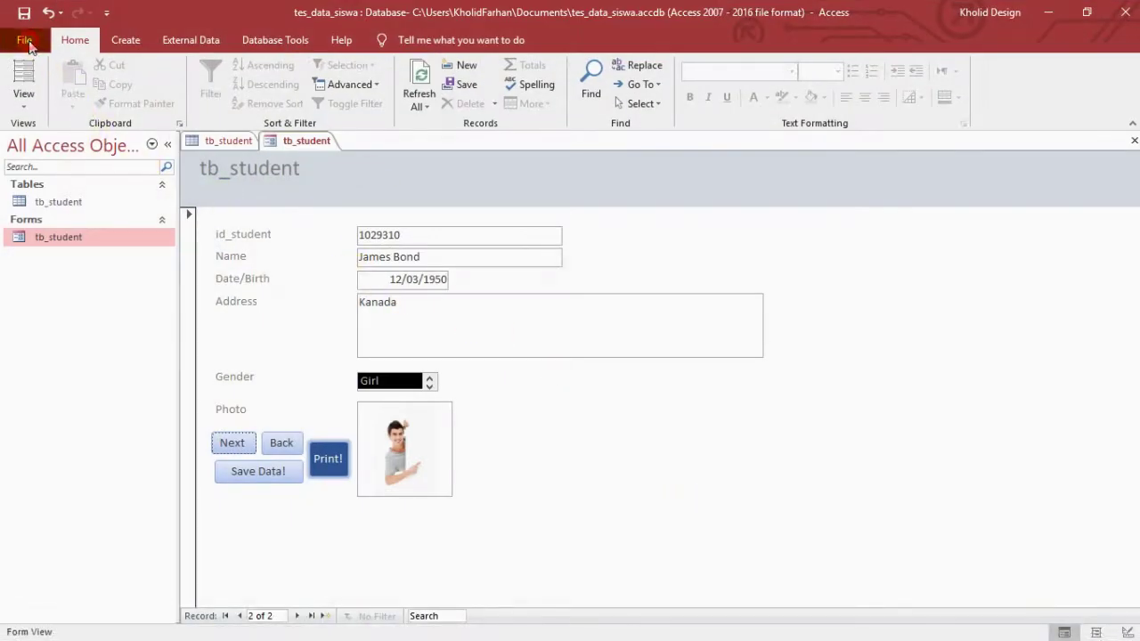
left_click(65, 111)
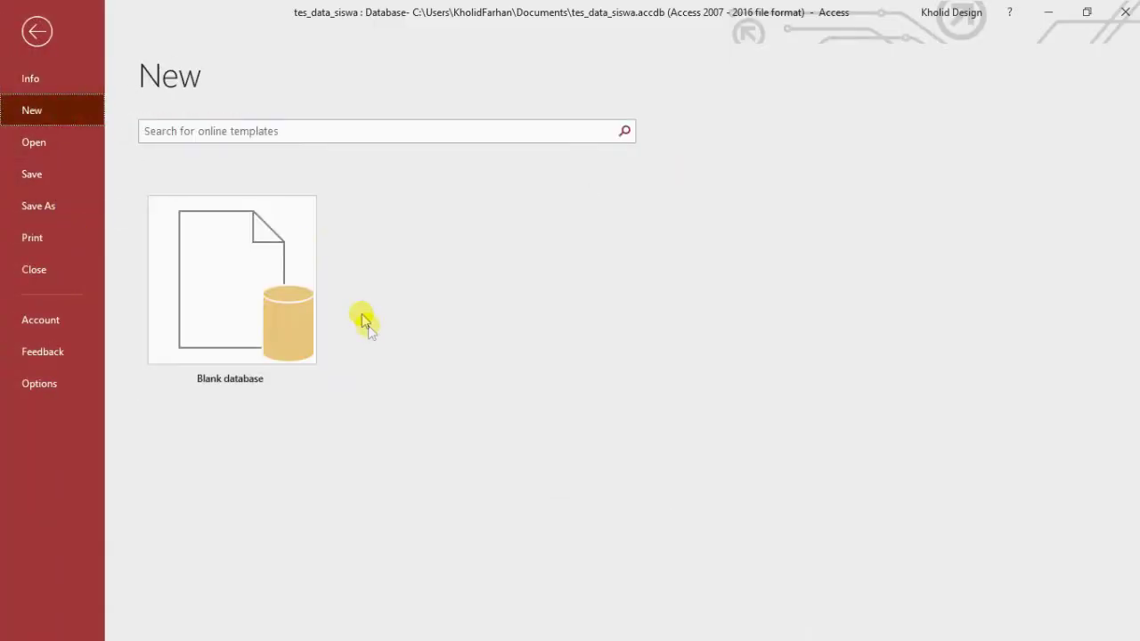
left_click(251, 273)
left_click(703, 314)
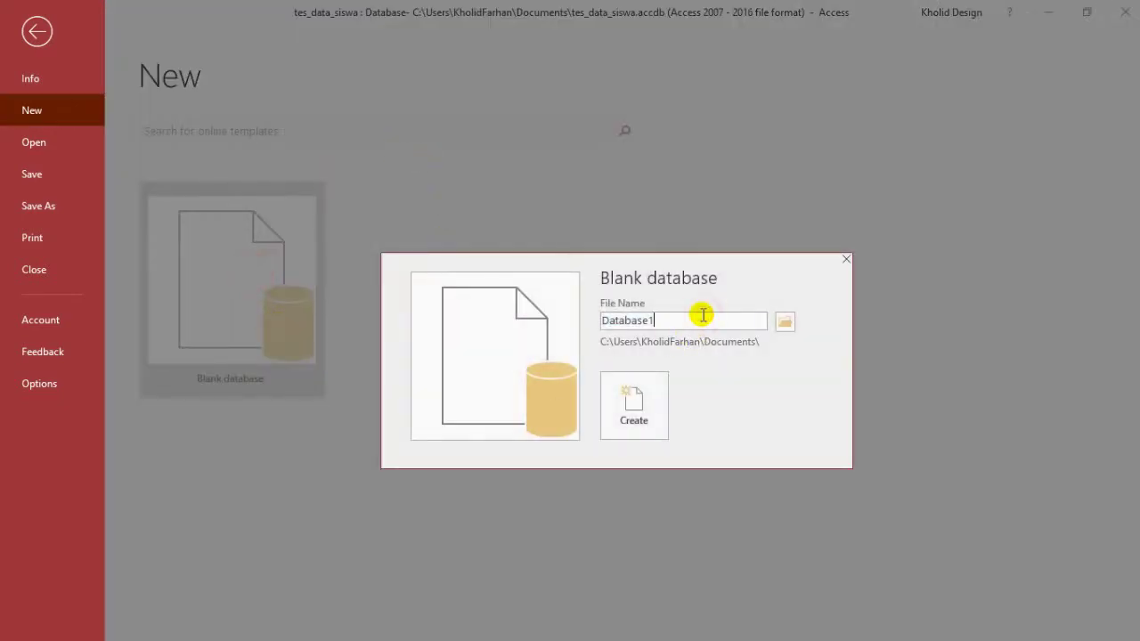
type("Student")
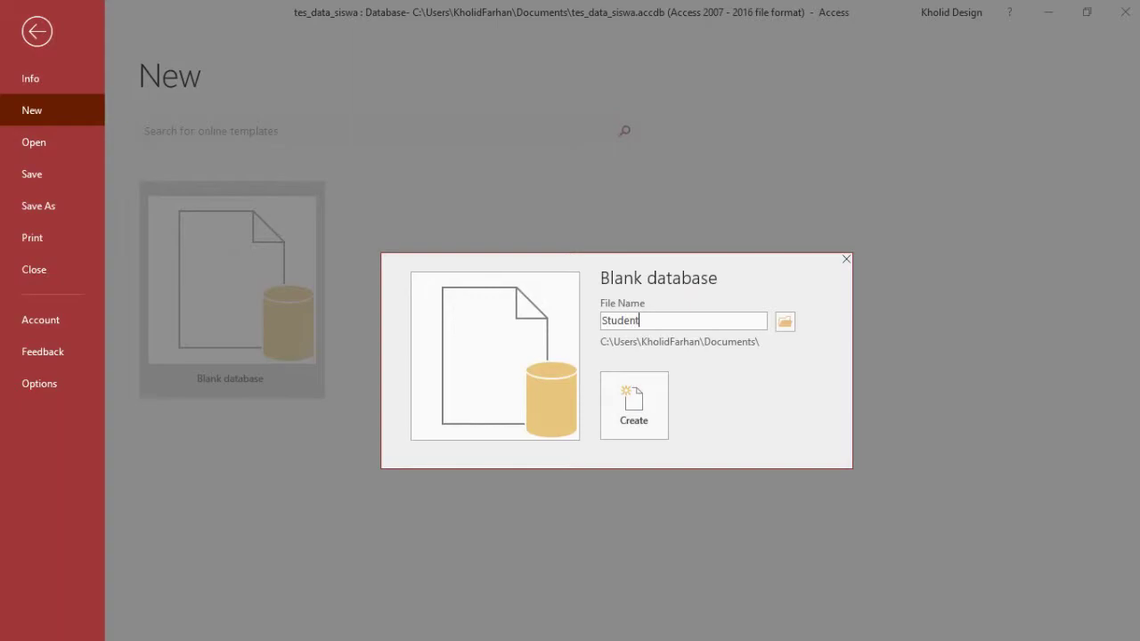
key("Return")
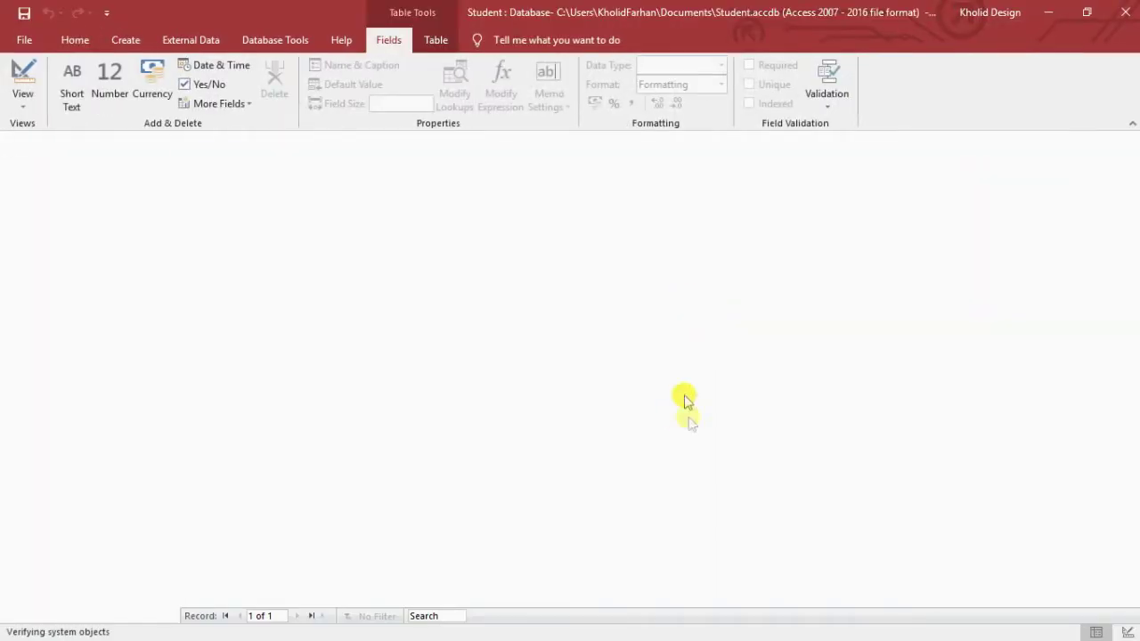
Open Table1 in Design View, saving it as tb_student.
right_click(214, 147)
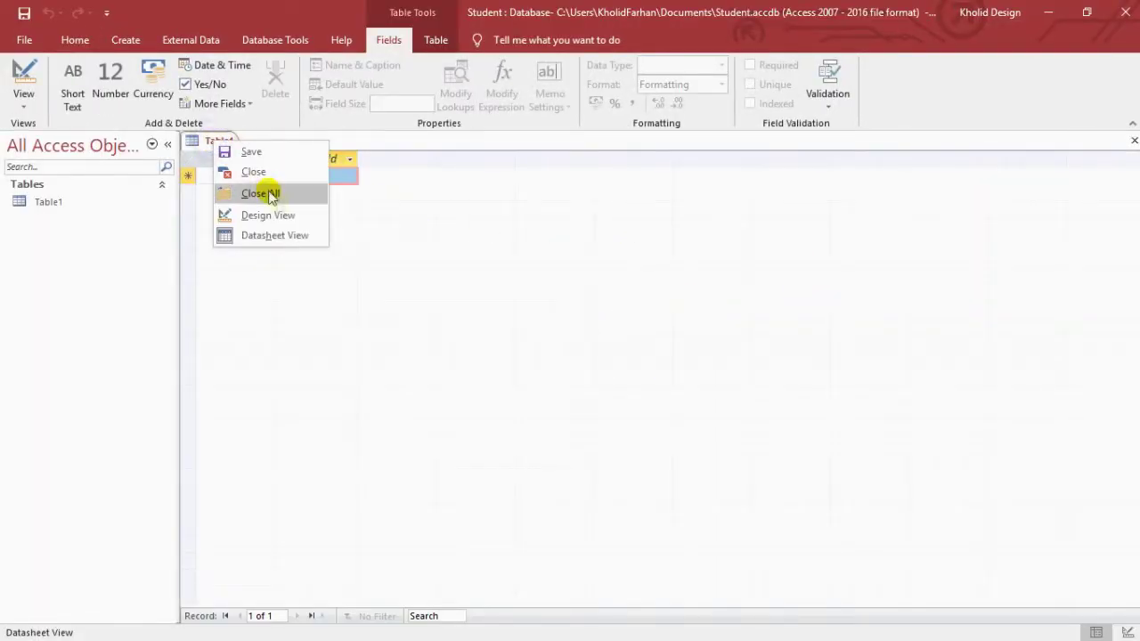
left_click(291, 219)
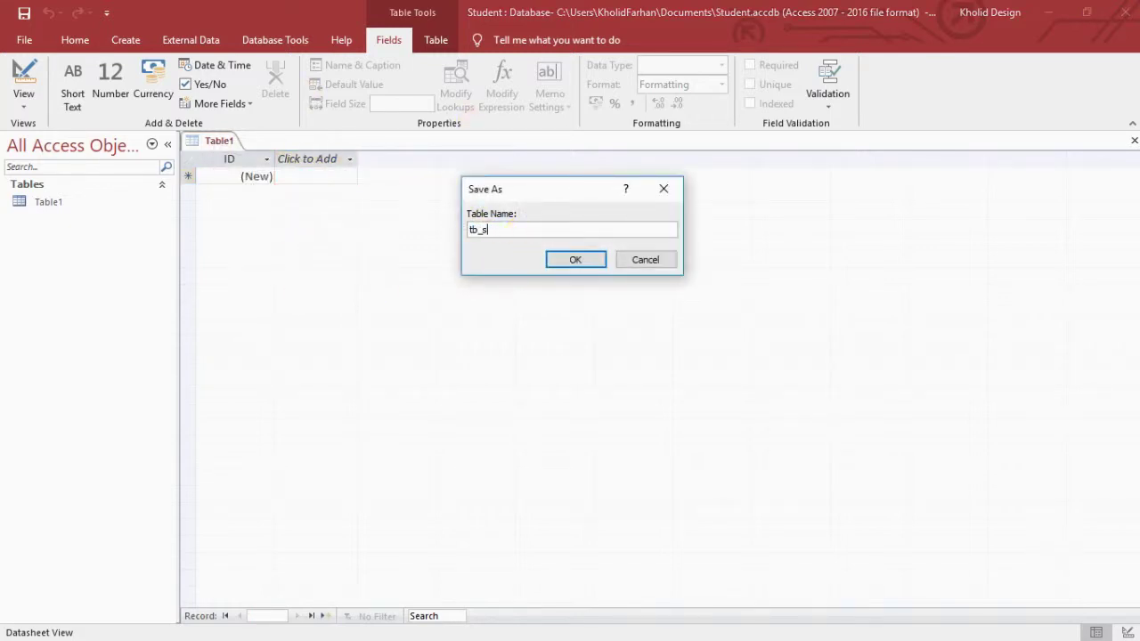
key("Return")
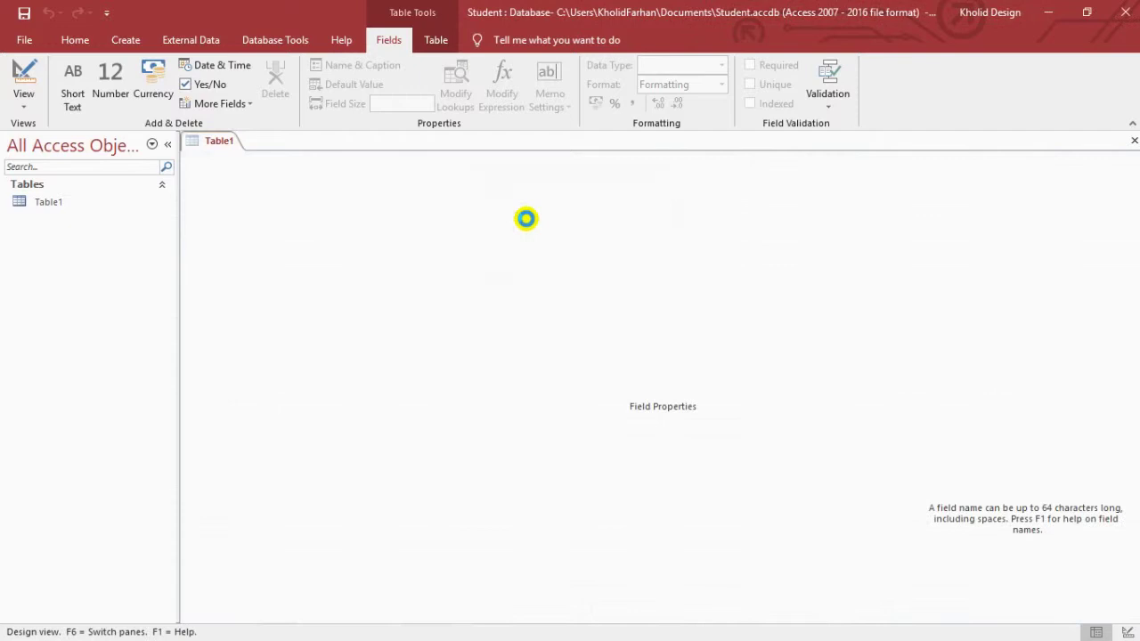
Define the first field as id_student, Short Text with field size 30.
left_click(253, 179)
left_click(392, 174)
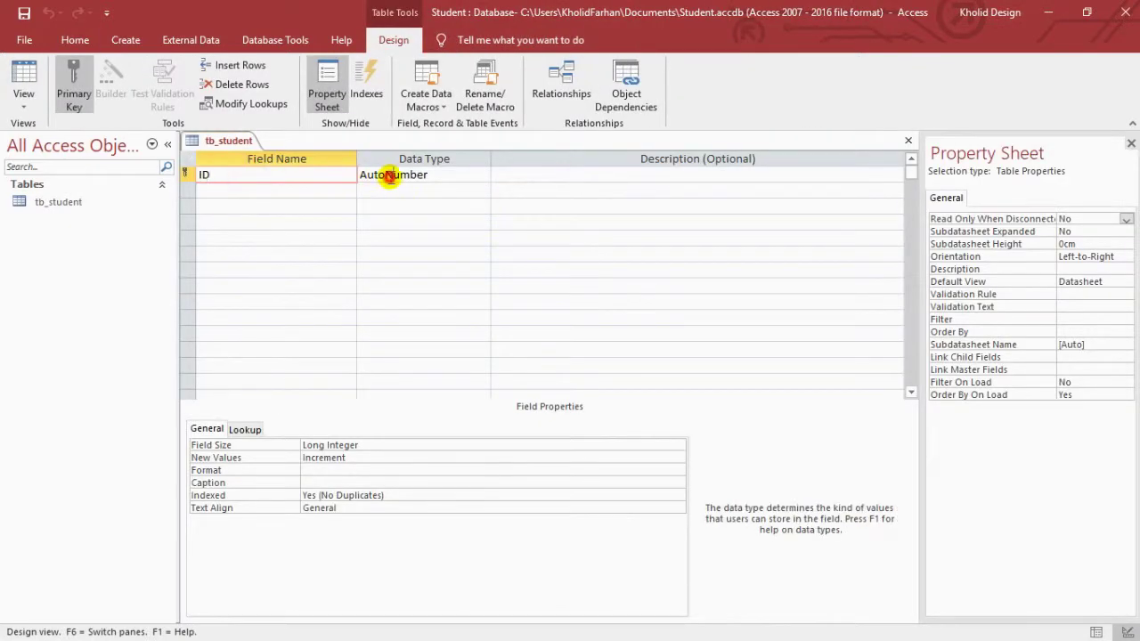
left_click(482, 175)
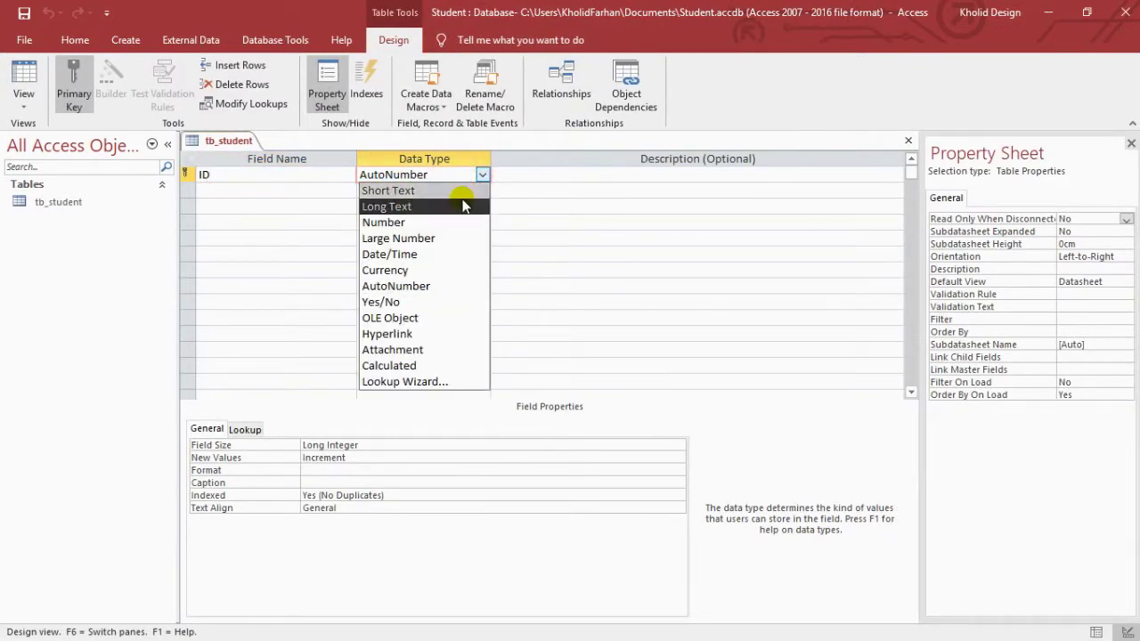
left_click(459, 190)
left_click(312, 181)
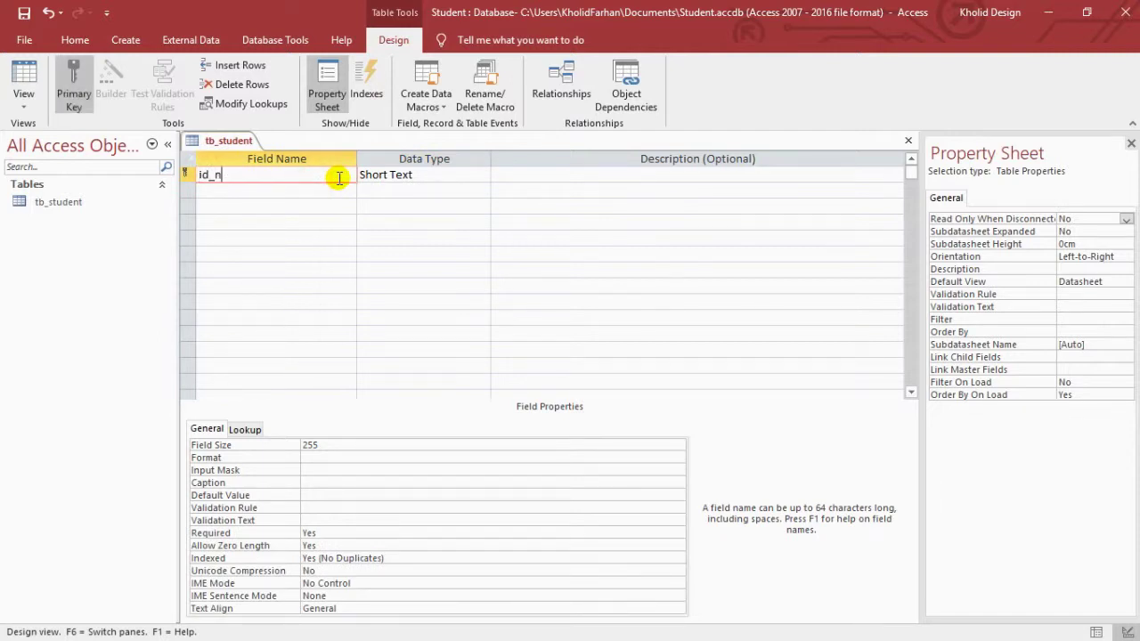
key("Tab")
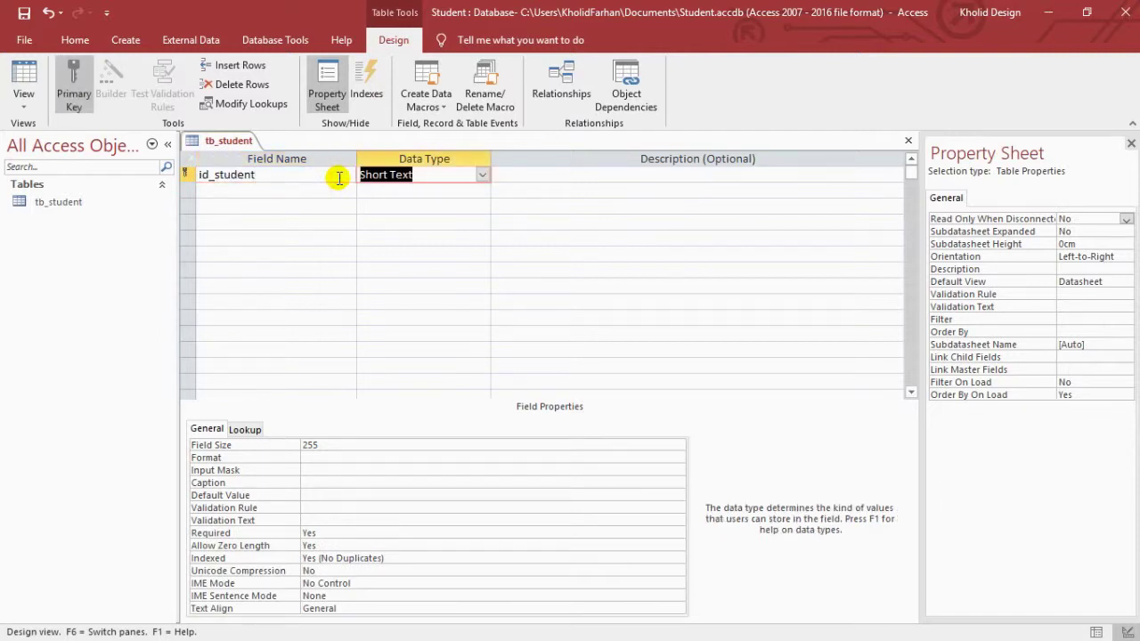
left_click(313, 194)
left_click(423, 174)
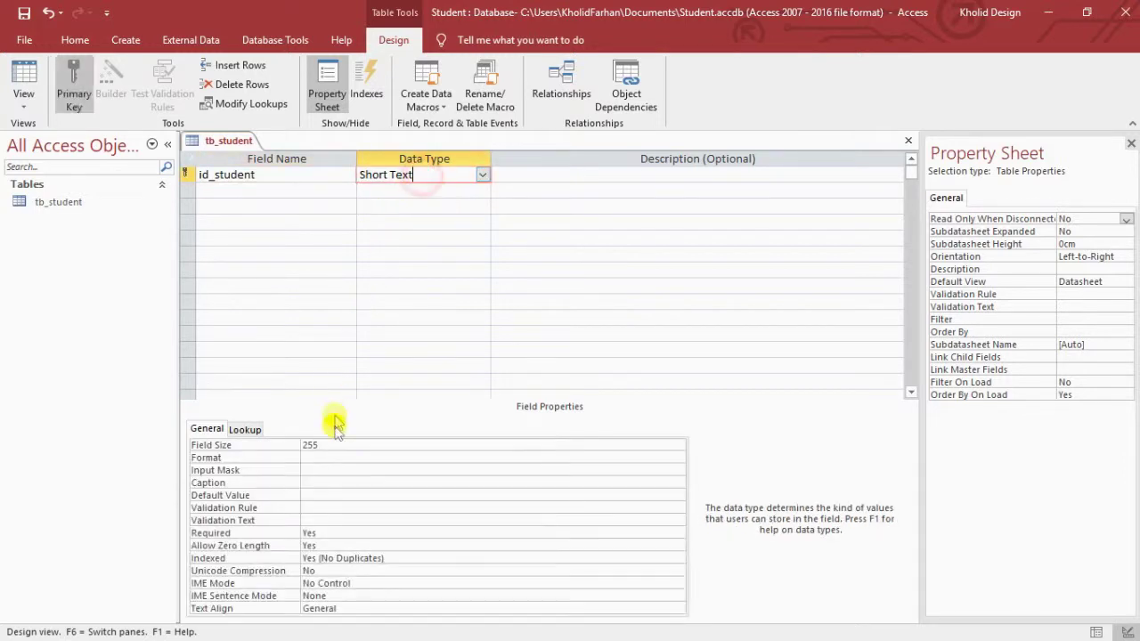
left_click(331, 442)
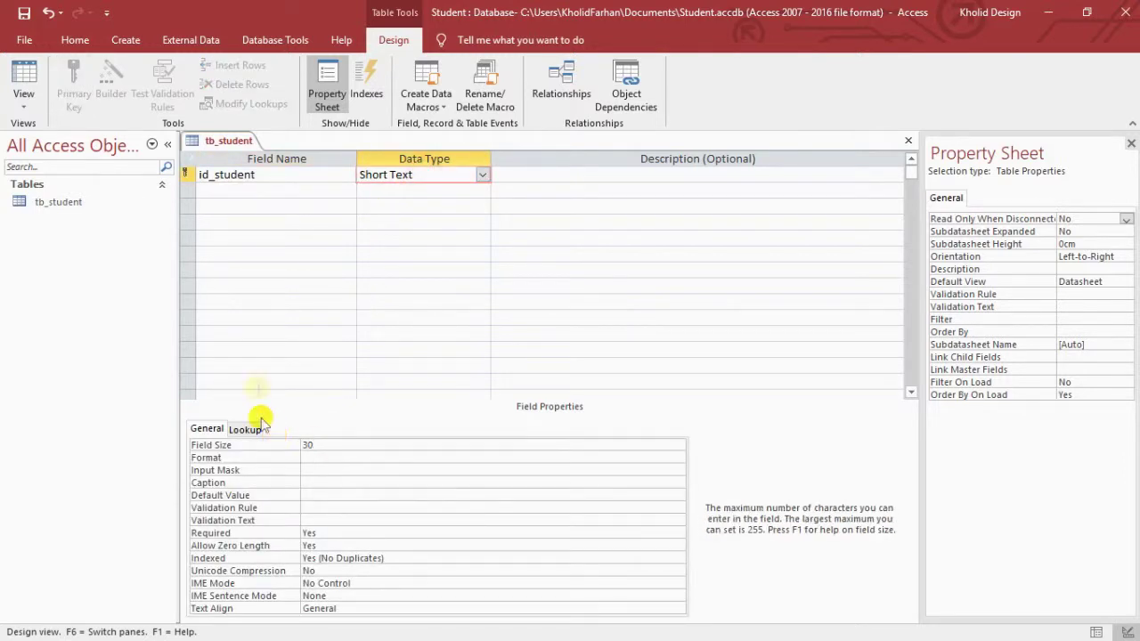
Add a Date field with Date/Time data type, dismissing the reserved-word and invalid-entry warnings.
left_click(334, 191)
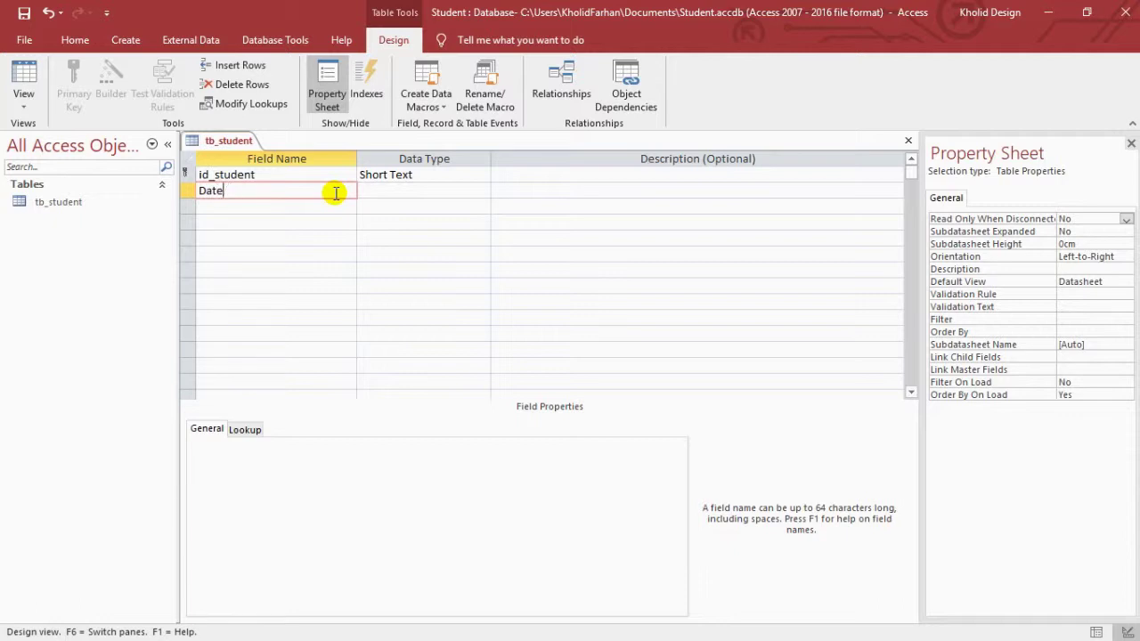
left_click(383, 190)
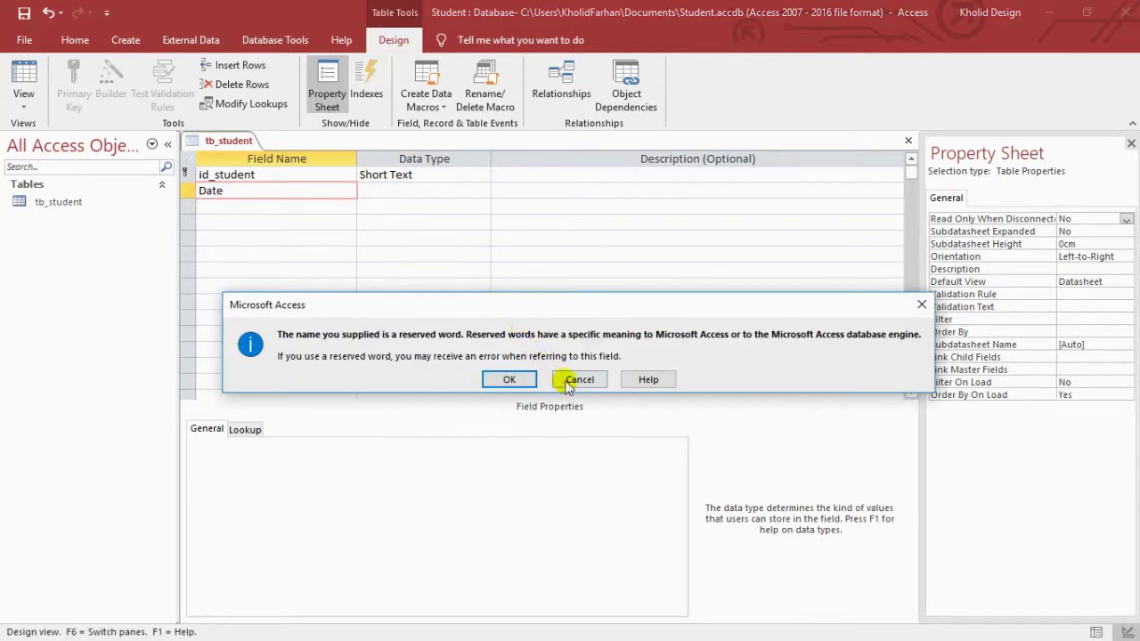
left_click(566, 379)
left_click(467, 193)
left_click(516, 379)
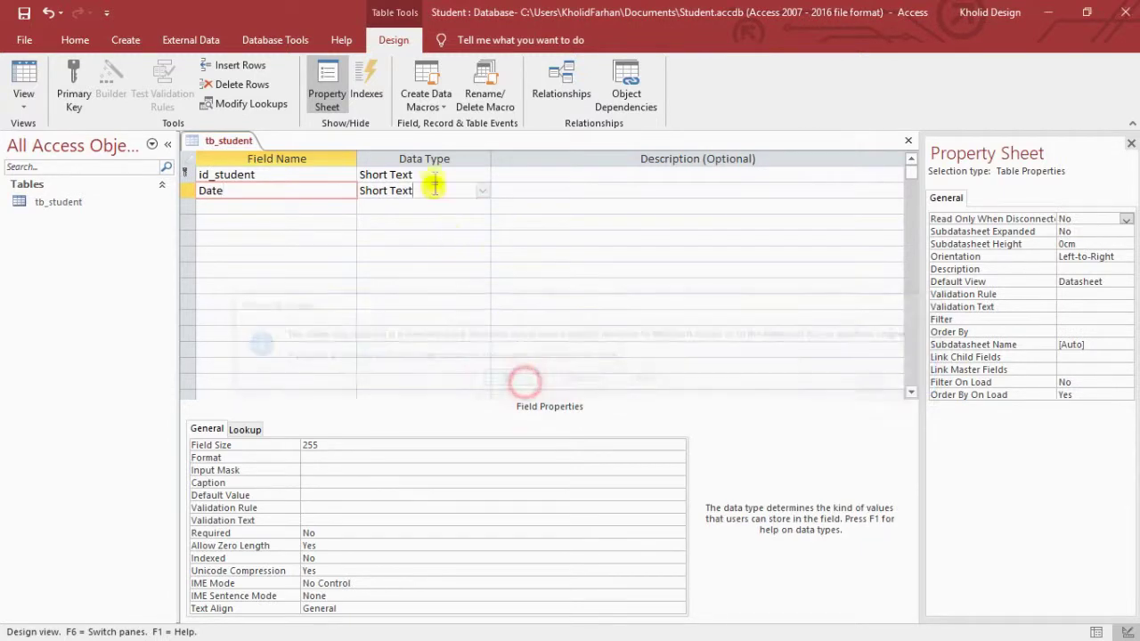
left_click(433, 188)
left_click(480, 192)
type("d")
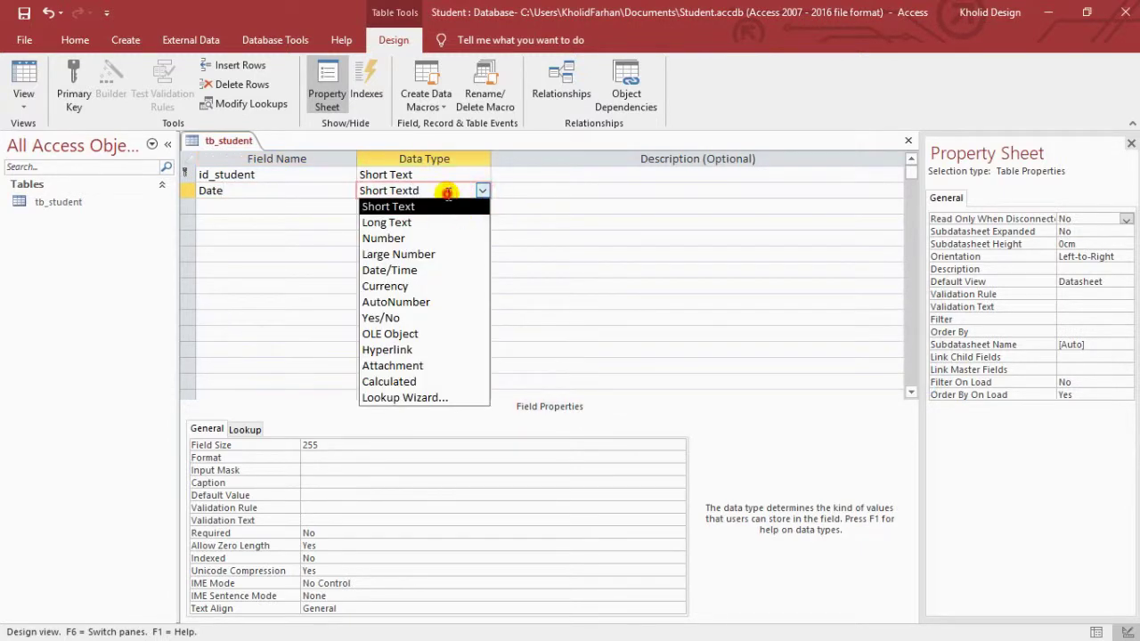
left_click(448, 193)
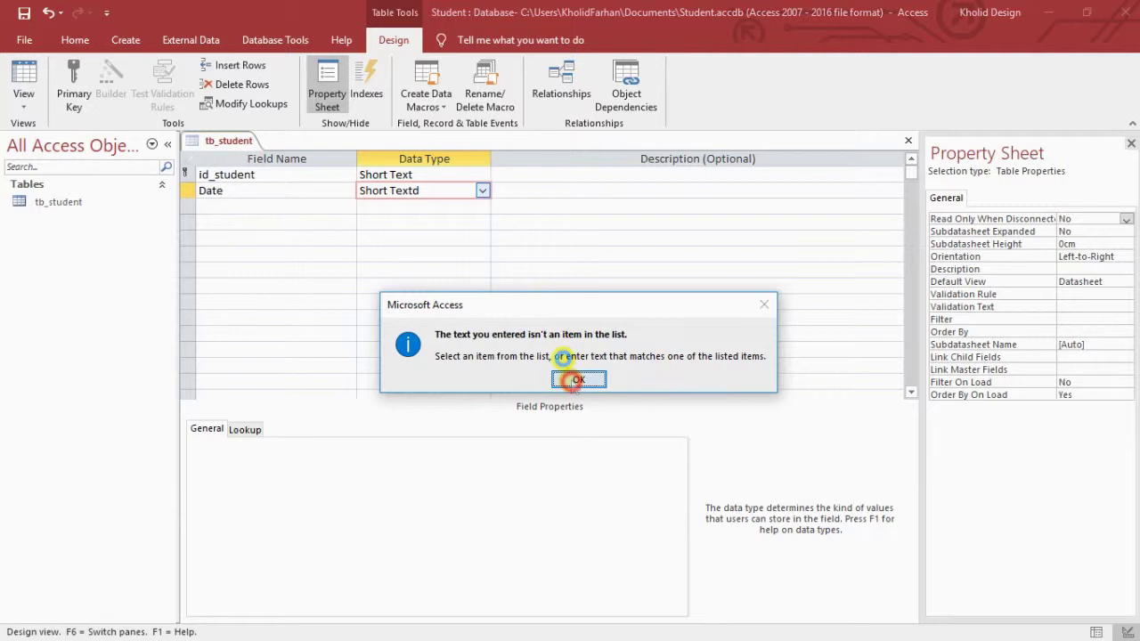
left_click(565, 379)
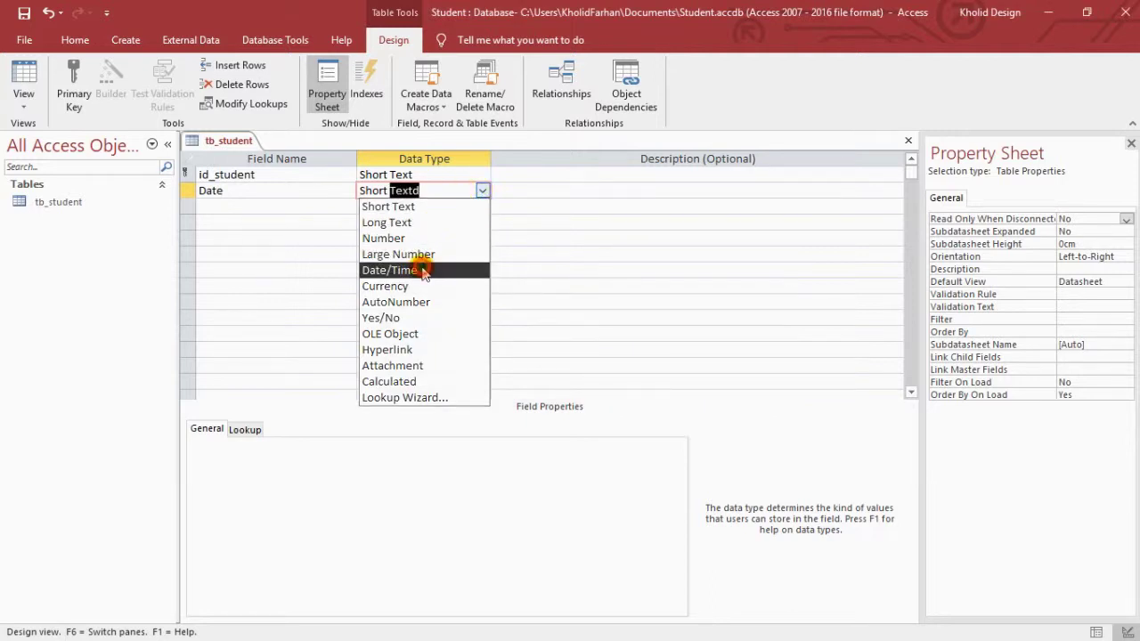
left_click(427, 270)
left_click(335, 195)
left_click(331, 208)
left_click(419, 198)
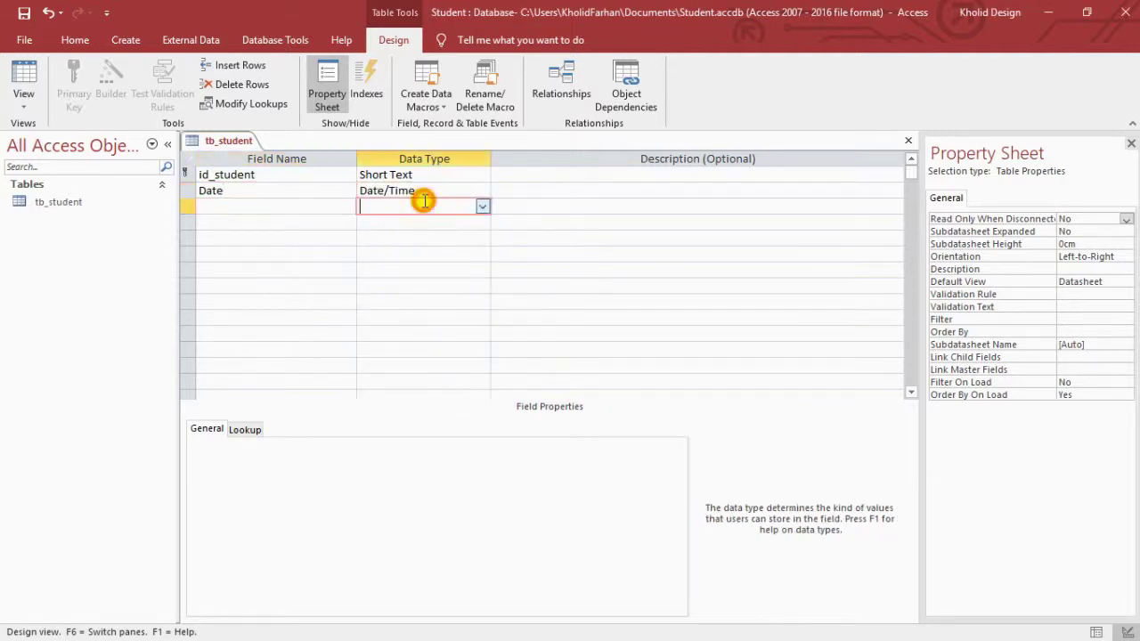
left_click(214, 429)
left_click(303, 205)
left_click(312, 192)
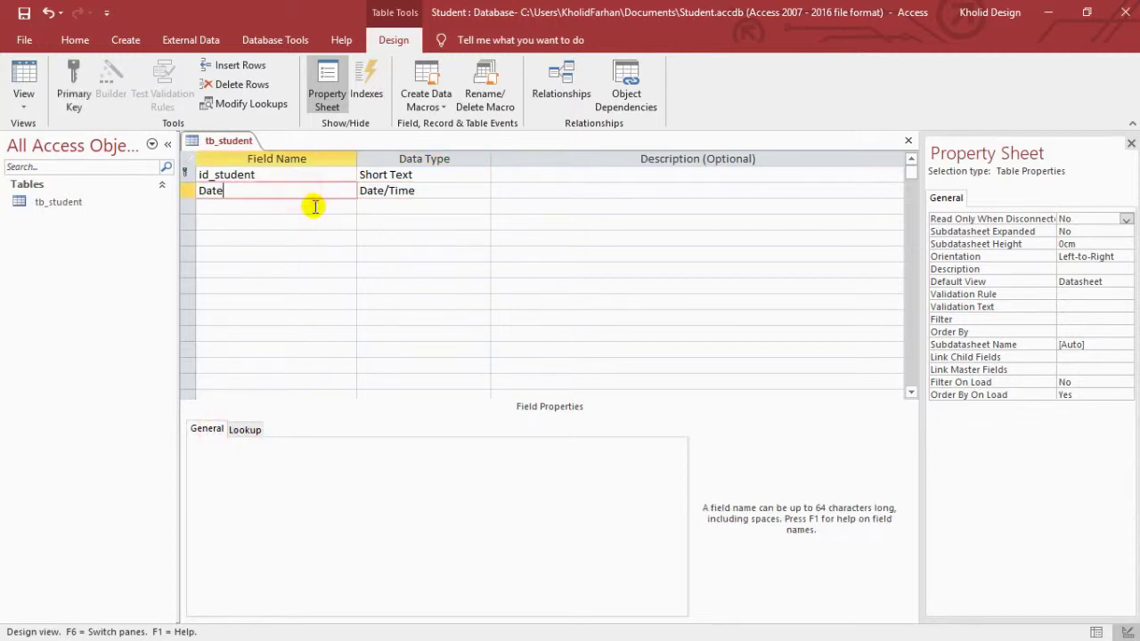
left_click(380, 184)
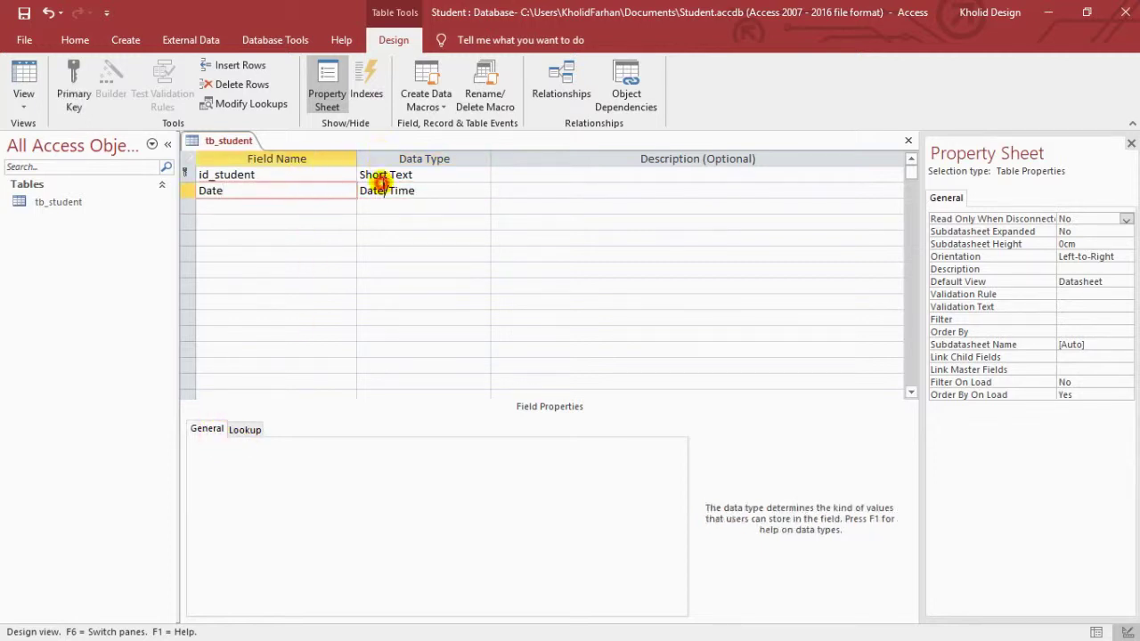
left_click(388, 174)
left_click(296, 190)
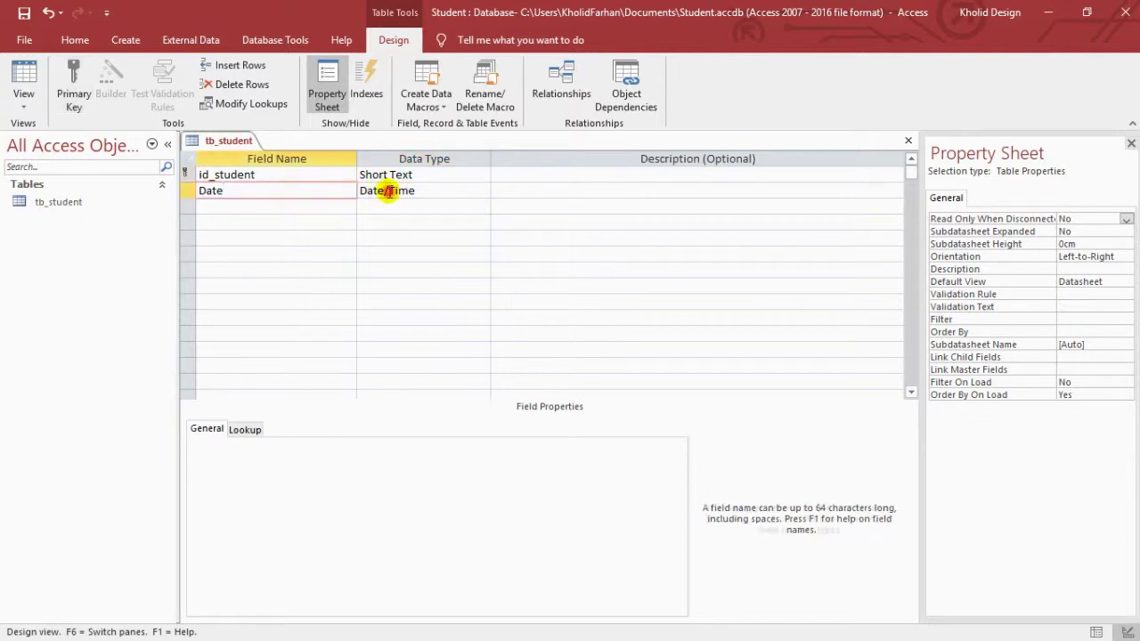
left_click(389, 190)
Add a Gender field with Long Text data type.
left_click(211, 205)
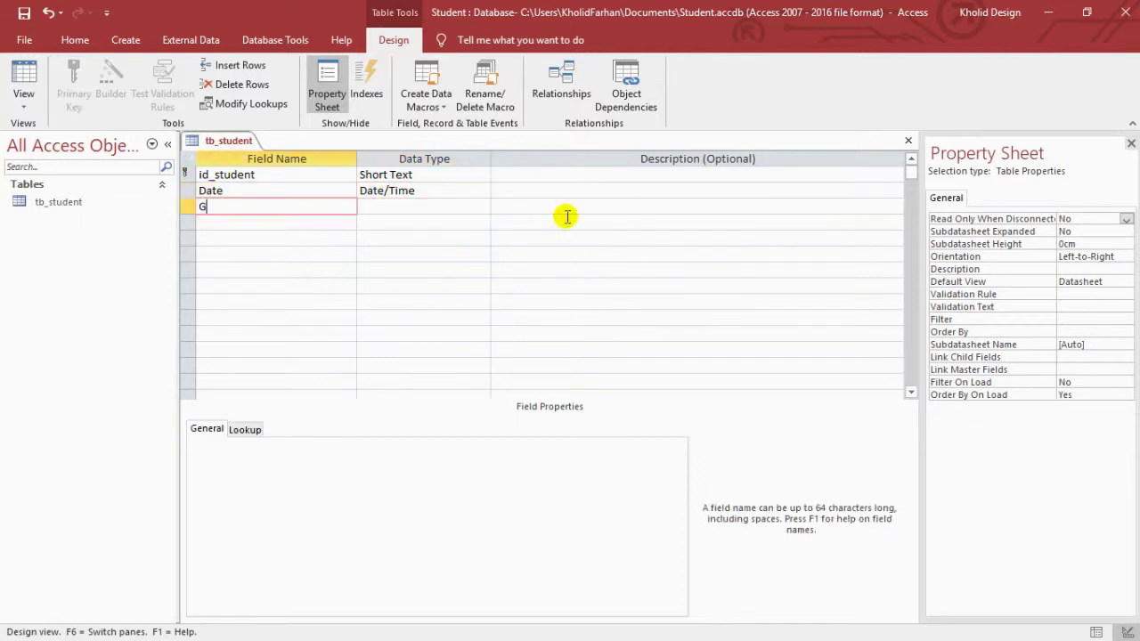
left_click(451, 207)
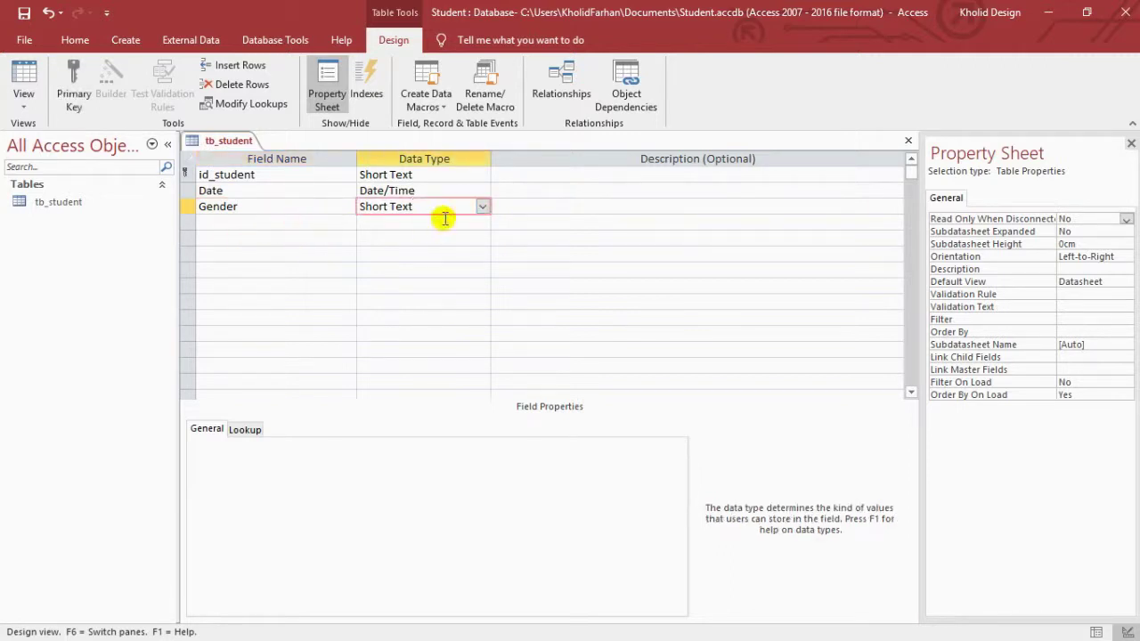
left_click(482, 206)
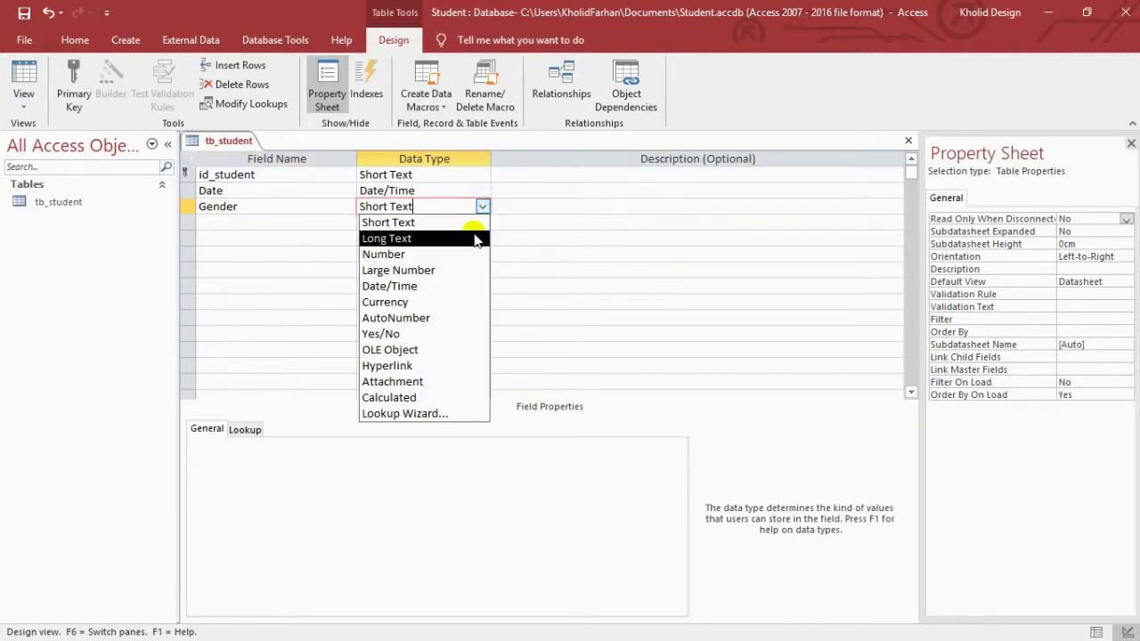
left_click(467, 224)
left_click(302, 223)
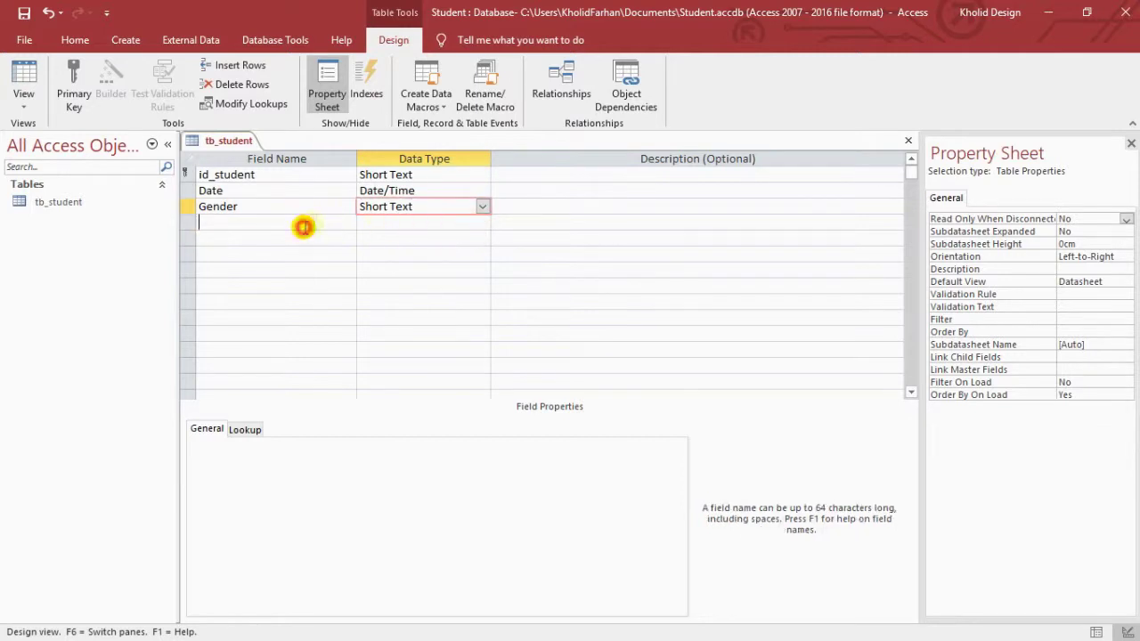
left_click(481, 207)
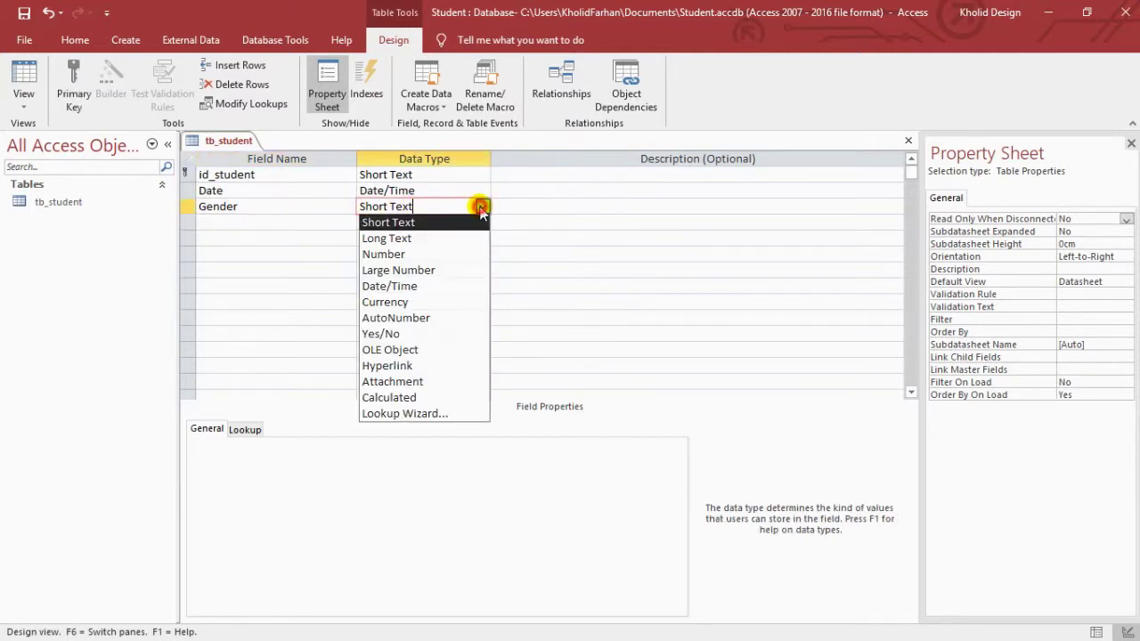
left_click(441, 237)
Add a Photo field with Attachment data type.
left_click(329, 223)
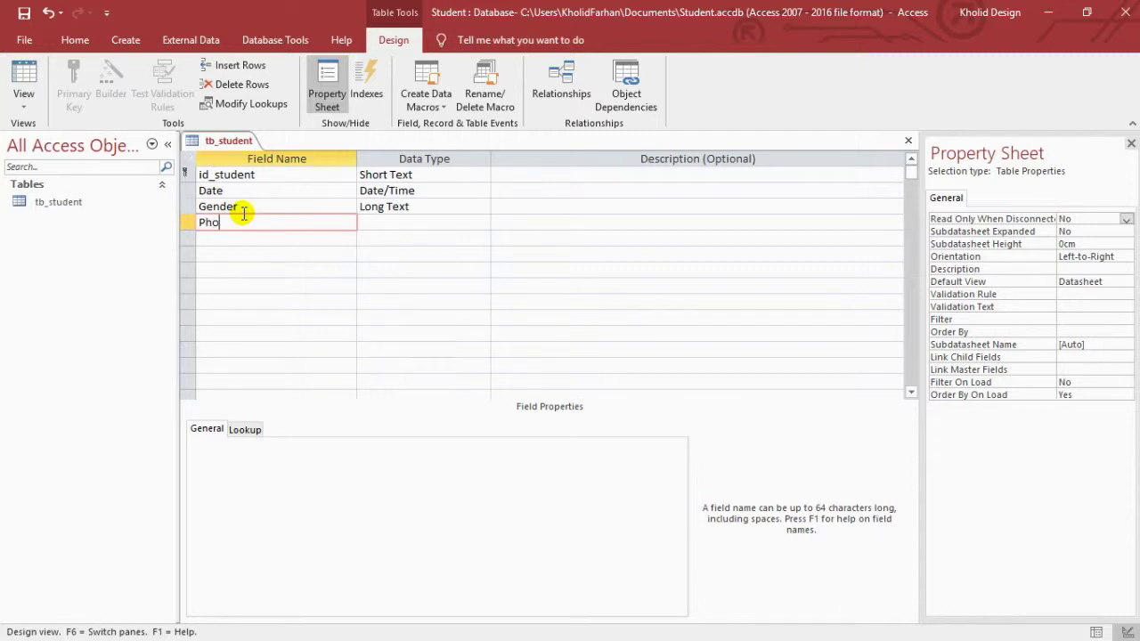
left_click(392, 221)
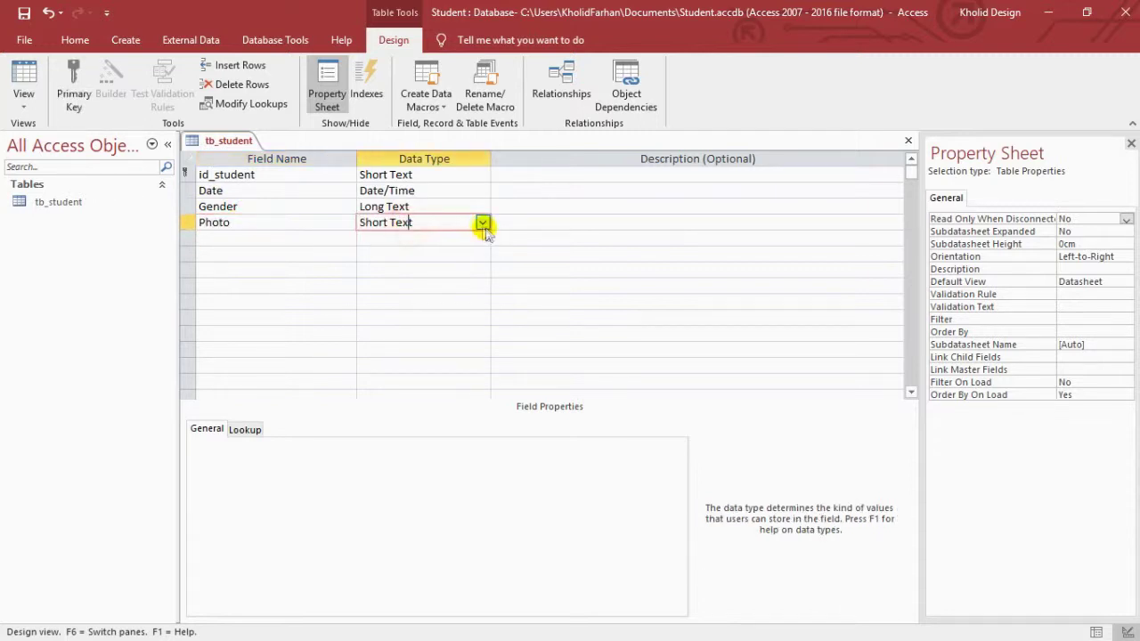
left_click(482, 222)
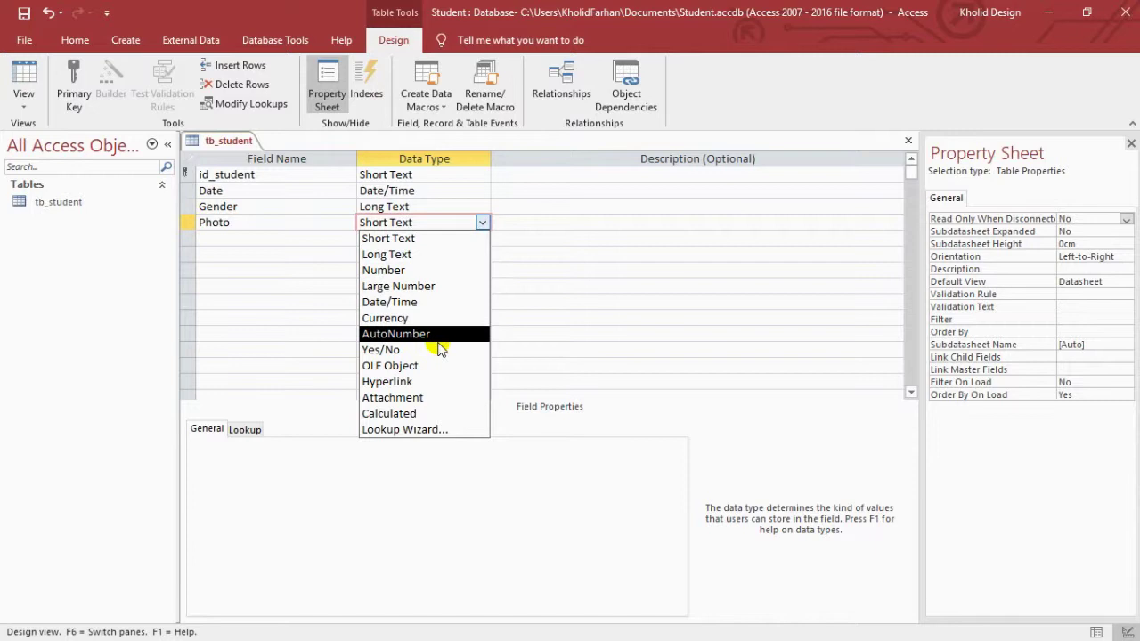
left_click(433, 398)
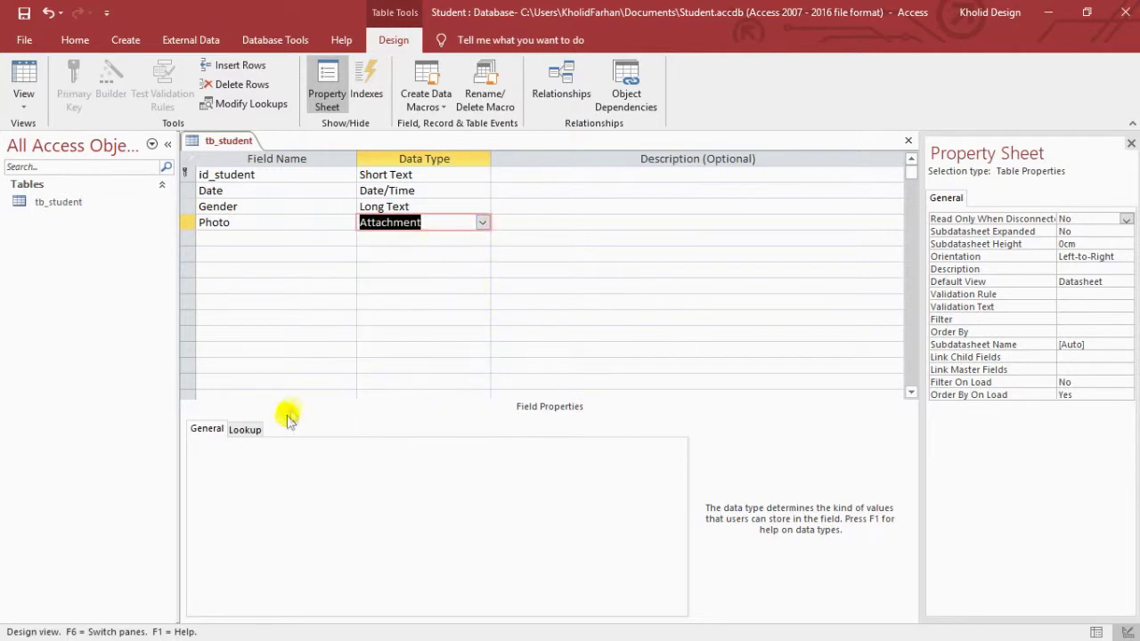
left_click(248, 431)
left_click(293, 237)
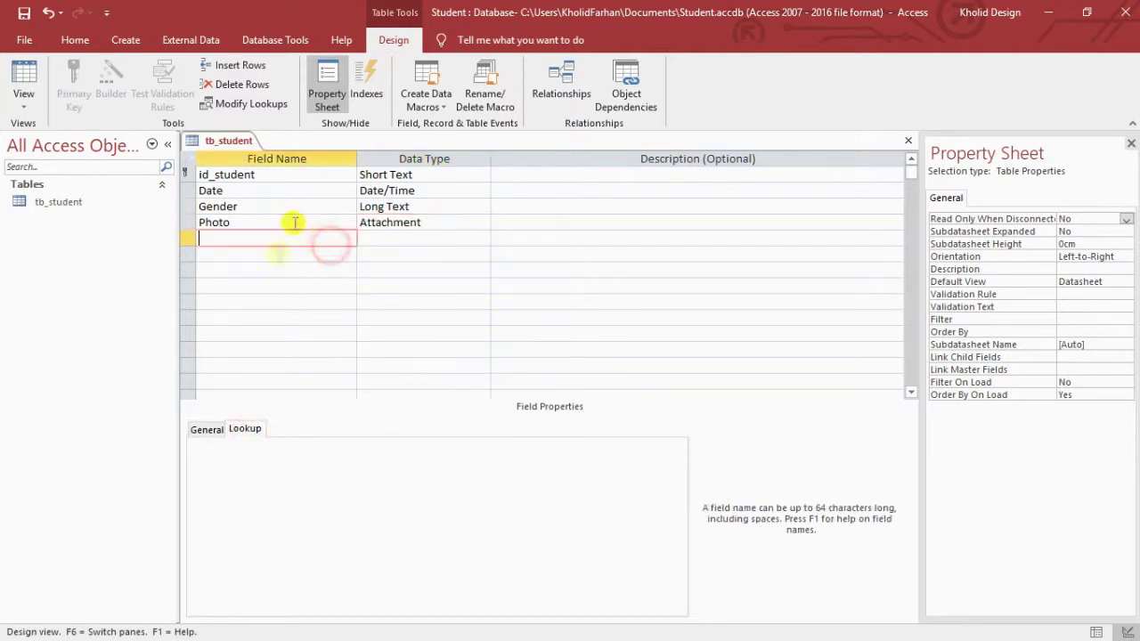
left_click(235, 218)
double_click(239, 206)
double_click(239, 194)
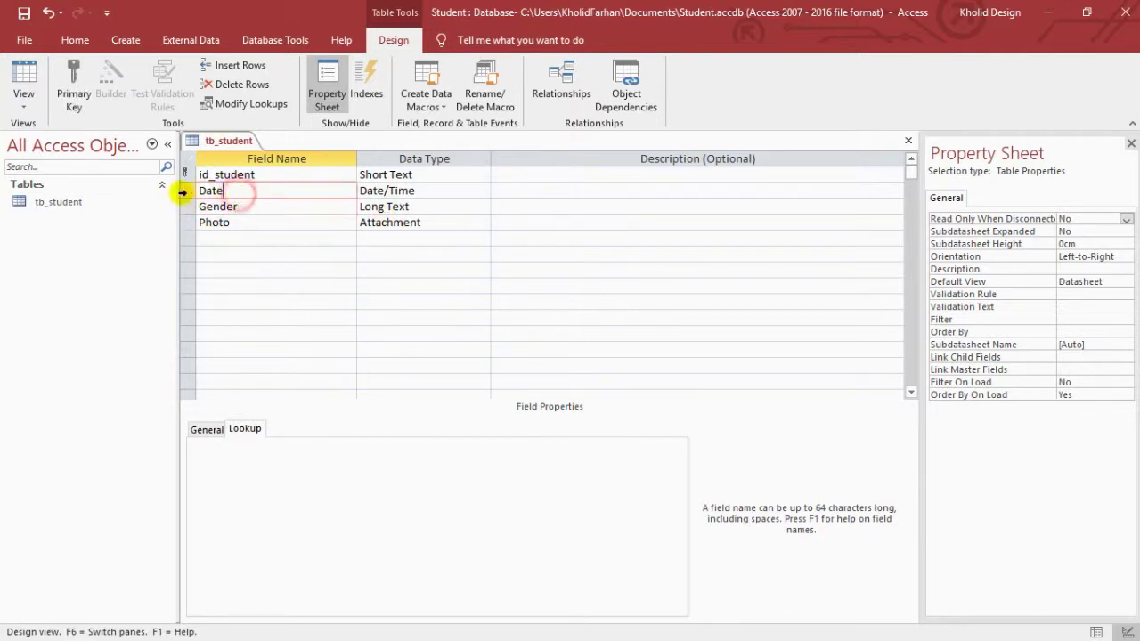
Insert a Name Student Short Text field above Date with field size 30.
right_click(179, 195)
left_click(235, 284)
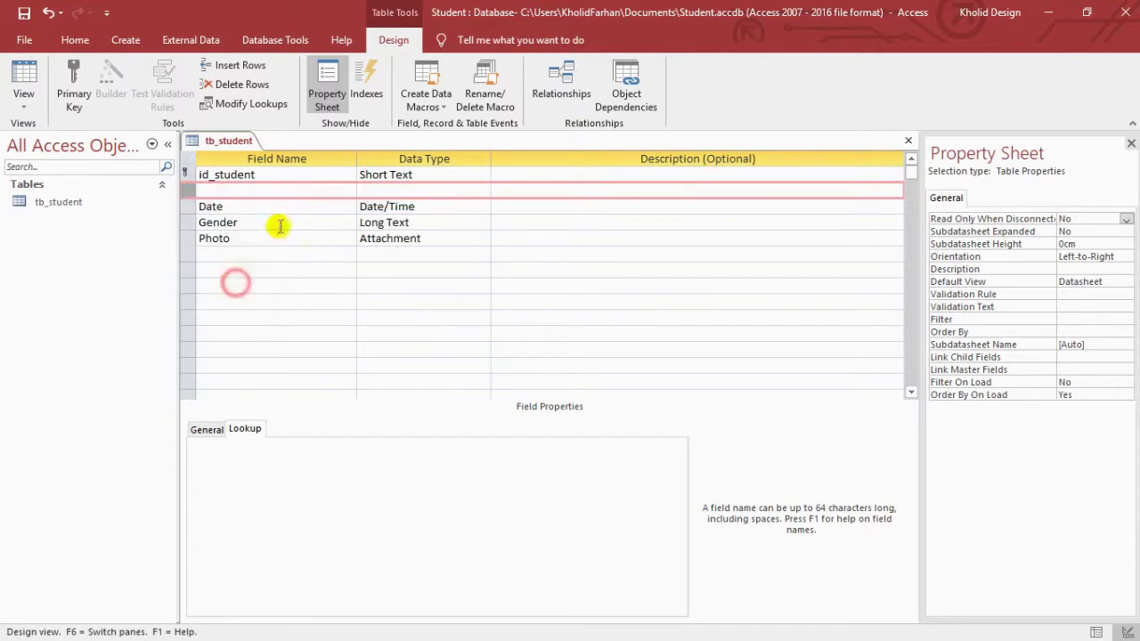
left_click(288, 191)
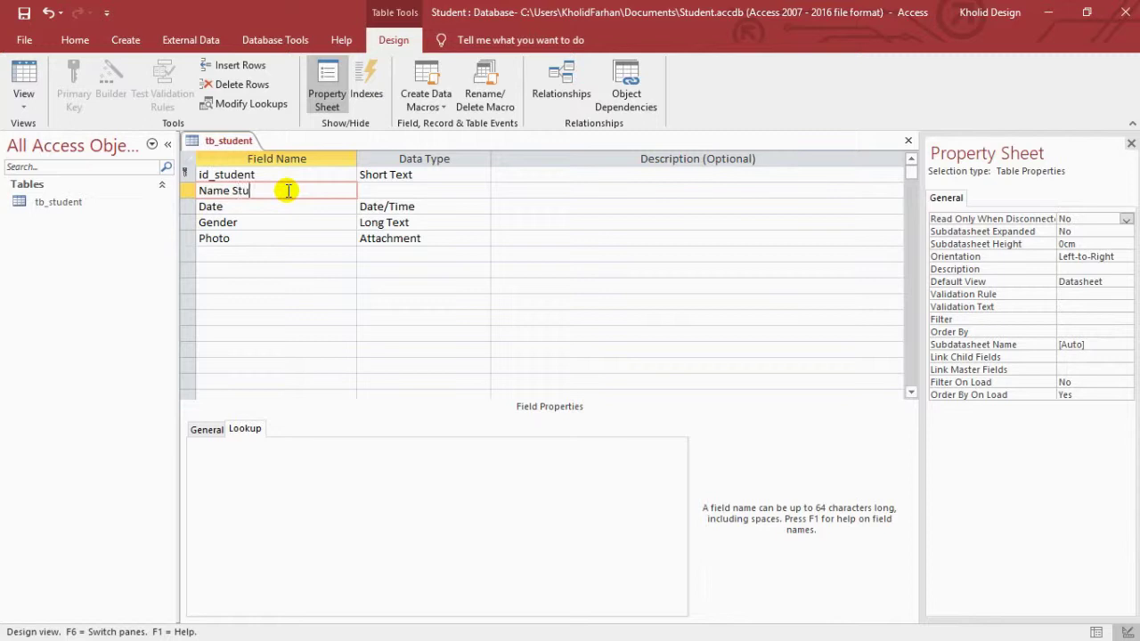
key("Tab")
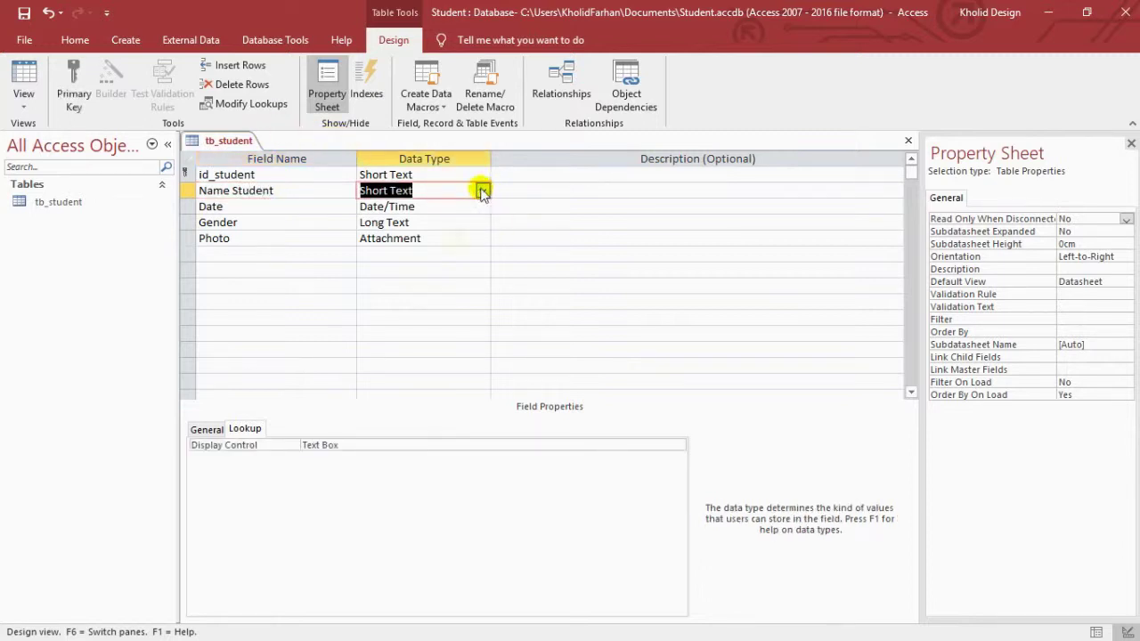
left_click(310, 444)
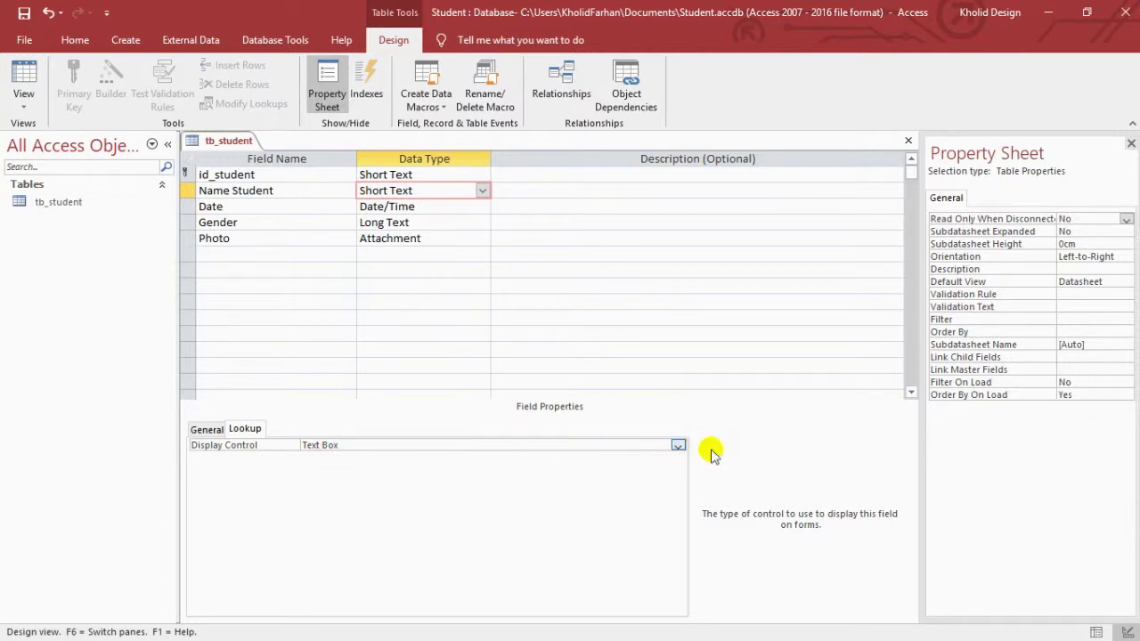
left_click(678, 445)
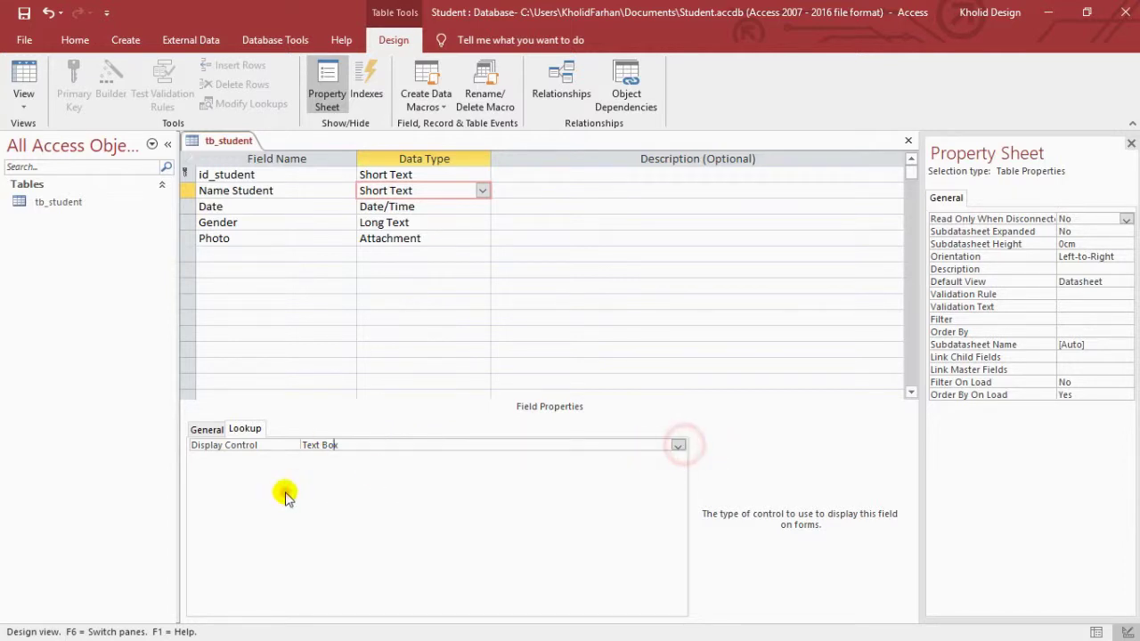
left_click(218, 431)
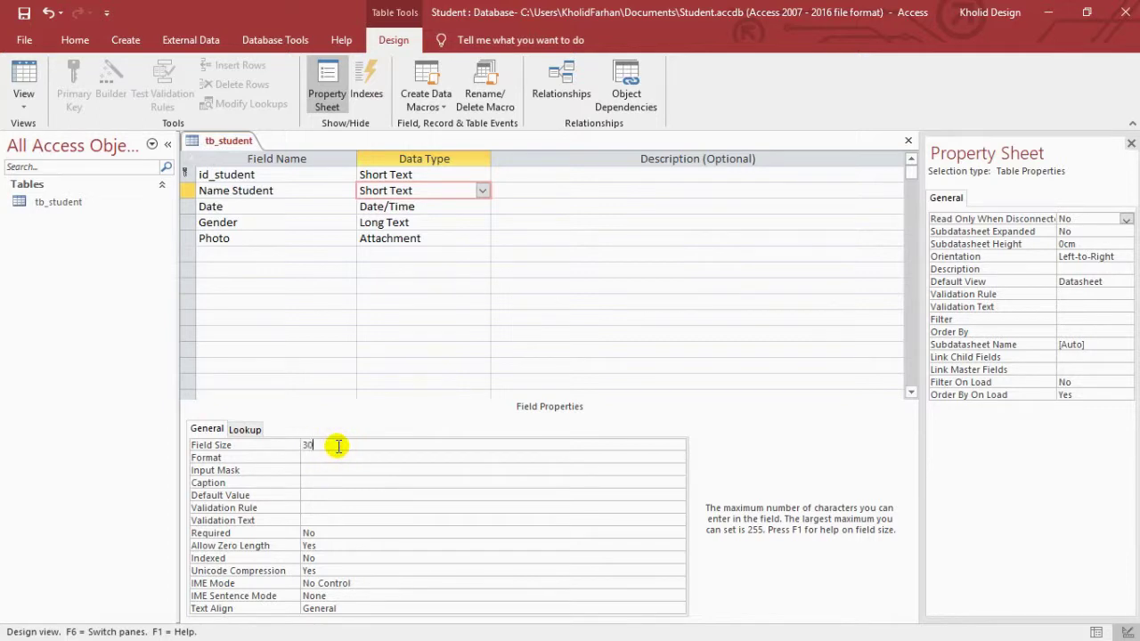
left_click(424, 297)
Set the Date field's Format property to Short Date.
left_click(401, 222)
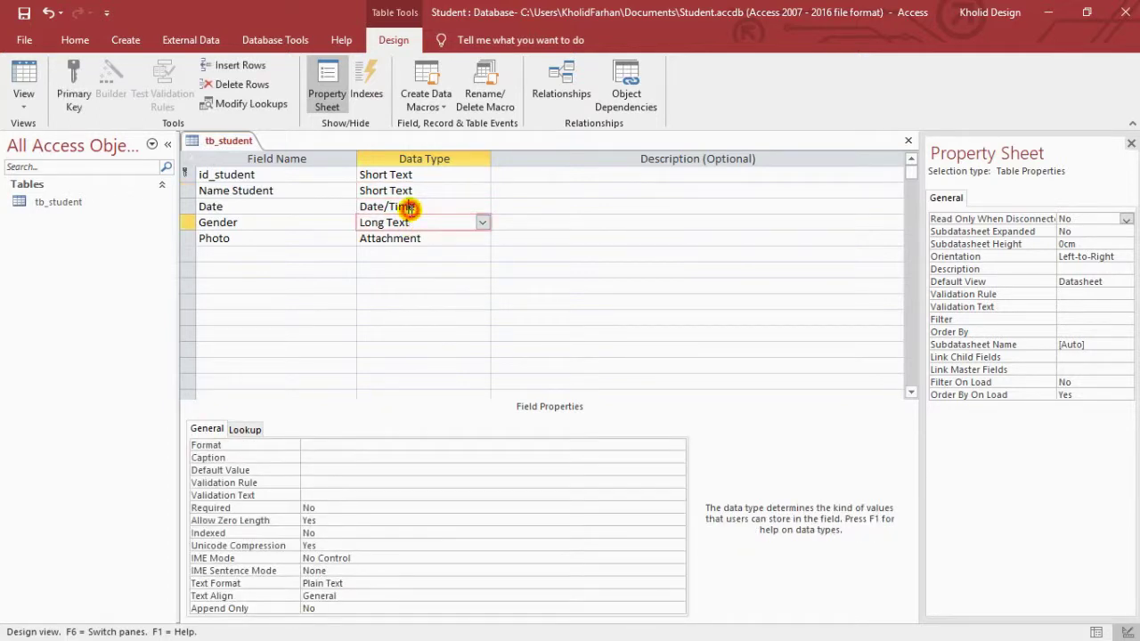
left_click(394, 206)
left_click(405, 222)
left_click(415, 206)
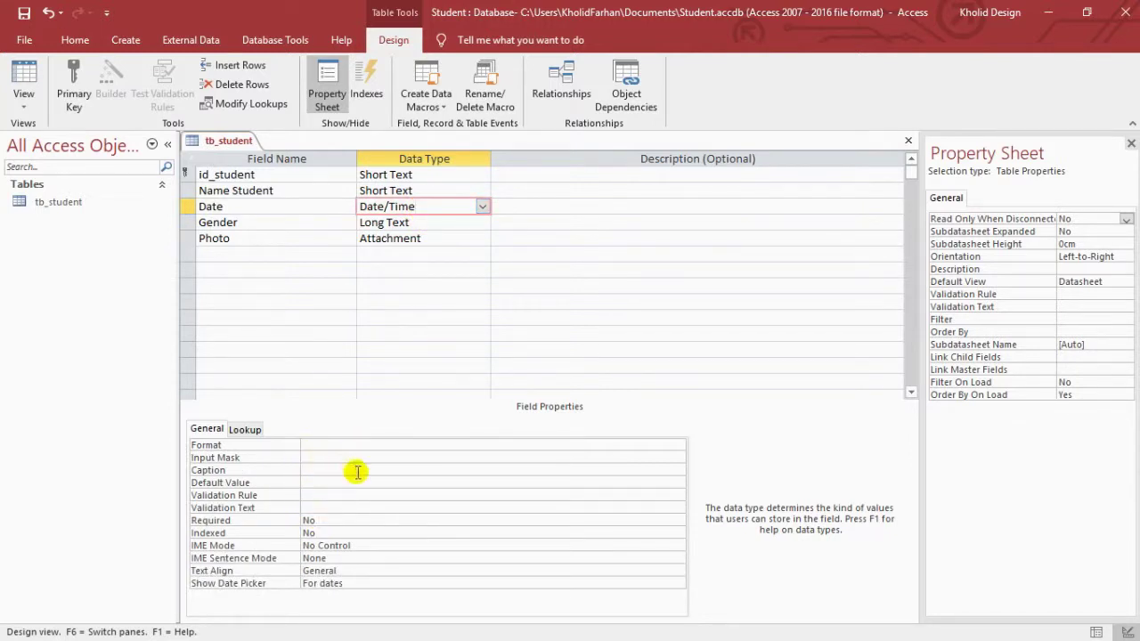
left_click(1127, 256)
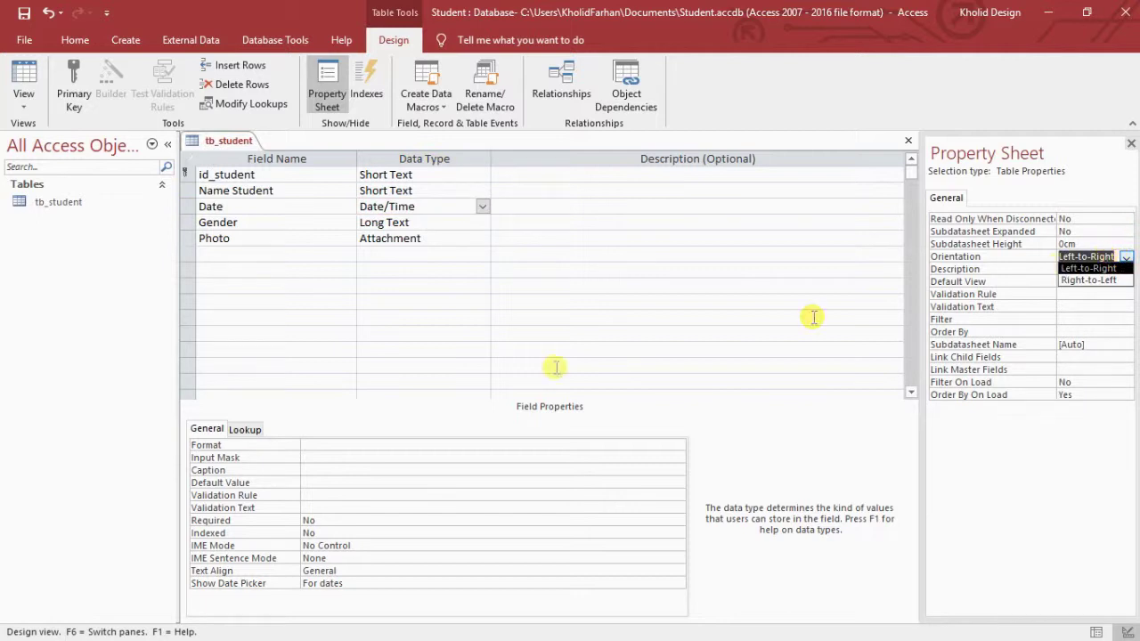
left_click(318, 445)
left_click(675, 445)
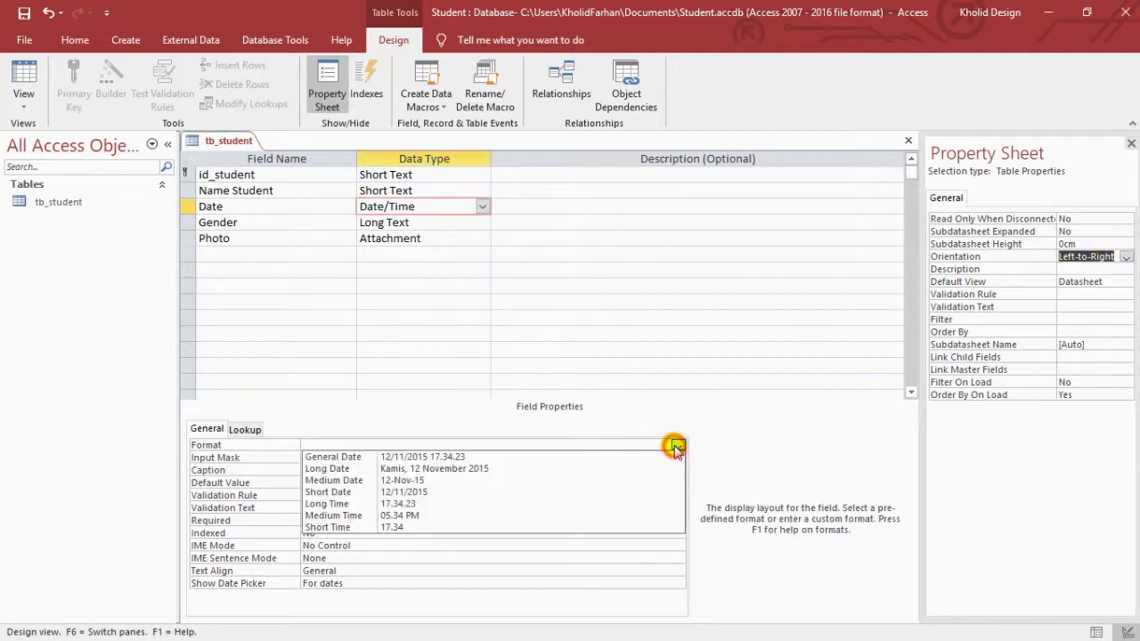
left_click(455, 492)
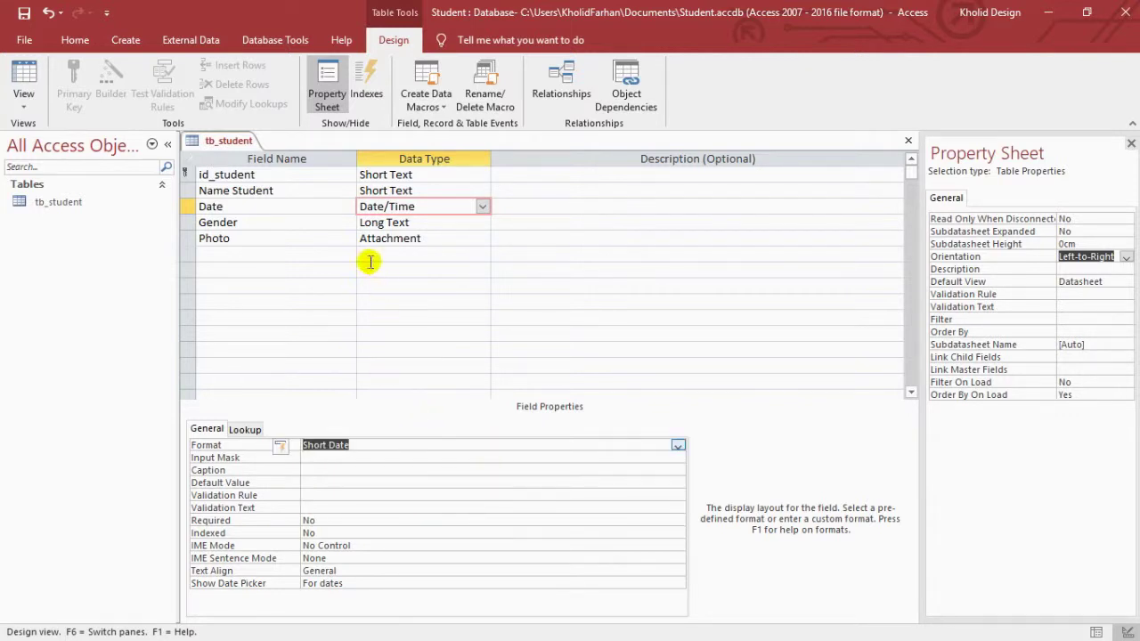
Save the tb_student table design.
left_click(399, 283)
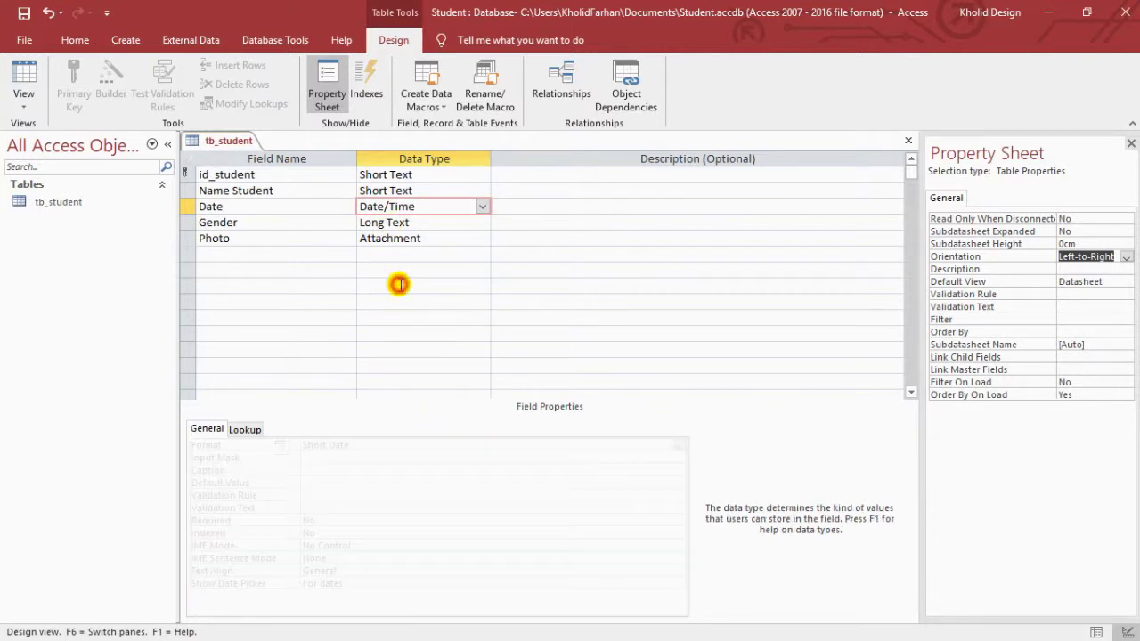
right_click(233, 143)
left_click(256, 156)
Switch tb_student to Datasheet View and check its five empty columns.
right_click(241, 141)
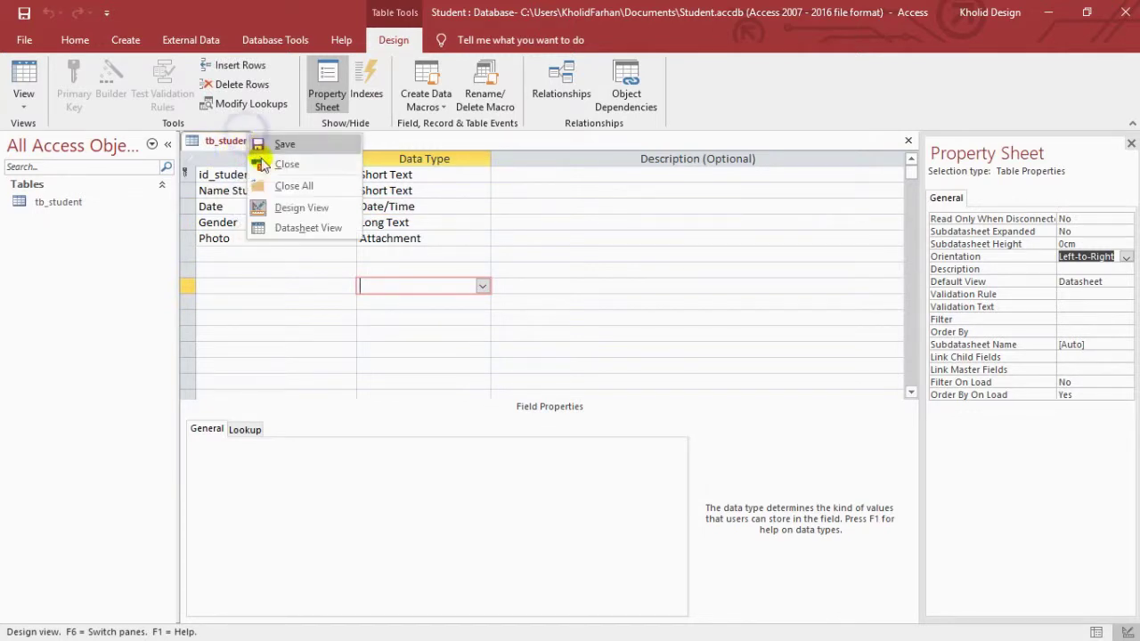
left_click(284, 224)
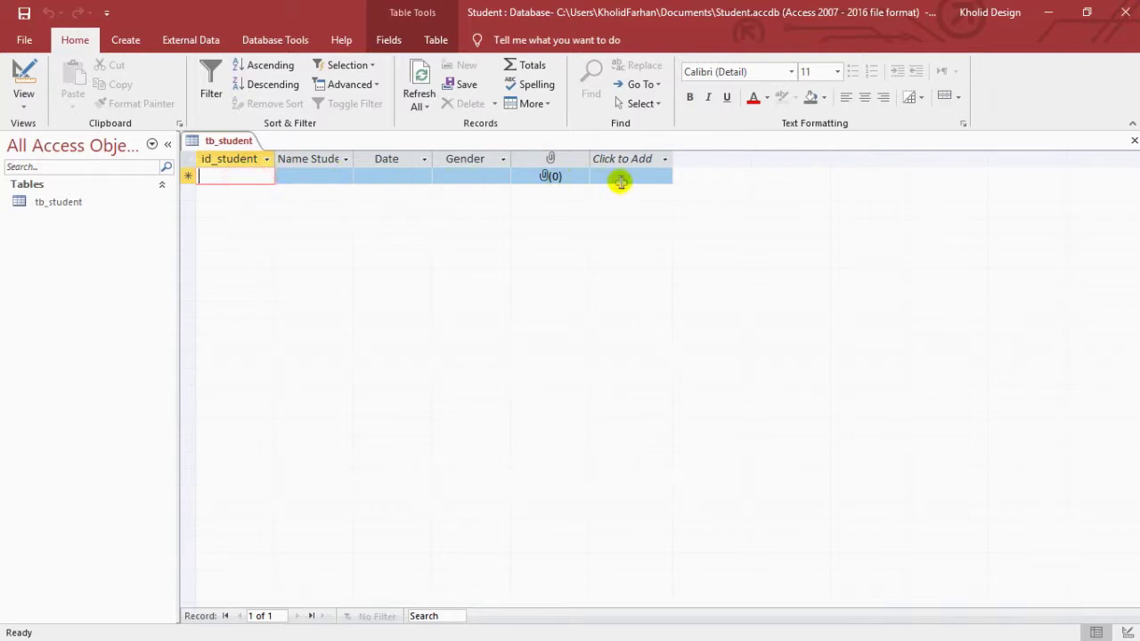
left_click(534, 183)
left_click(400, 175)
left_click(312, 176)
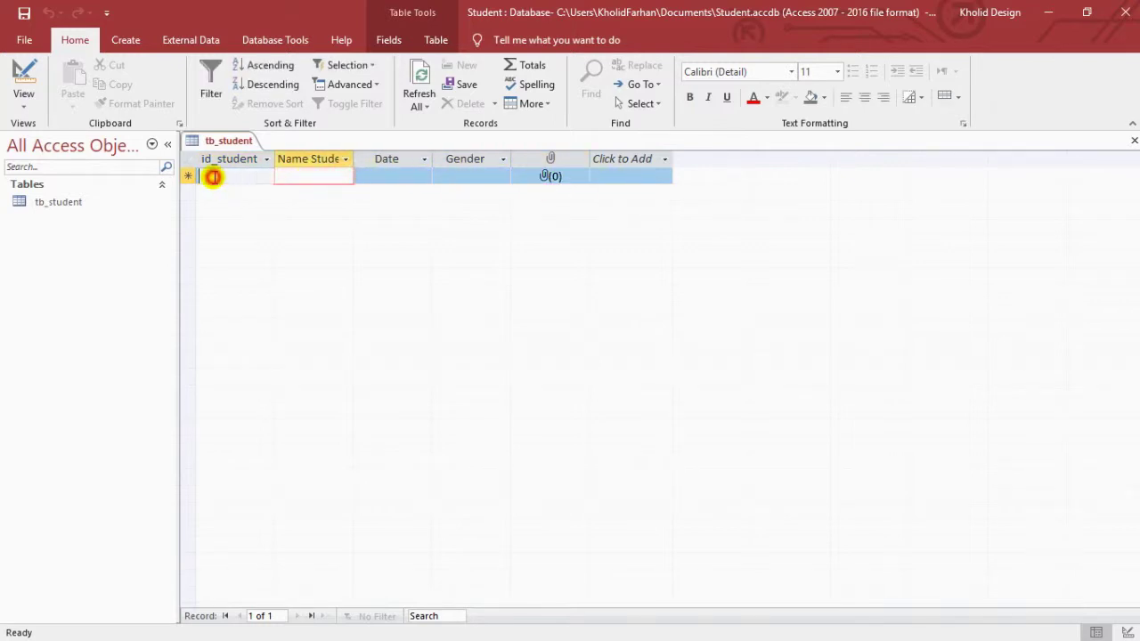
left_click(218, 175)
right_click(218, 152)
left_click(204, 139)
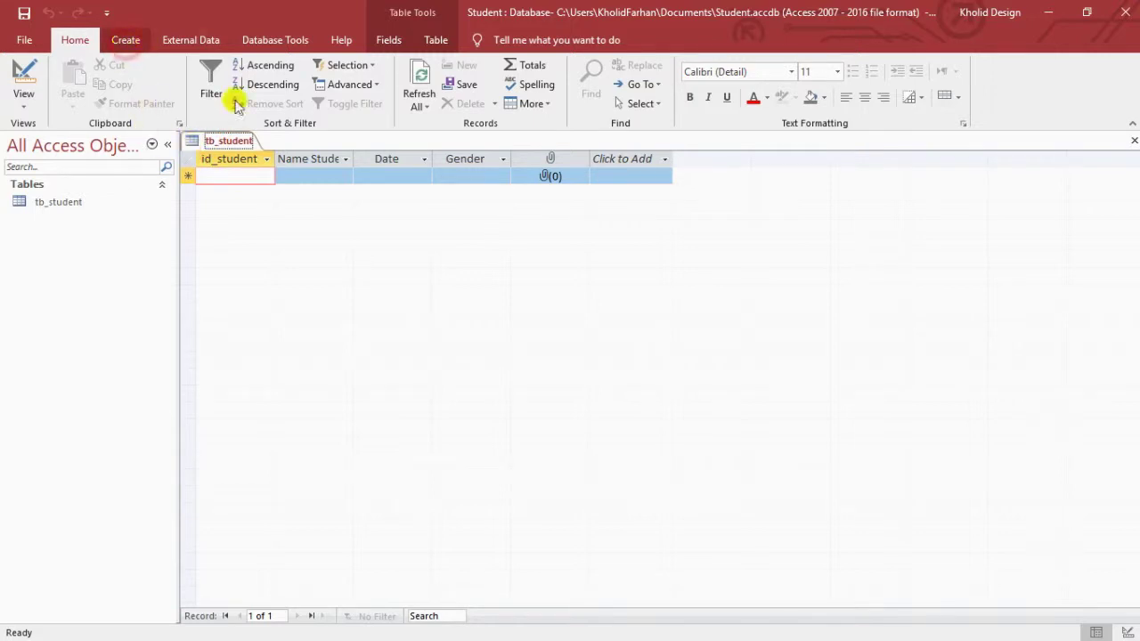
left_click(126, 40)
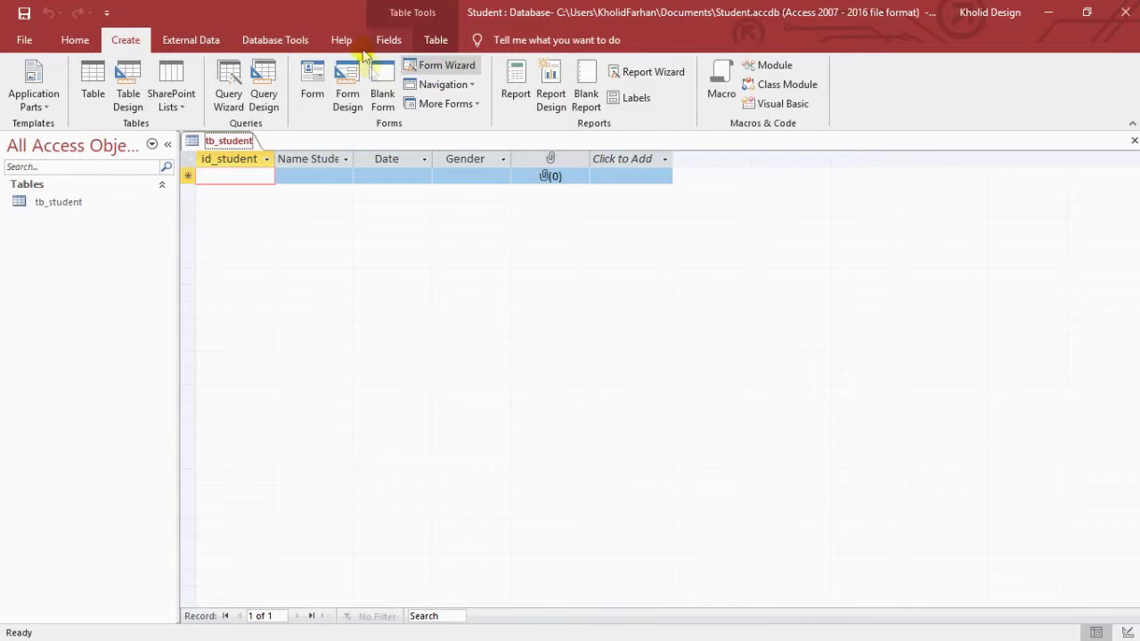
Build a tb_student form with the Form Wizard including all five fields.
left_click(435, 67)
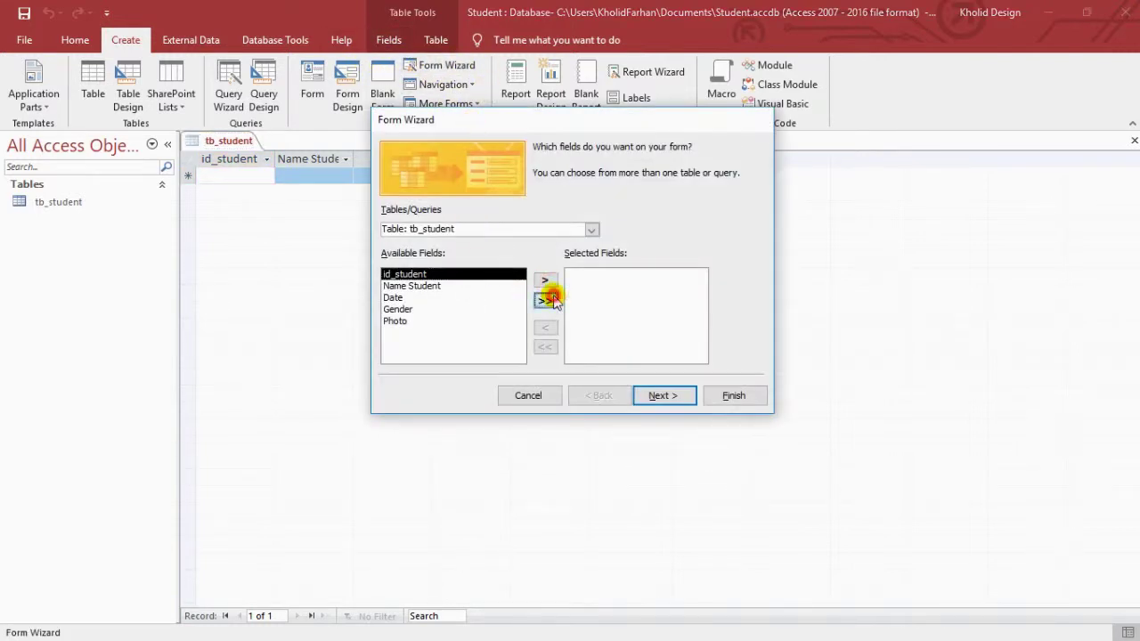
left_click(545, 299)
left_click(545, 347)
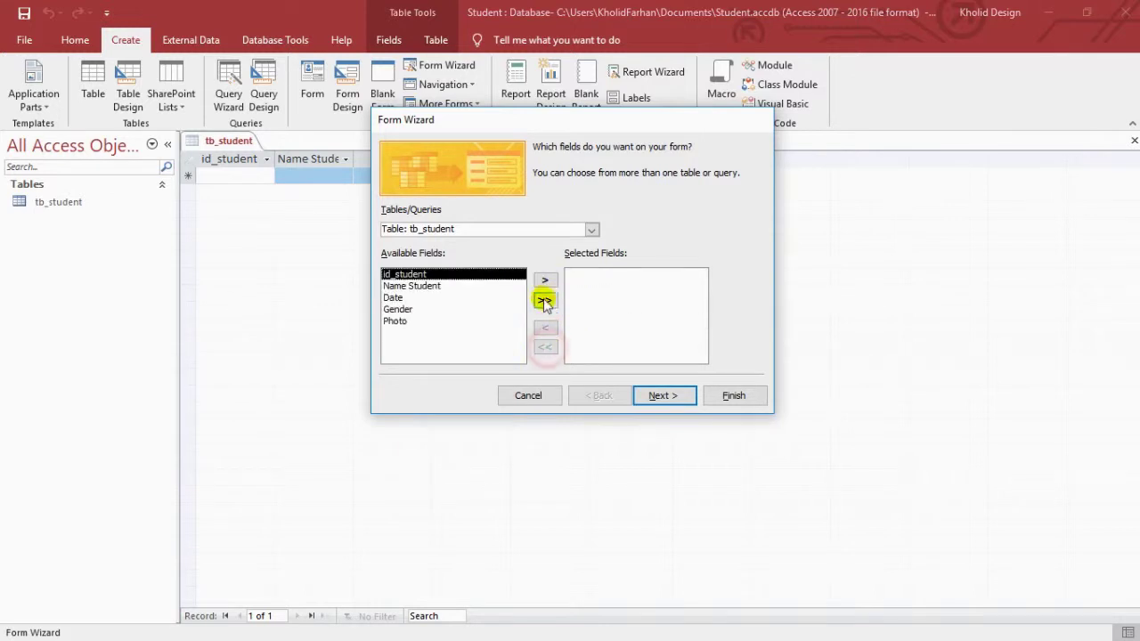
left_click(545, 302)
left_click(657, 395)
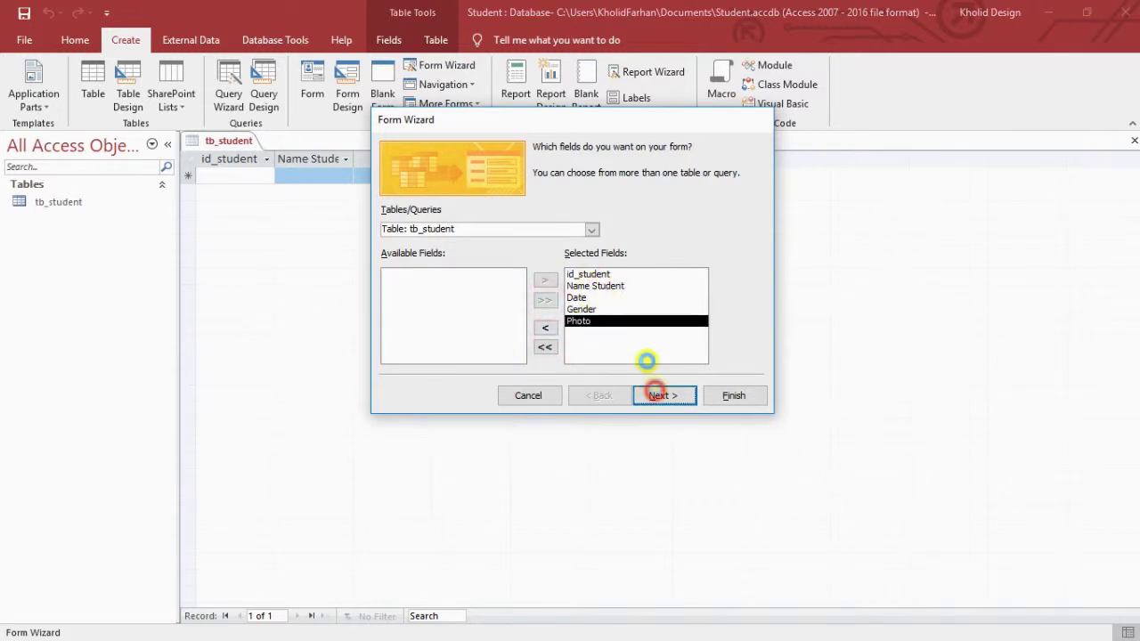
left_click(664, 395)
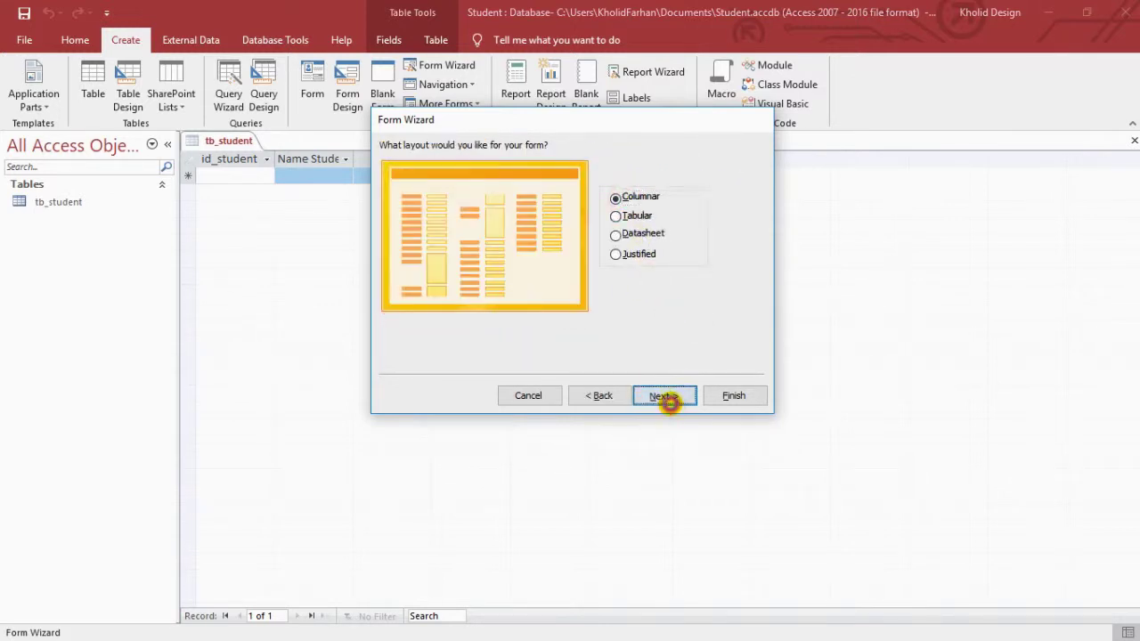
left_click(728, 396)
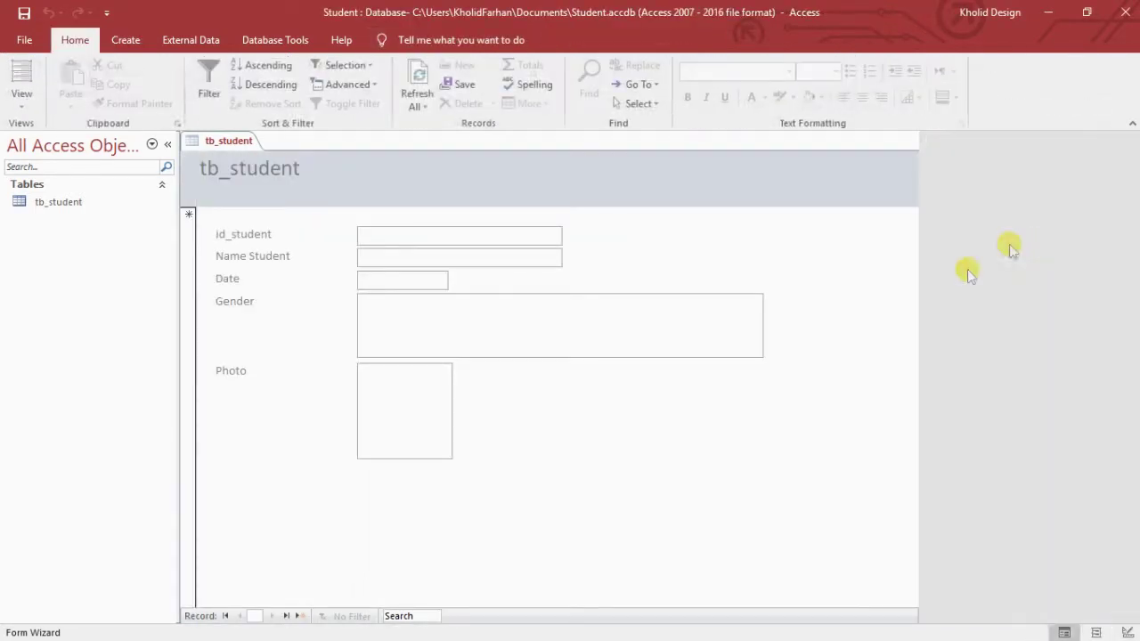
Try the id_student and Gender fields, then switch the form to Design View.
left_click(491, 240)
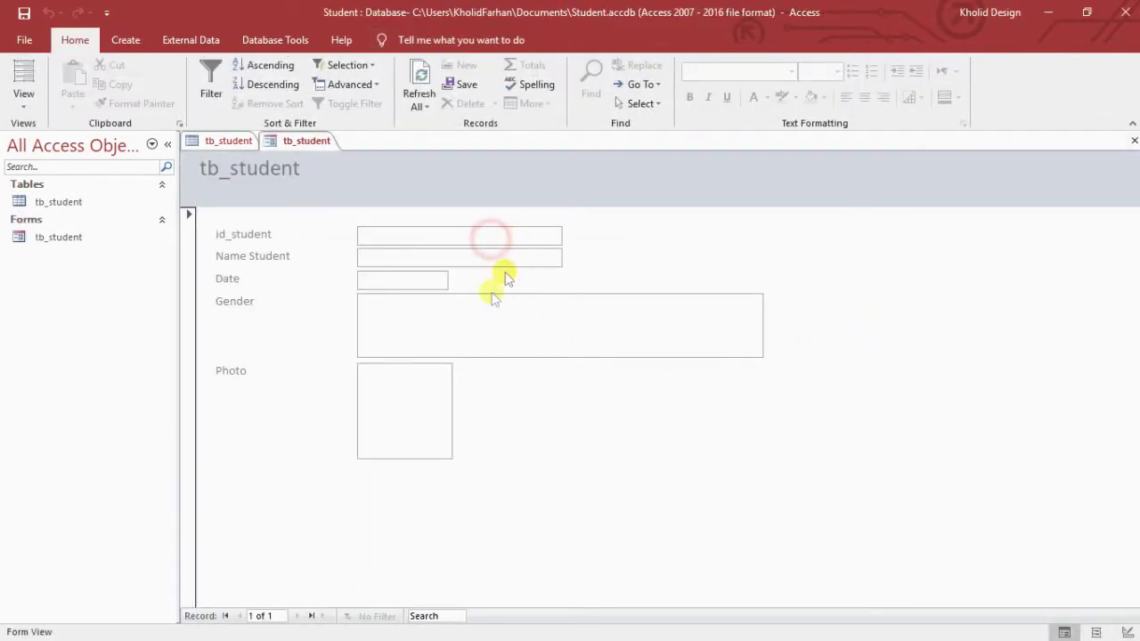
left_click(412, 312)
left_click(567, 424)
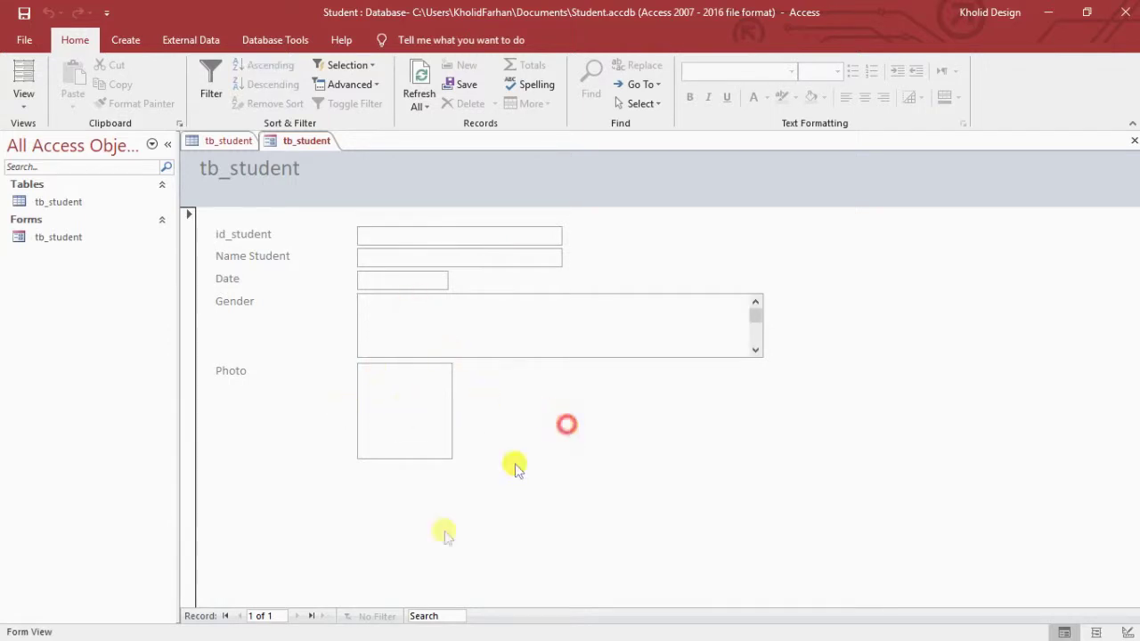
left_click(403, 235)
left_click(414, 310)
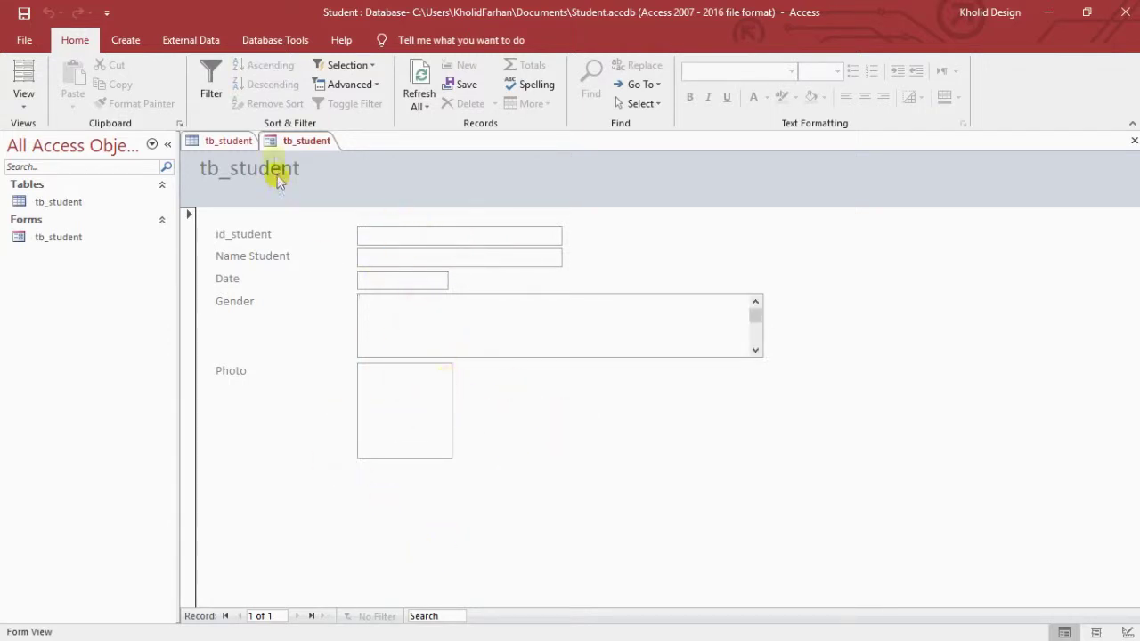
right_click(283, 142)
left_click(338, 256)
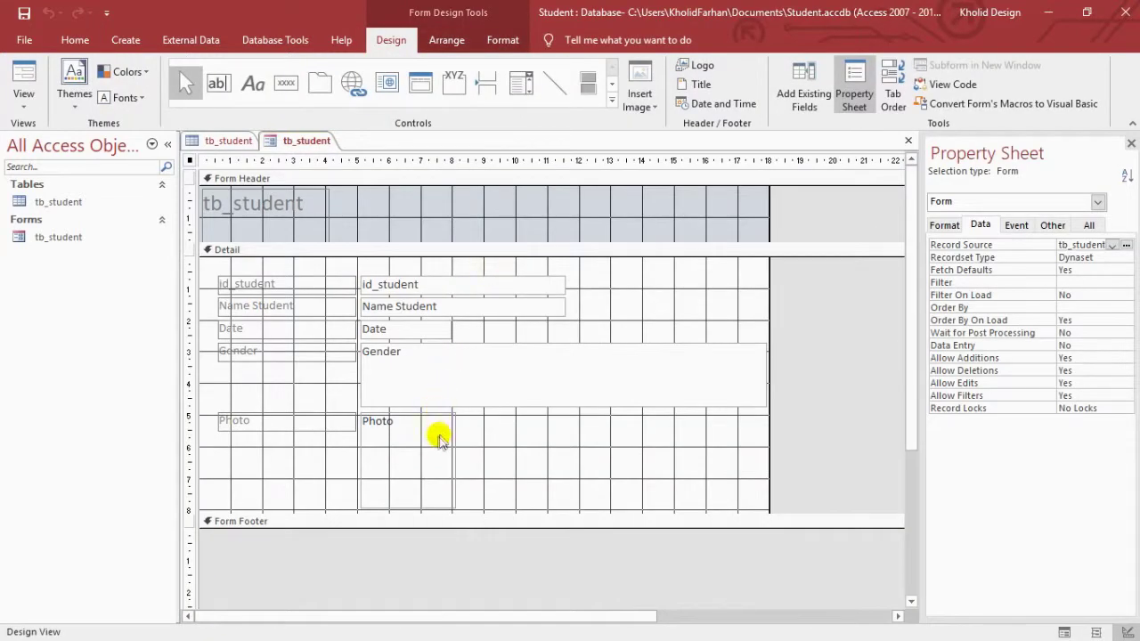
Drag the Form Footer down to enlarge Detail and draw a button below the Photo label.
scroll(540, 415, "down", 1)
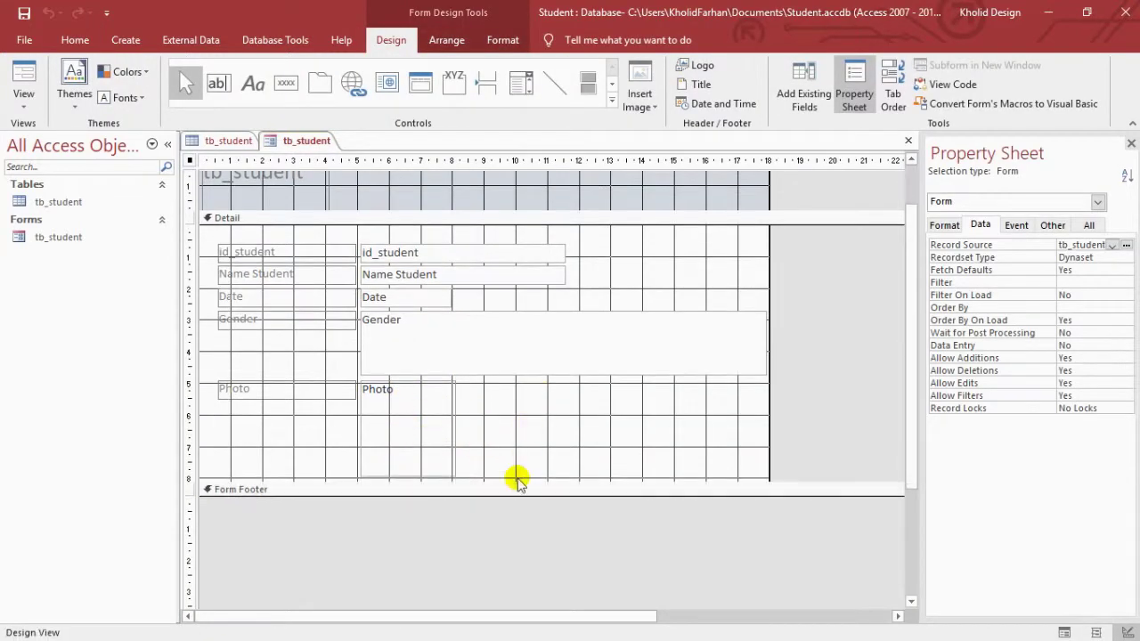
left_click(512, 493)
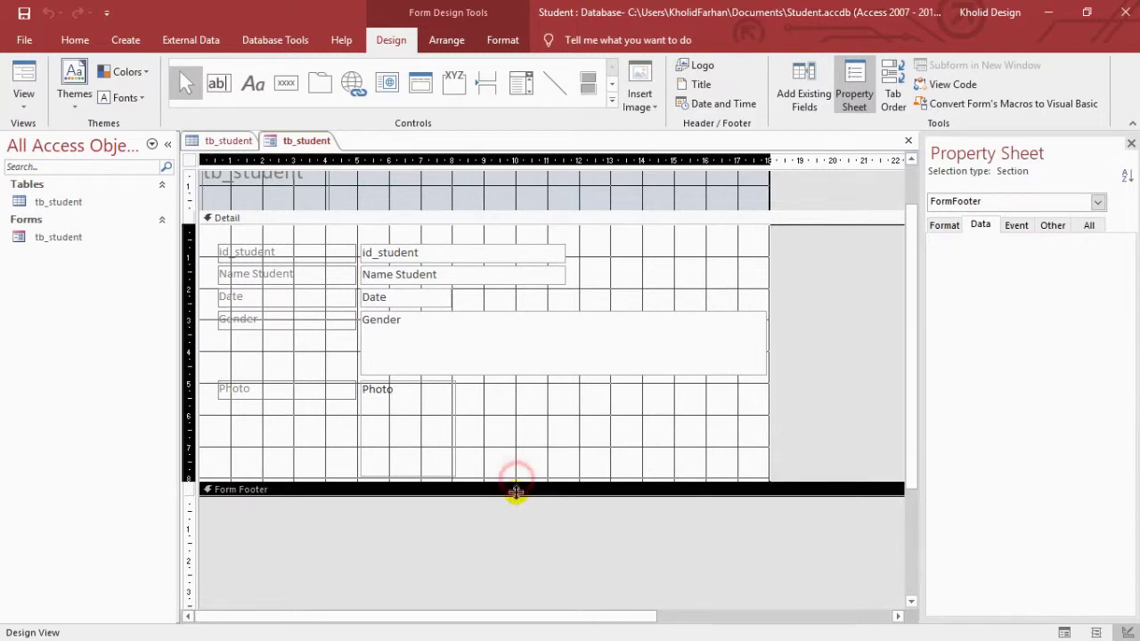
left_click_drag(511, 492, 519, 552)
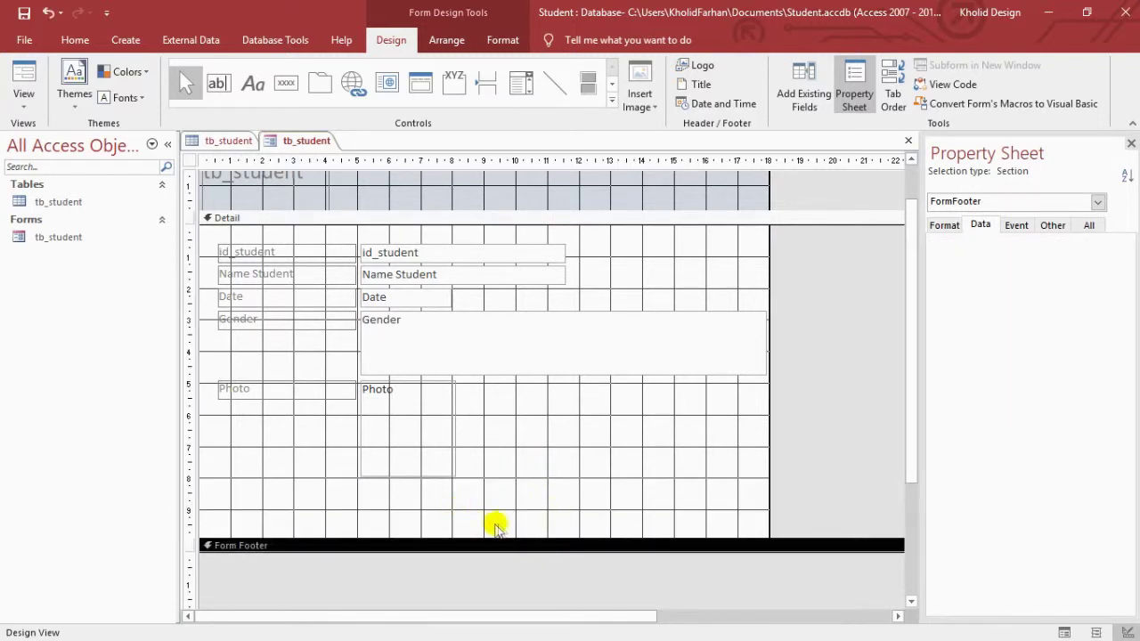
left_click(496, 523)
scroll(459, 445, "up", 1)
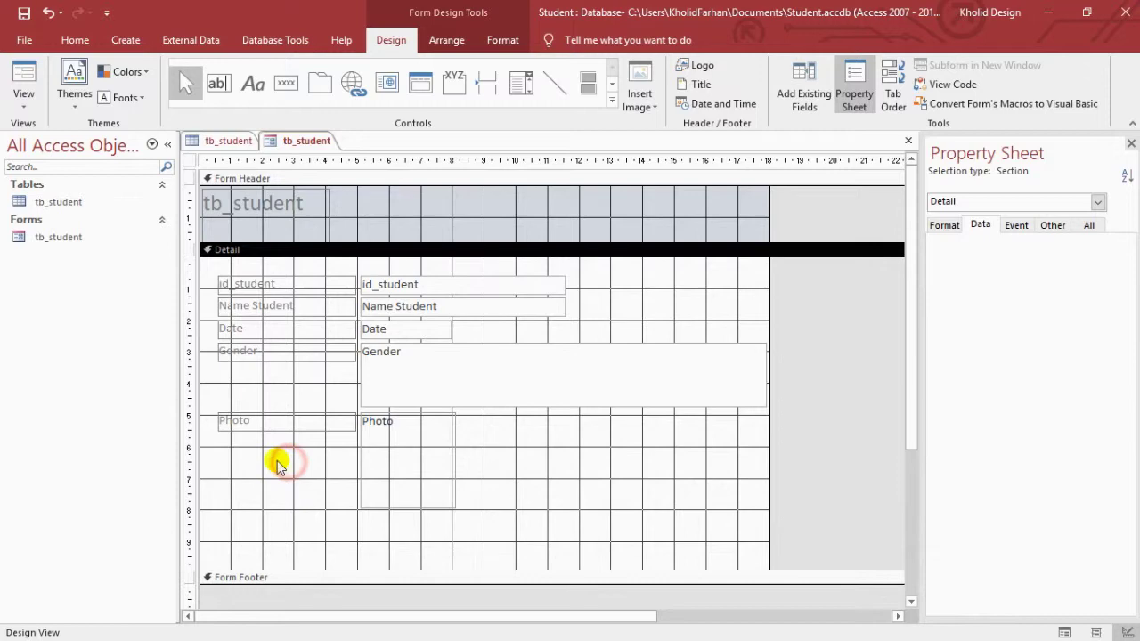
left_click(285, 82)
left_click_drag(260, 476, 355, 492)
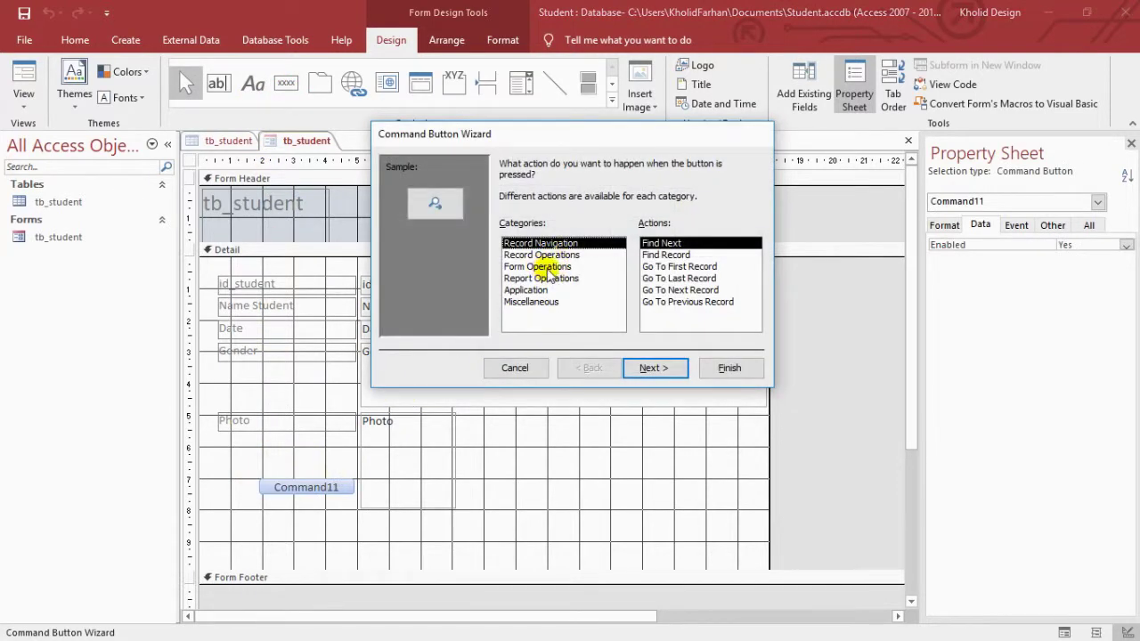
Make it a go-to-next-record button captioned Next, named NEXT, placed under the Photo label.
left_click(684, 291)
left_click(574, 244)
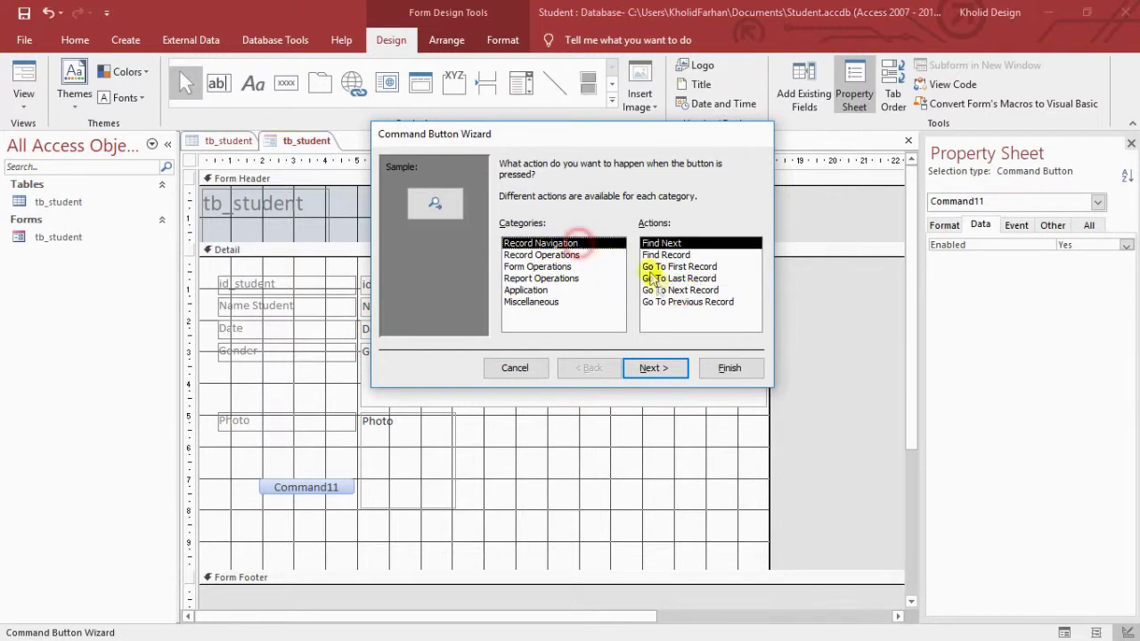
left_click(668, 290)
left_click(661, 368)
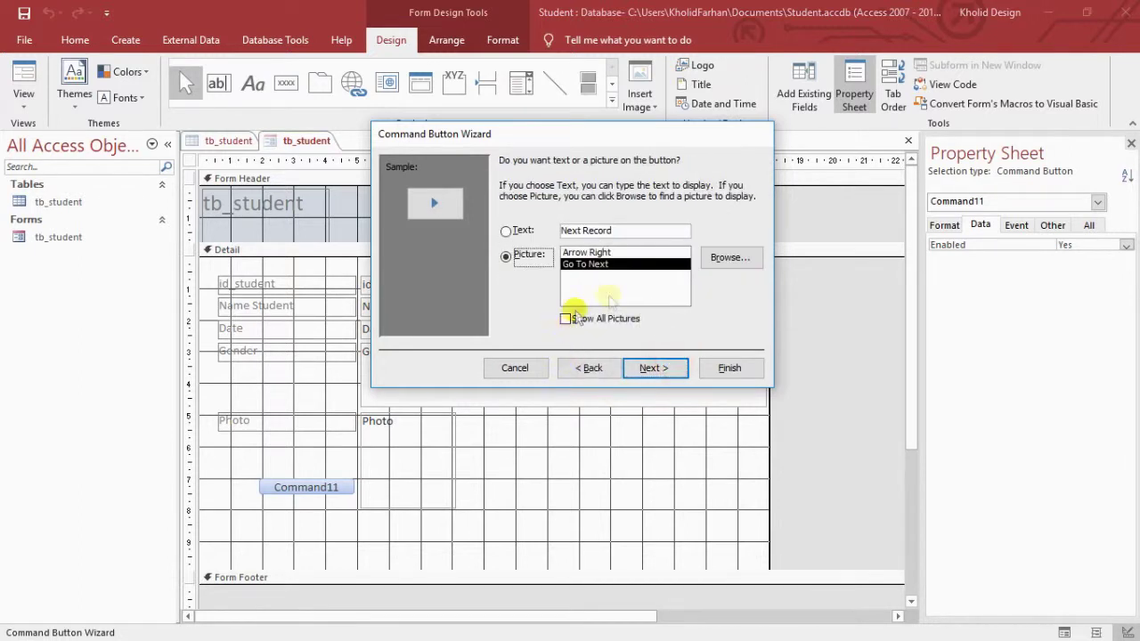
left_click(526, 232)
left_click(624, 232)
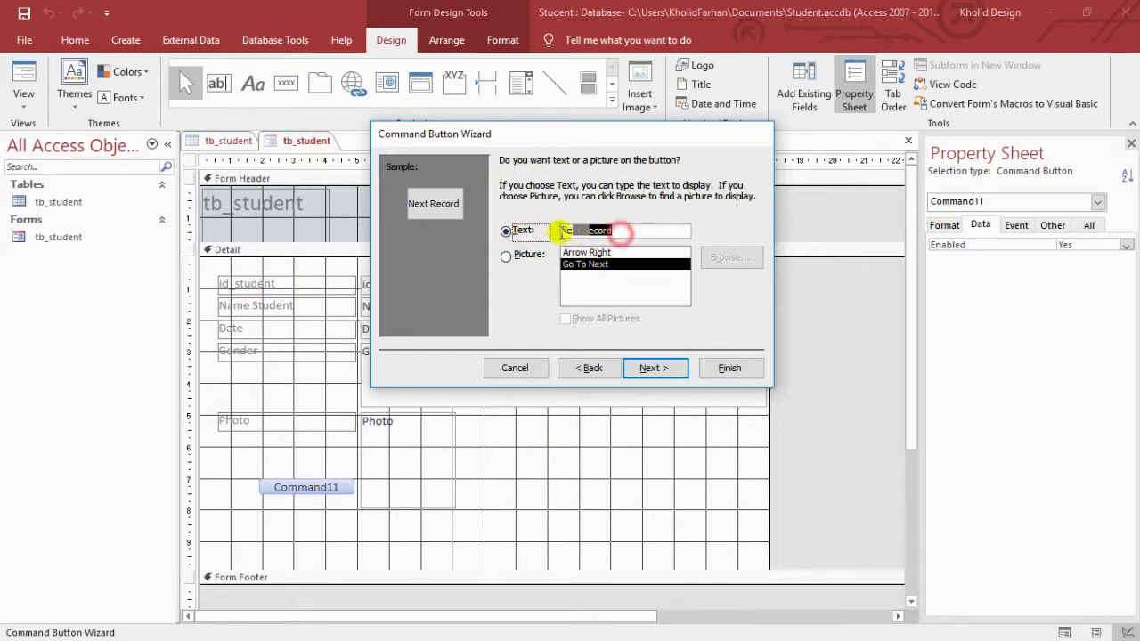
left_click(622, 234)
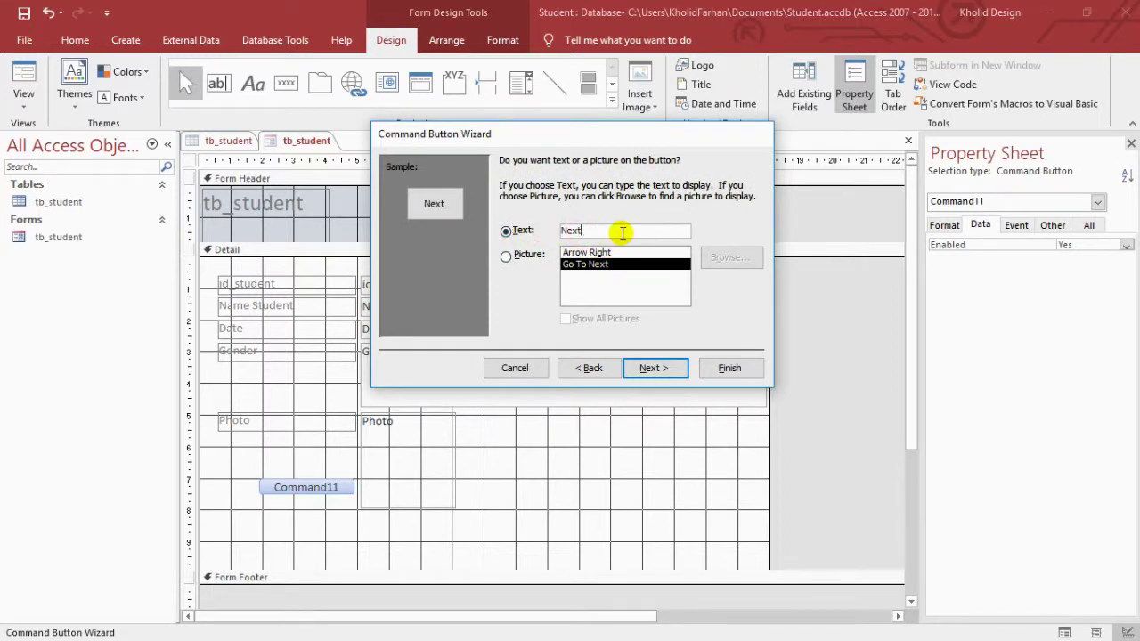
left_click(656, 365)
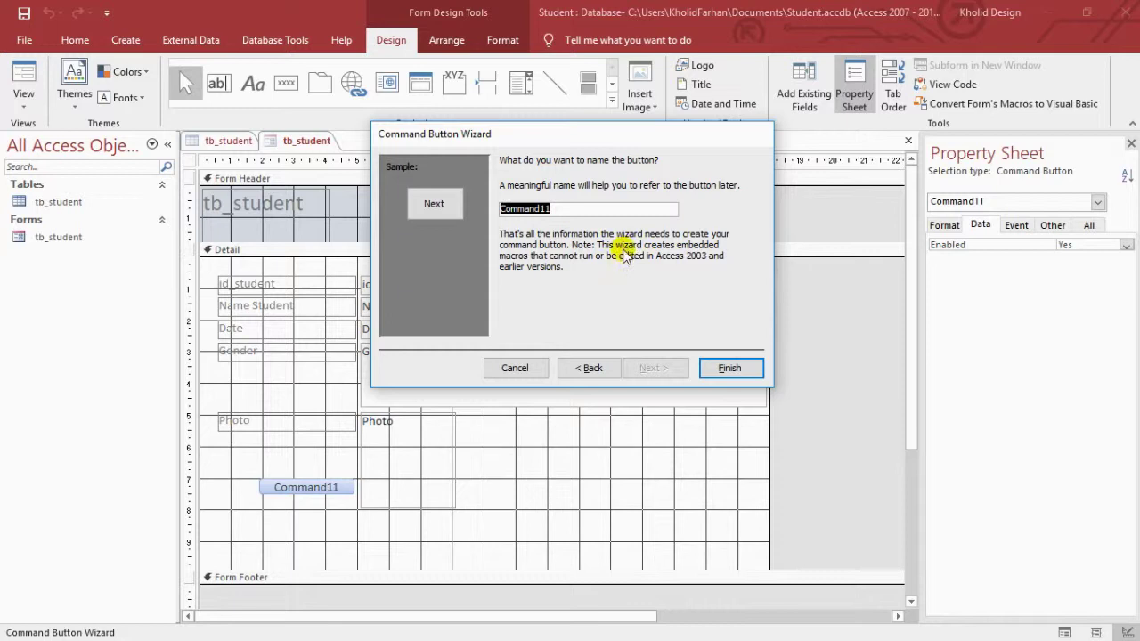
type("NEXT")
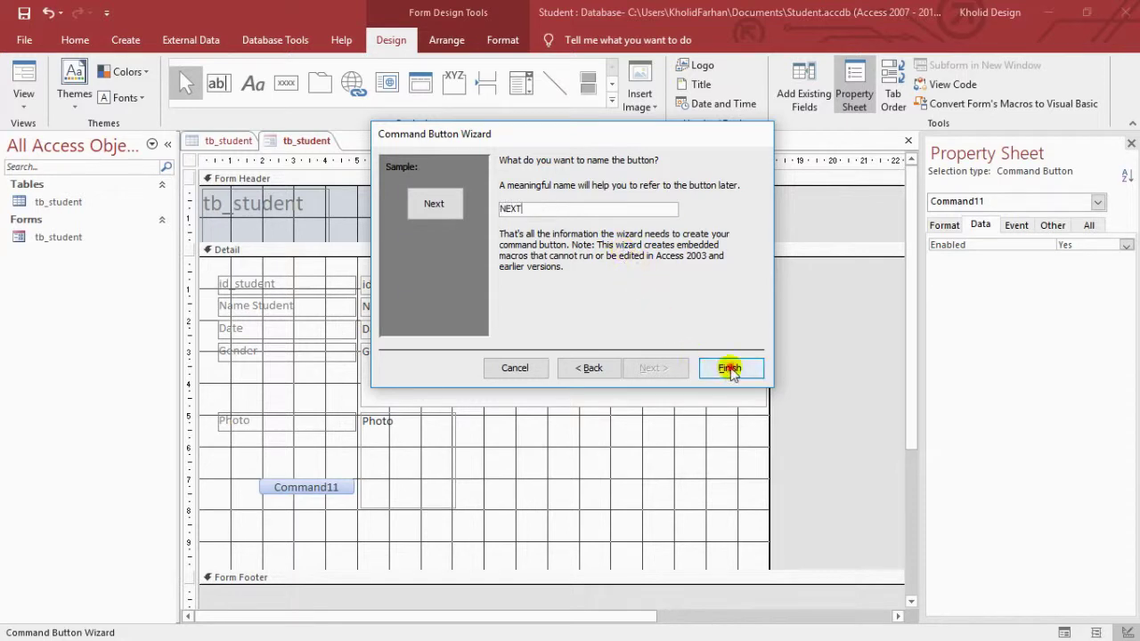
left_click(729, 367)
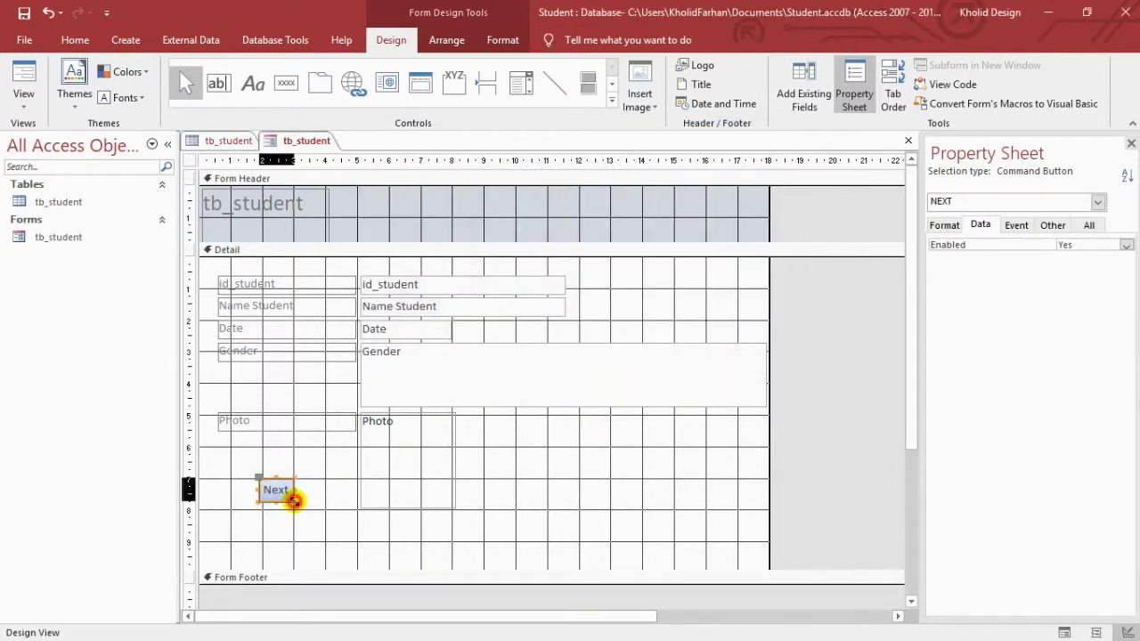
left_click_drag(294, 503, 241, 467)
Create a Go To Previous Record button captioned Back and named BACK below the Next button.
left_click(323, 476)
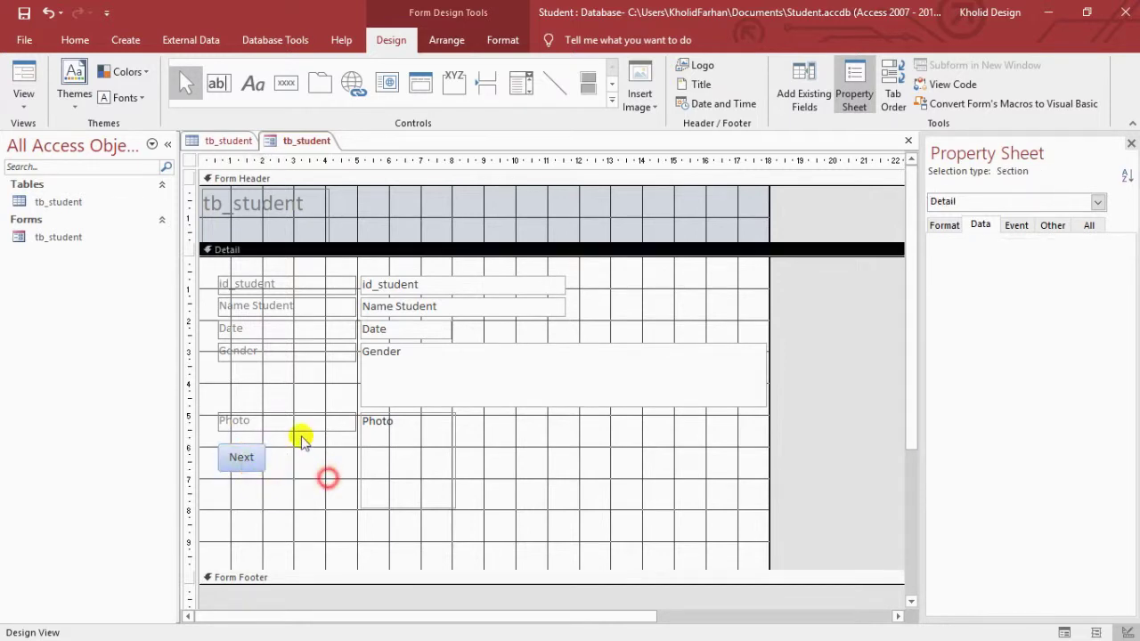
left_click(256, 458)
left_click(296, 459)
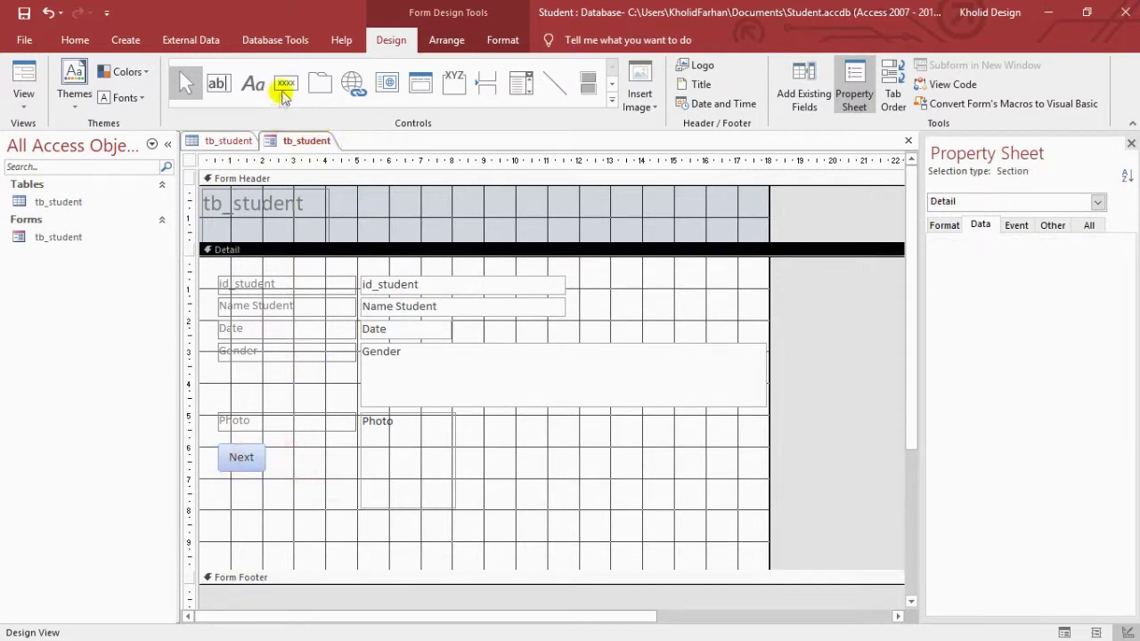
left_click(286, 83)
left_click_drag(321, 477, 414, 496)
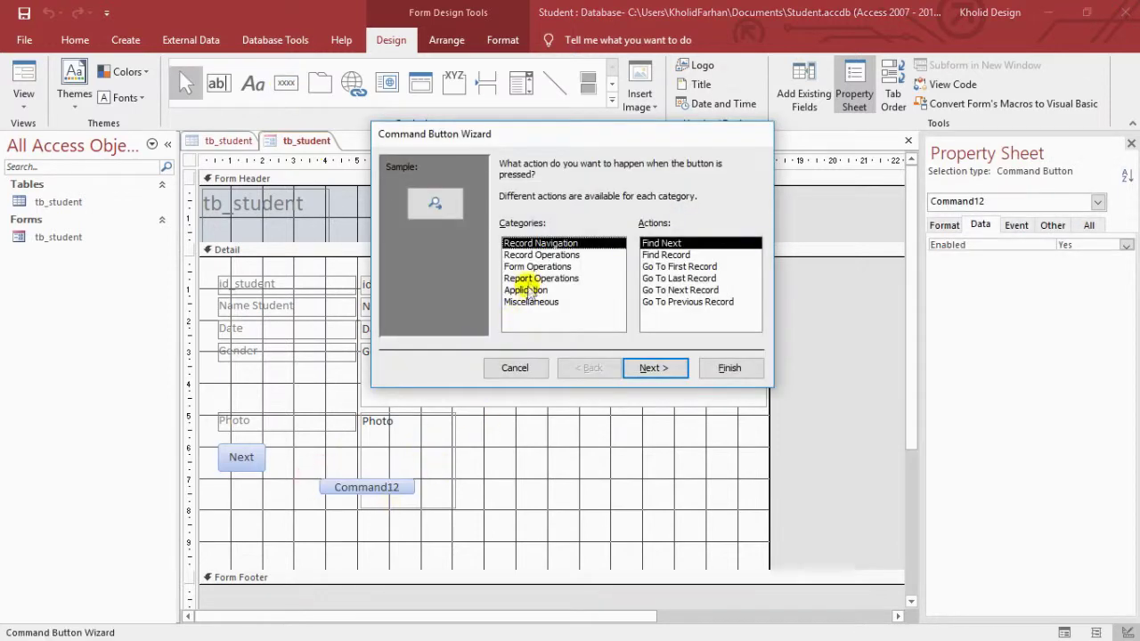
left_click(673, 302)
left_click(666, 366)
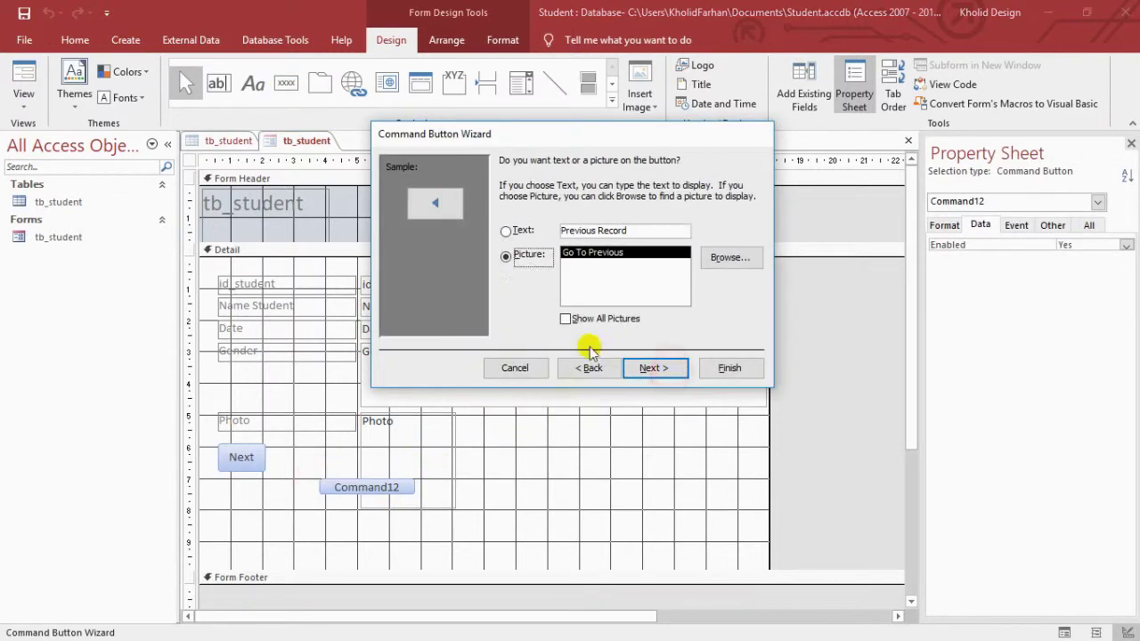
left_click(520, 230)
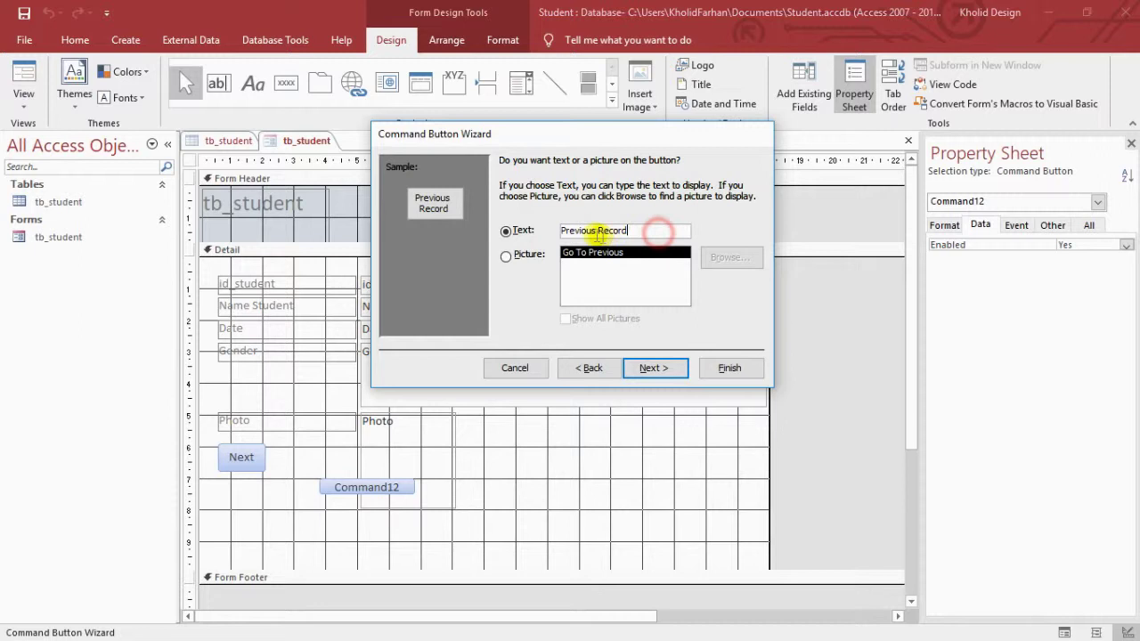
left_click_drag(661, 229, 531, 232)
type("Back")
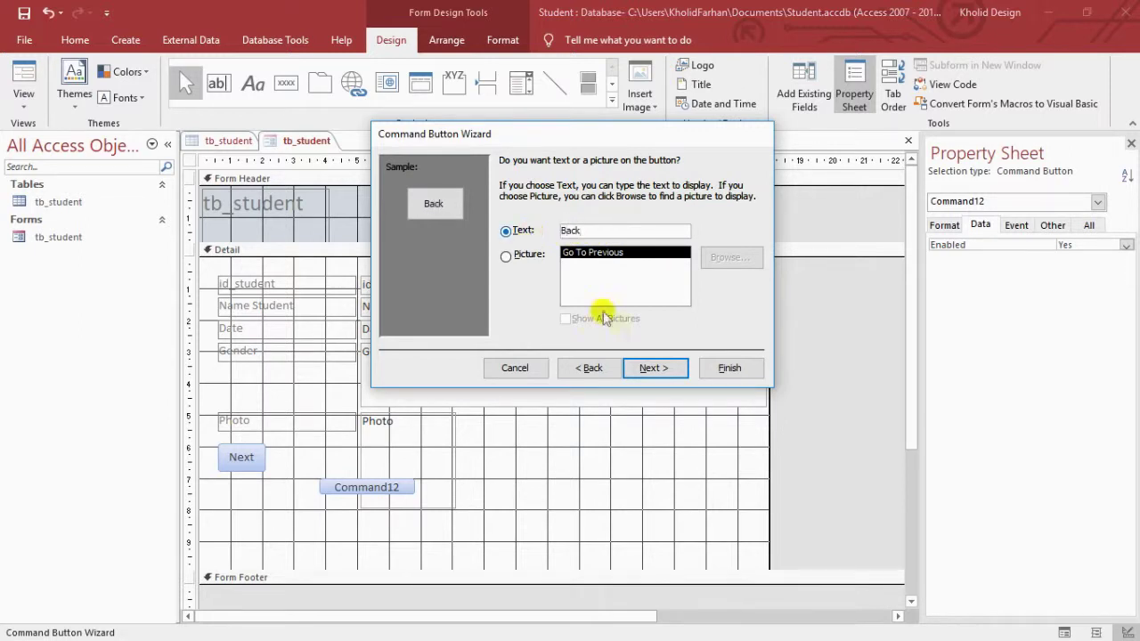
left_click(649, 368)
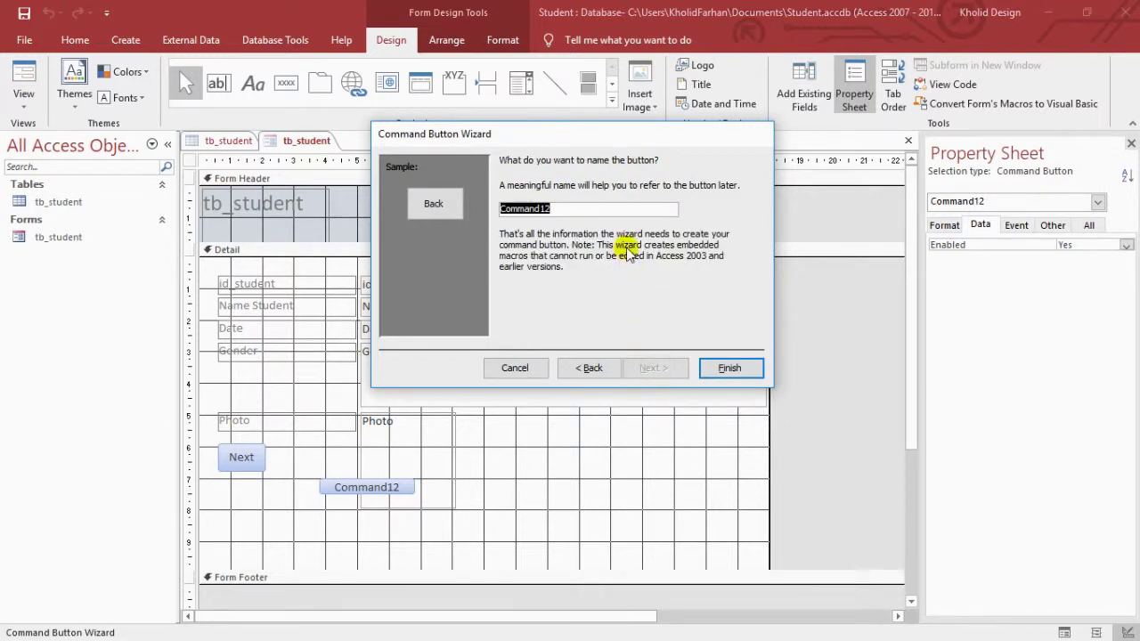
key("Return")
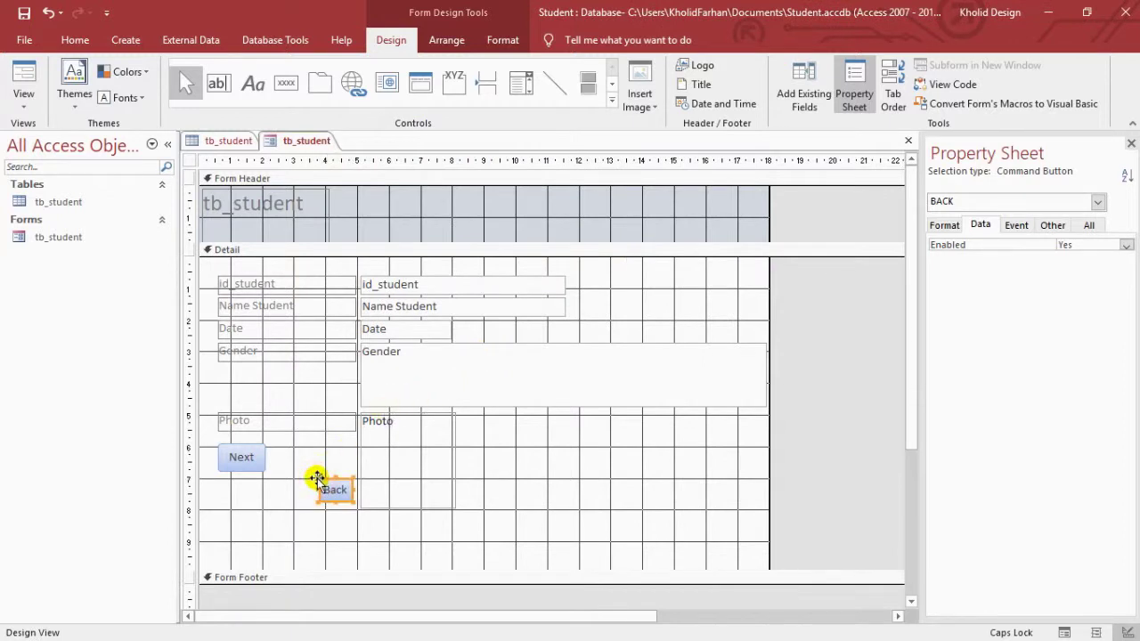
Position the Back button beside the Next button and widen it slightly.
mouse_move(313, 479)
left_mouse_down()
mouse_move(267, 445)
mouse_move(310, 477)
mouse_move(297, 468)
mouse_move(317, 457)
mouse_move(314, 472)
left_mouse_up()
left_click(294, 501)
left_click(308, 461)
left_click(305, 489)
left_click(317, 463)
left_click(313, 491)
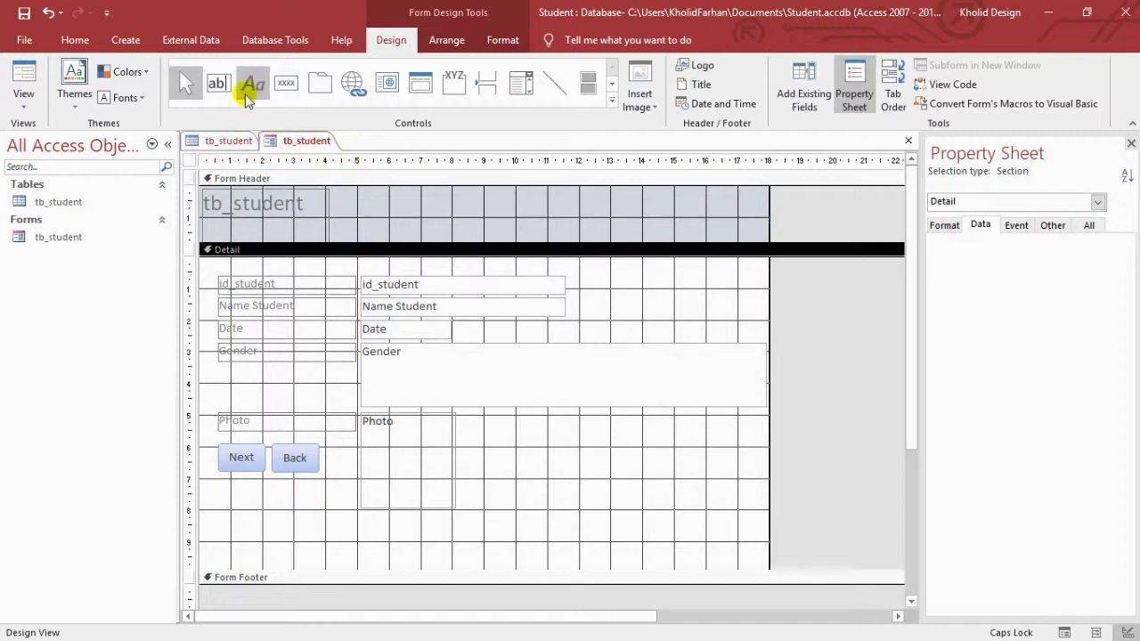
Draw a new button lower in the Detail section with the Record Operations Save Record action.
left_click(285, 82)
left_click_drag(292, 535, 388, 554)
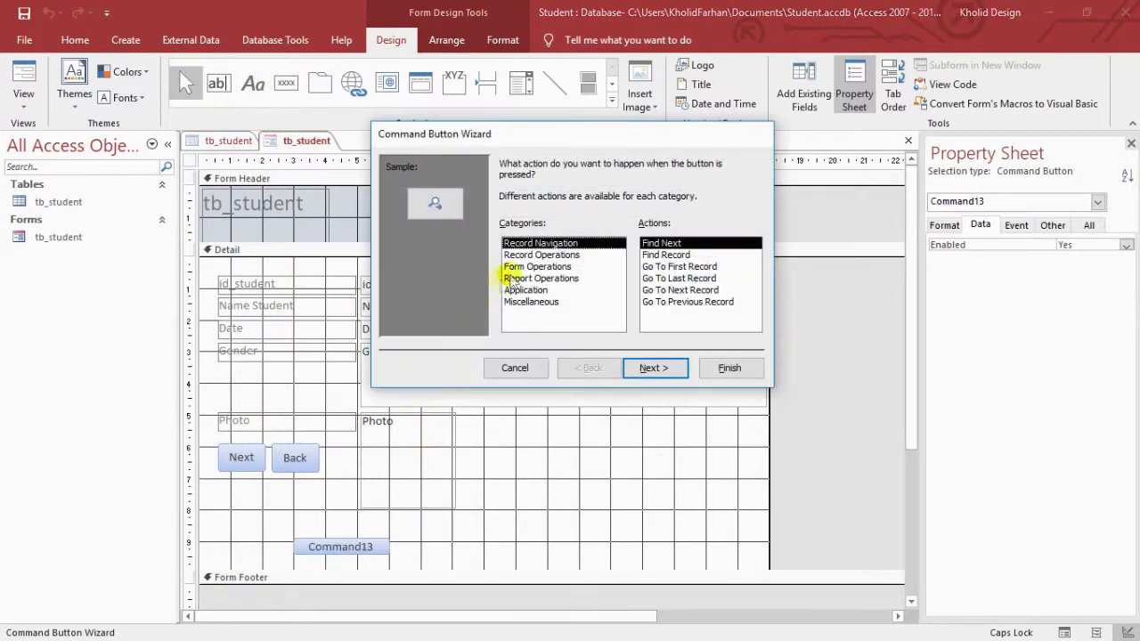
left_click(540, 255)
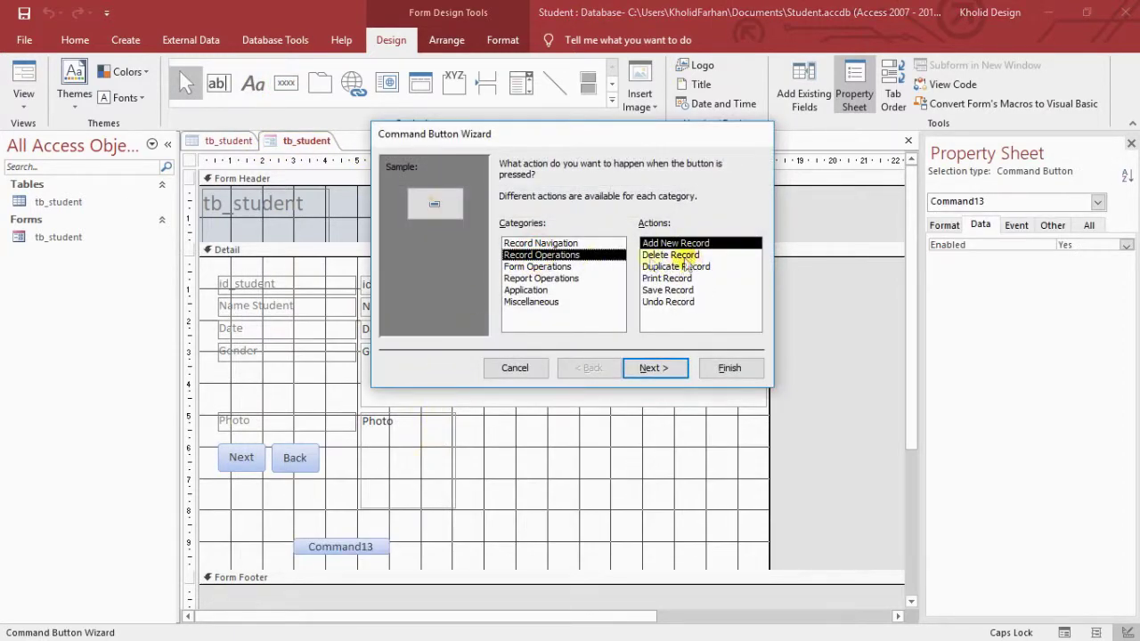
left_click(552, 243)
left_click(565, 255)
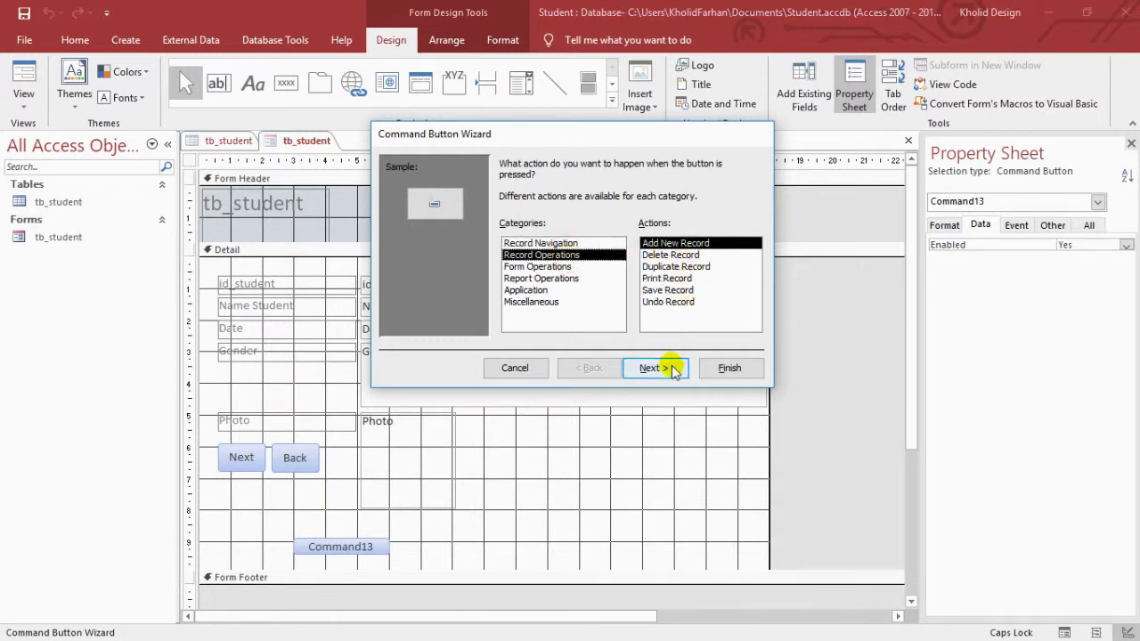
left_click(667, 278)
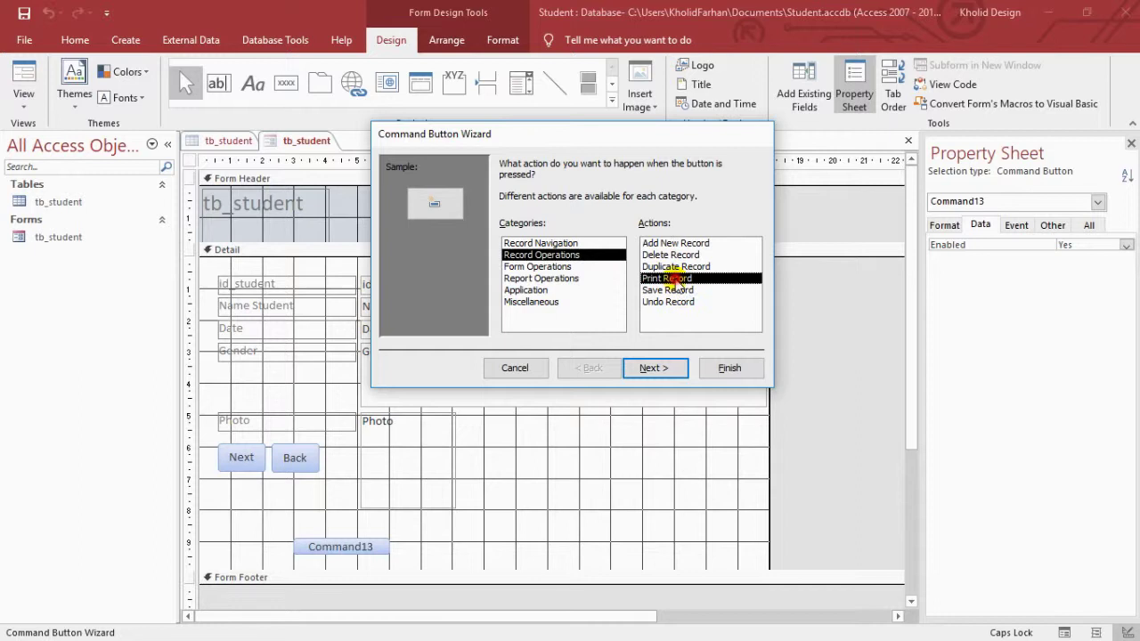
left_click(667, 290)
Give the button a text caption, name it SAVE!, and enlarge it under Next and Back.
left_click(668, 369)
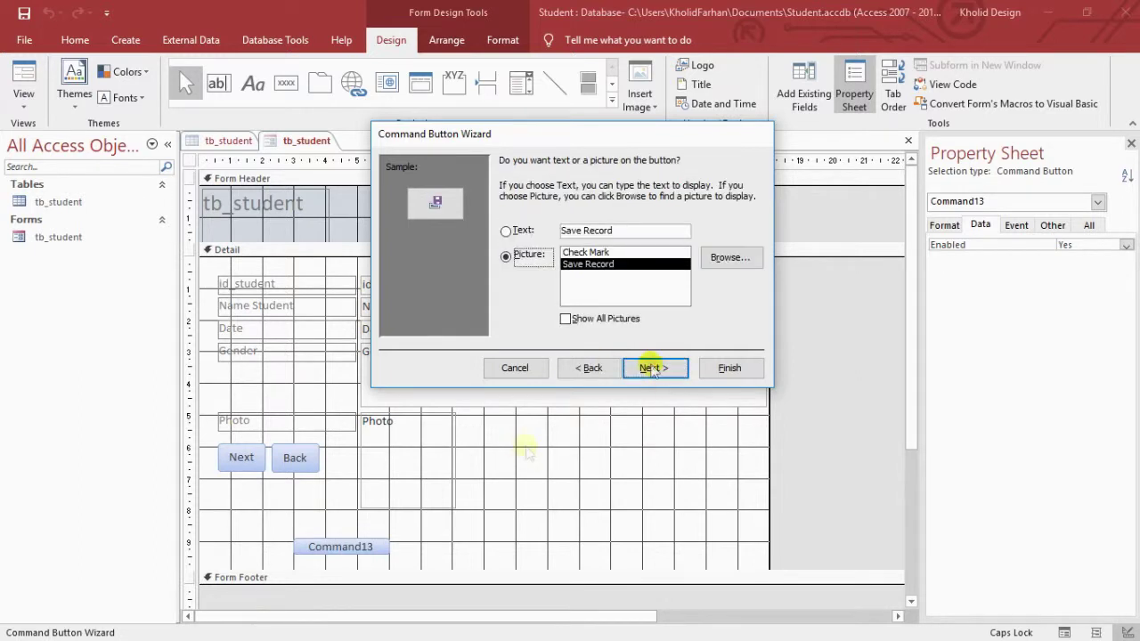
left_click(507, 231)
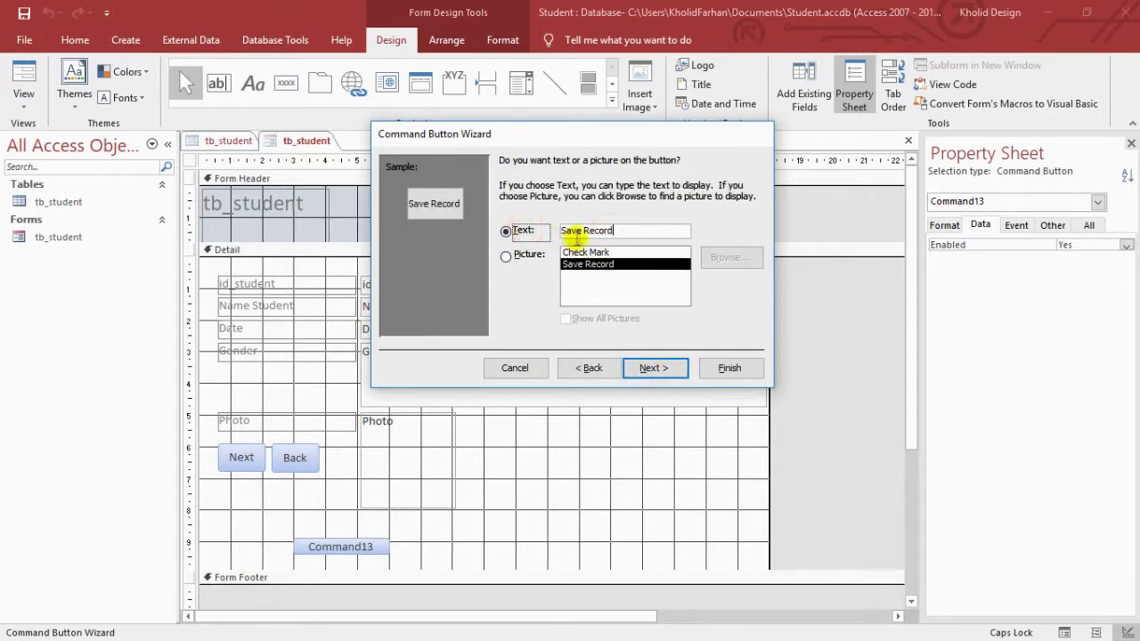
key("Return")
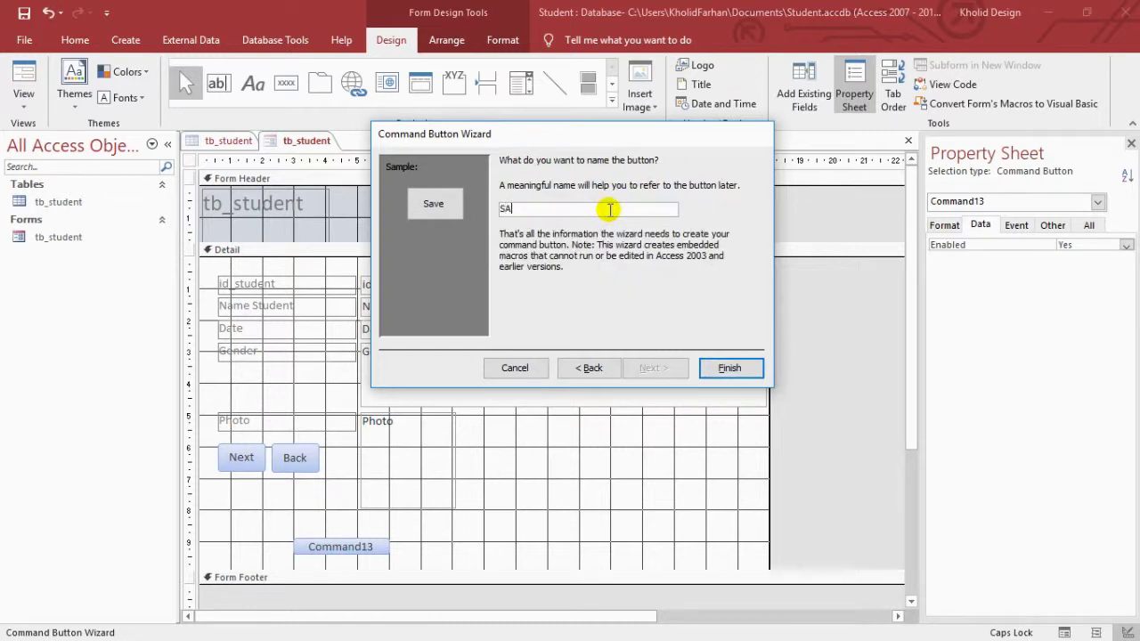
type("SAVE!")
key("Return")
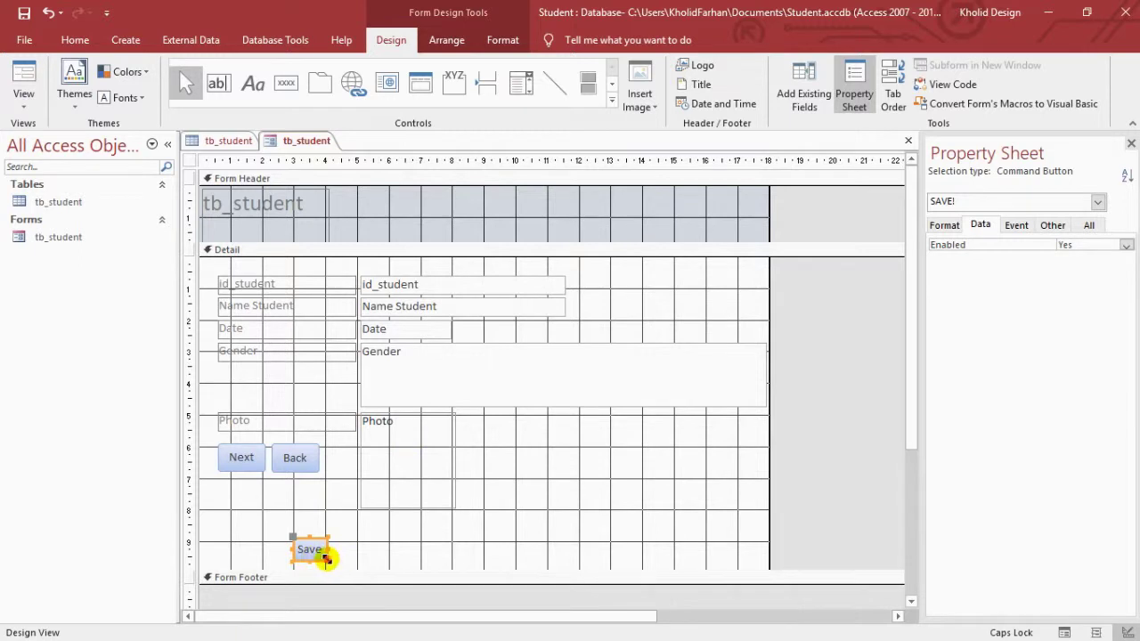
left_click_drag(326, 558, 321, 491)
left_click(318, 536)
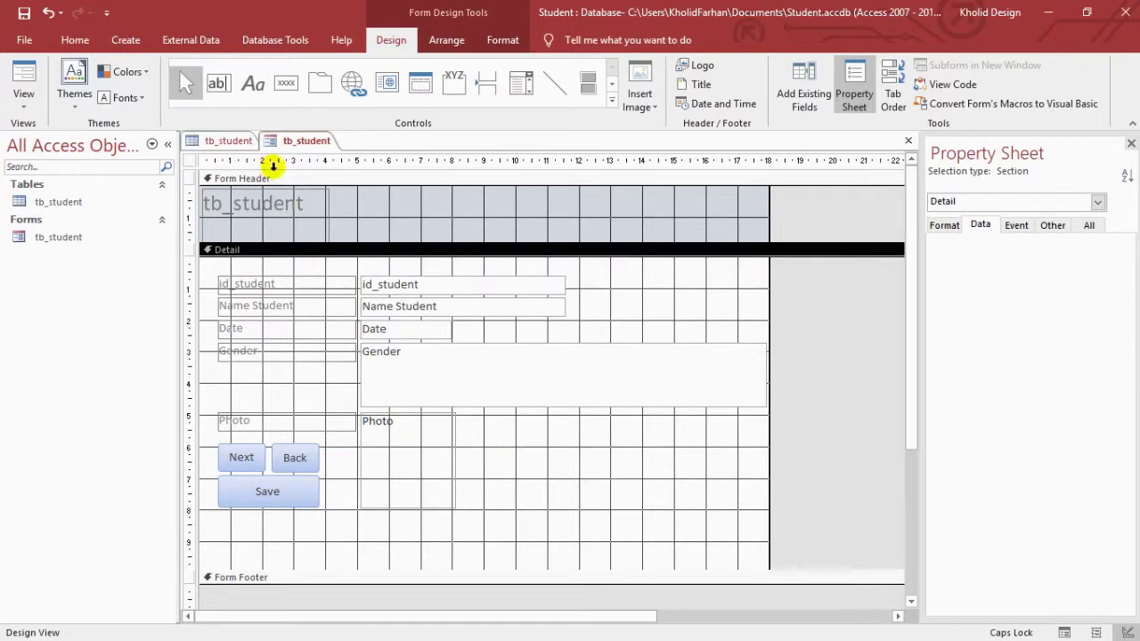
Create a Print Record button with a text caption, name it PRINT!, and enlarge it slightly.
left_click(285, 83)
left_click_drag(331, 478, 422, 494)
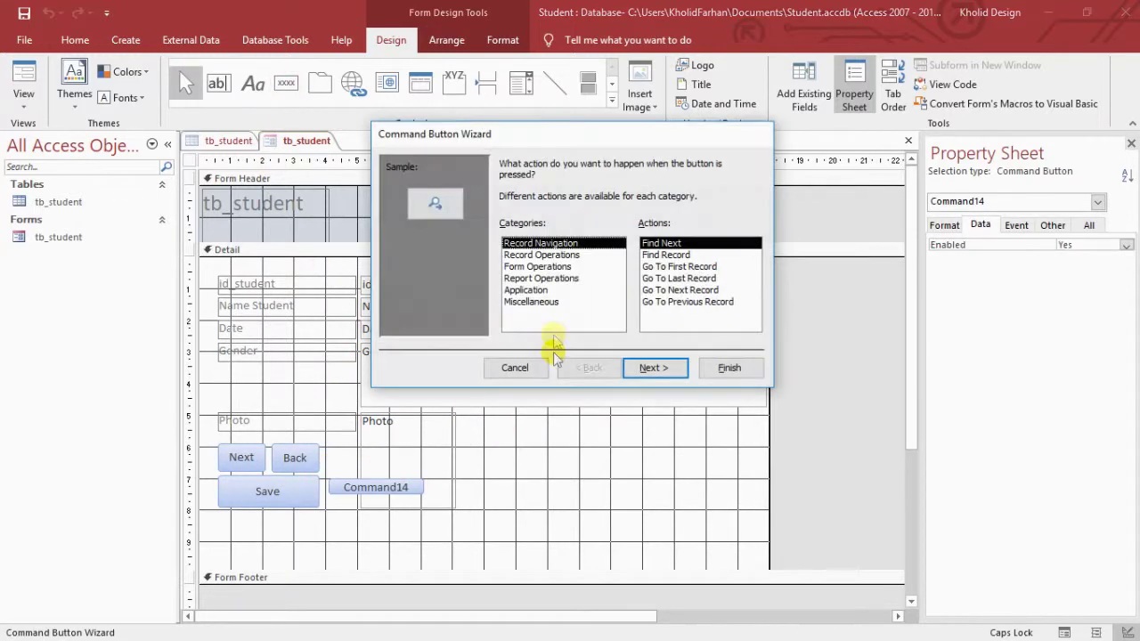
left_click(559, 254)
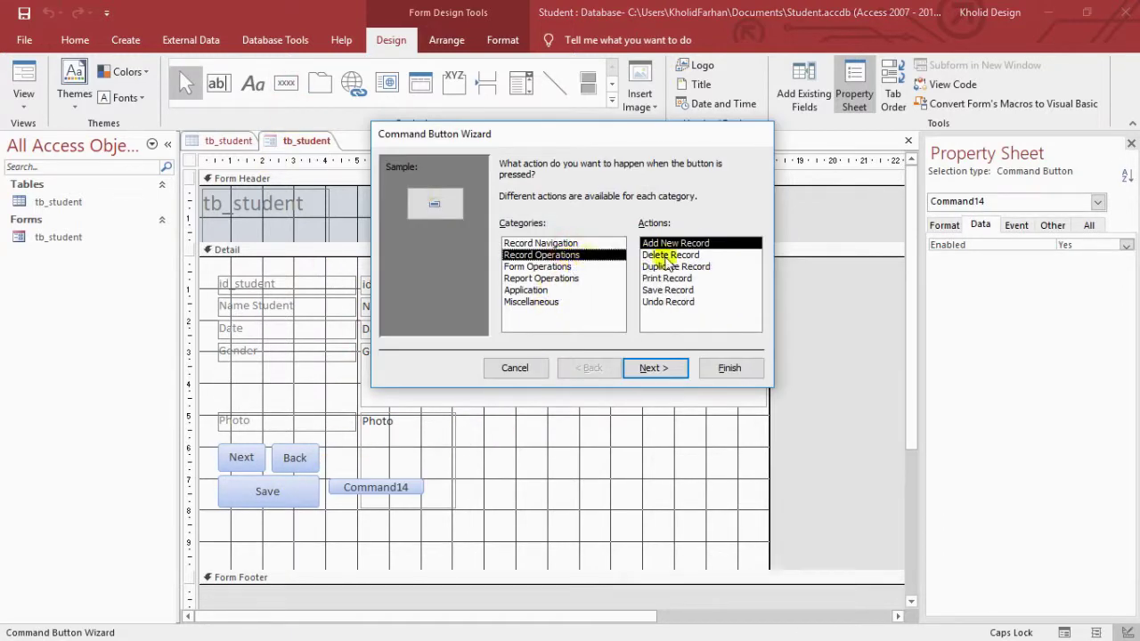
left_click(681, 279)
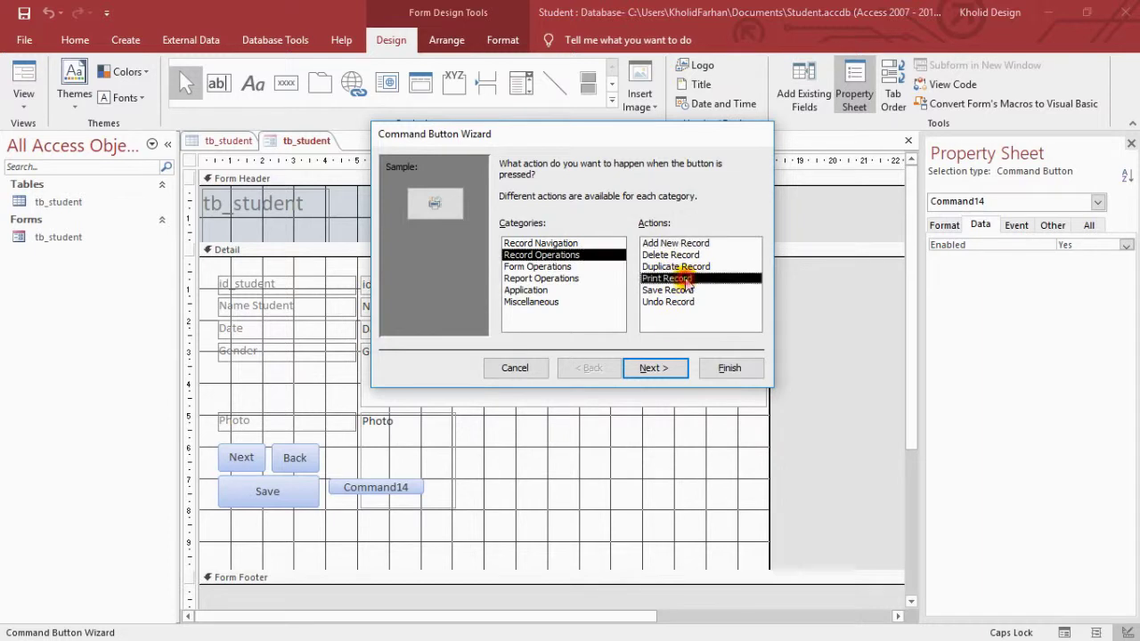
left_click(654, 367)
left_click(523, 232)
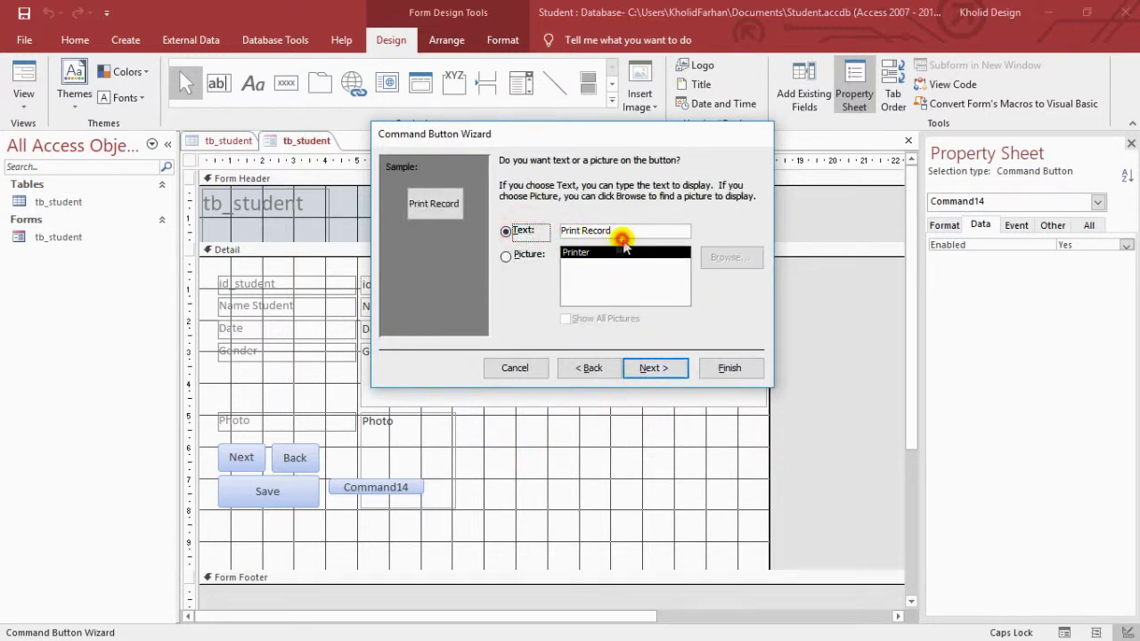
type("T")
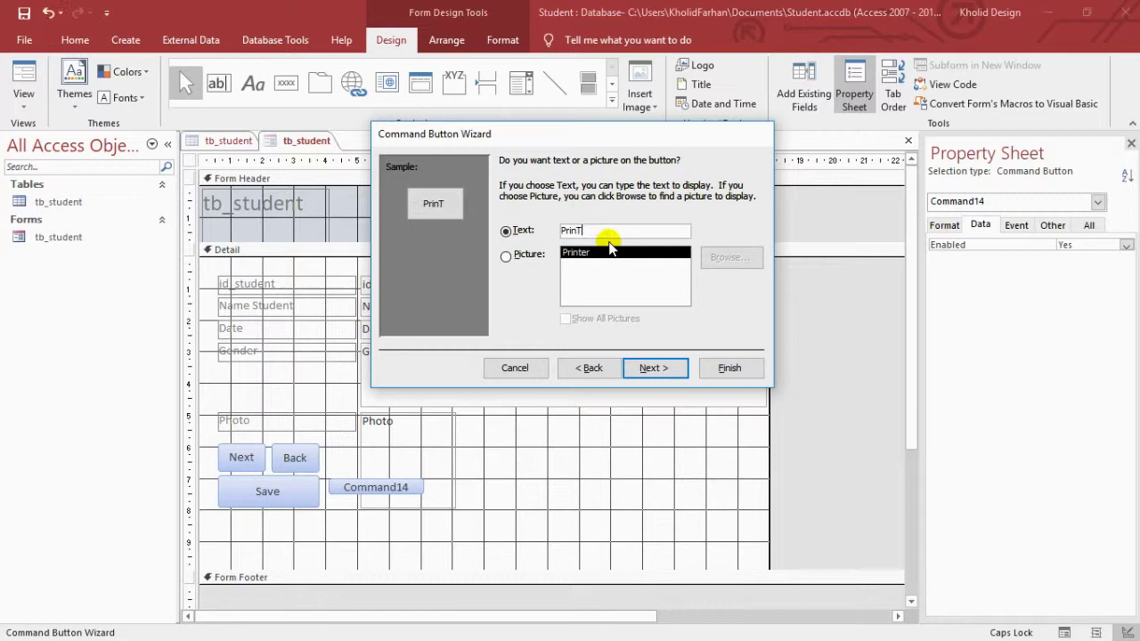
key("Return")
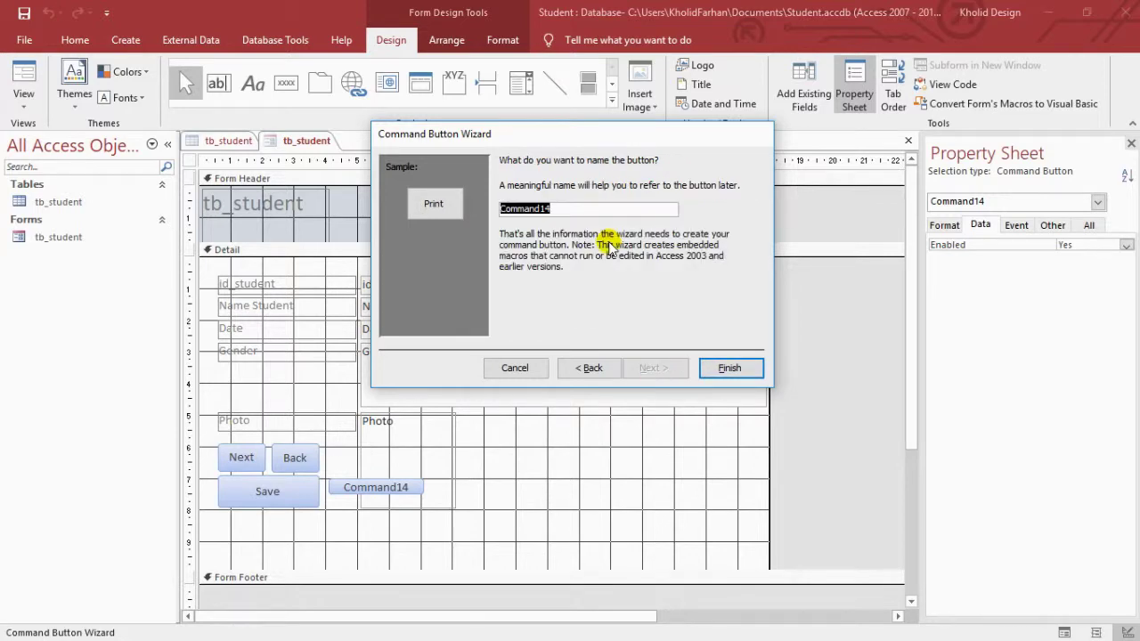
type("PRINT!")
key("Return")
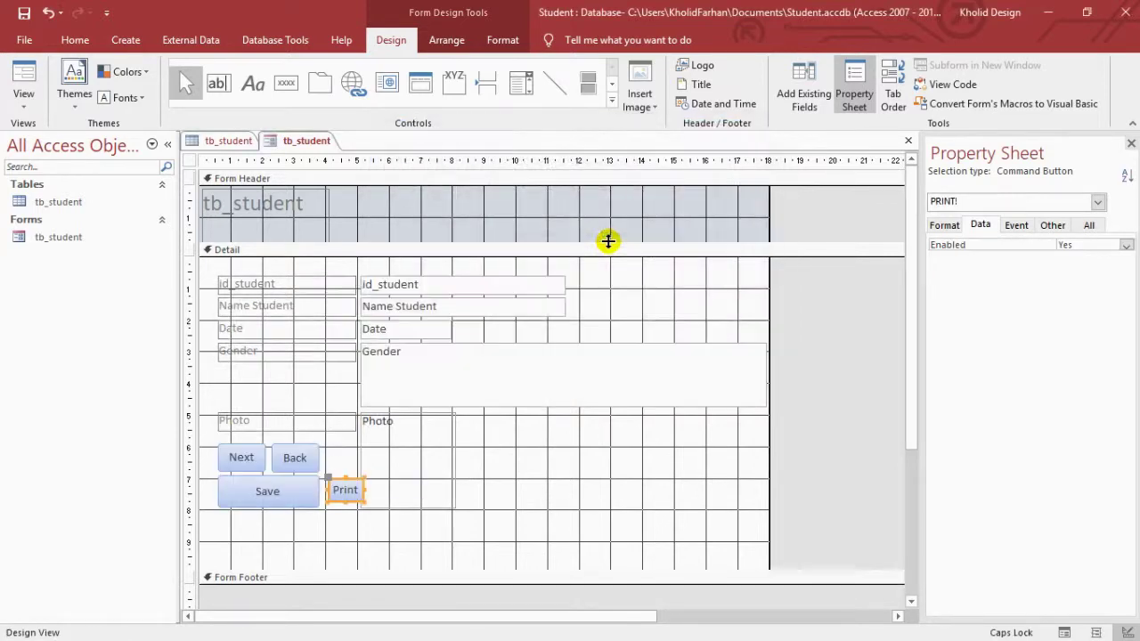
left_click_drag(366, 501, 362, 474)
Shift the Photo attachment box right and its label further left.
left_click_drag(438, 469, 466, 465)
left_click_drag(244, 412, 219, 413)
left_click(465, 440)
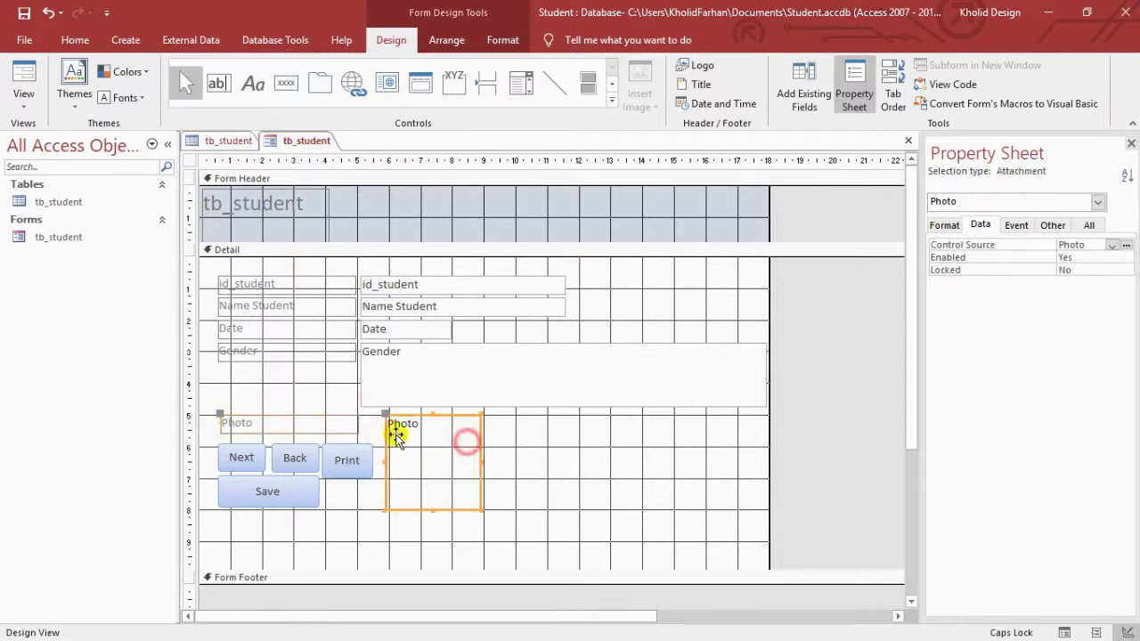
left_click_drag(394, 420, 400, 415)
Move all four buttons as a group to the right of the Photo box.
left_click_drag(371, 514, 210, 438)
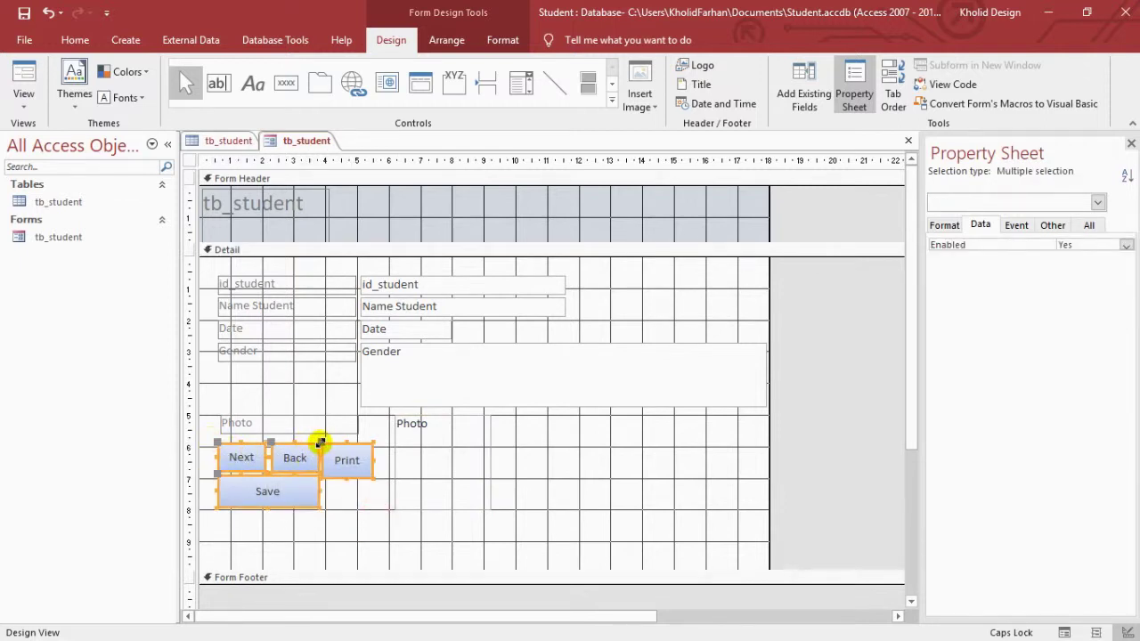
left_click(324, 443)
left_click_drag(324, 442, 581, 454)
key("ctrl+z")
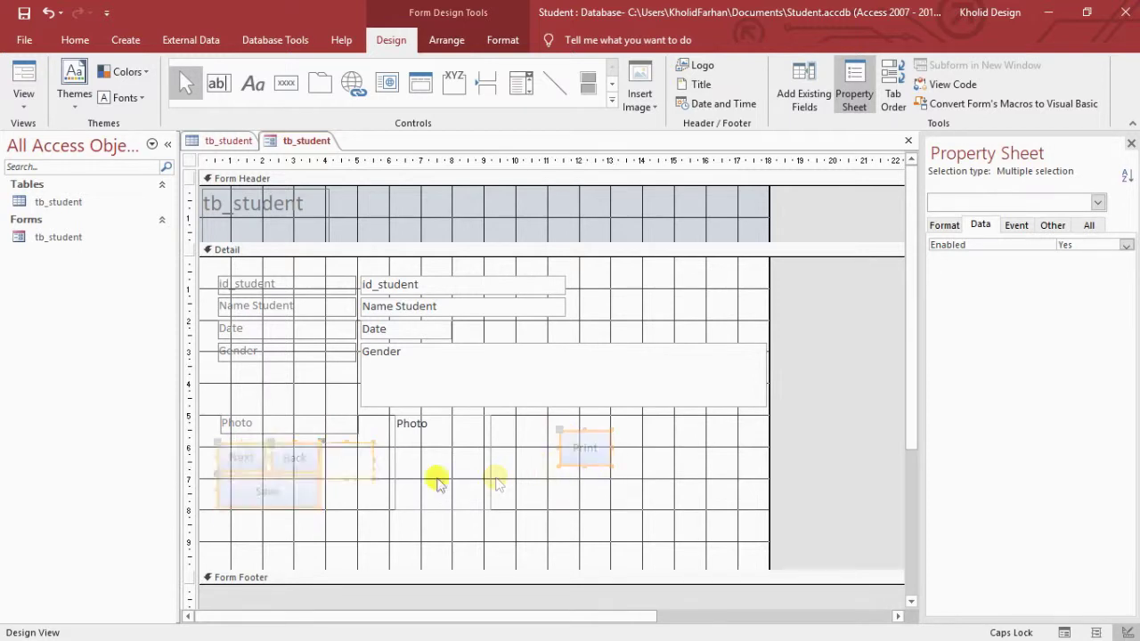
left_click_drag(294, 457, 711, 491)
left_click_drag(711, 490, 581, 438)
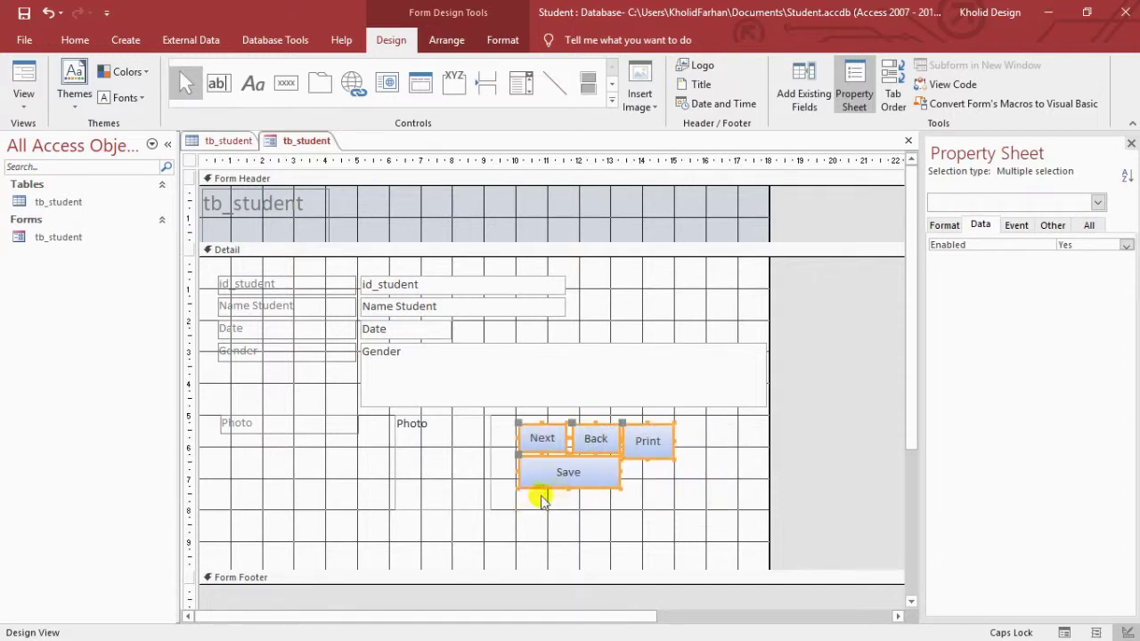
left_click(520, 541)
Swap the Back and Next buttons so Back sits left of Next.
left_click(468, 493)
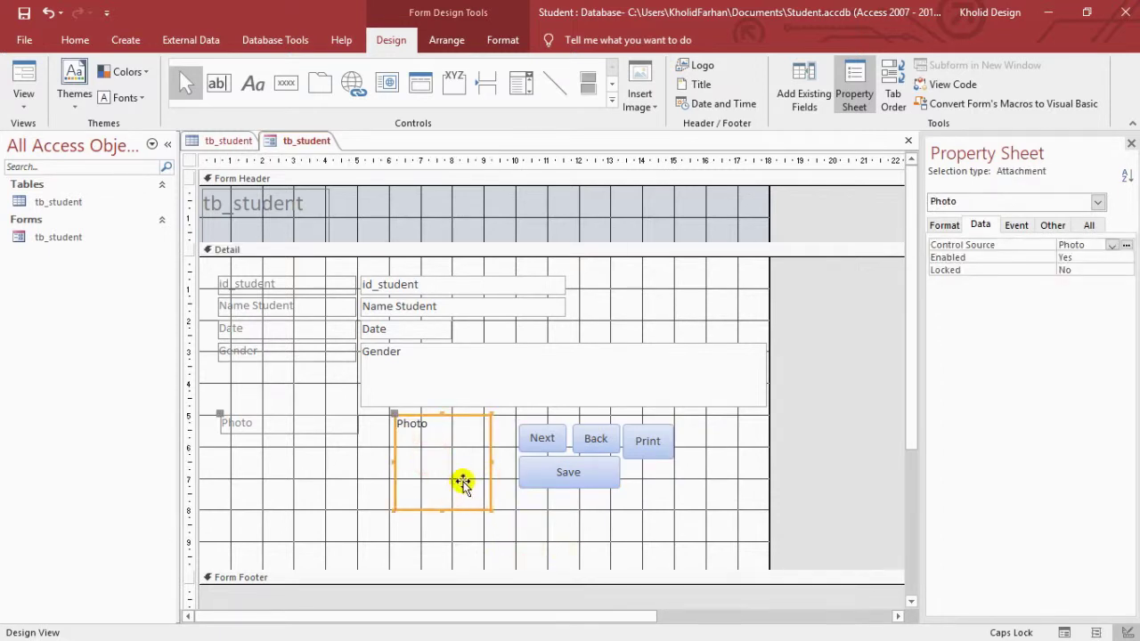
left_click(544, 512)
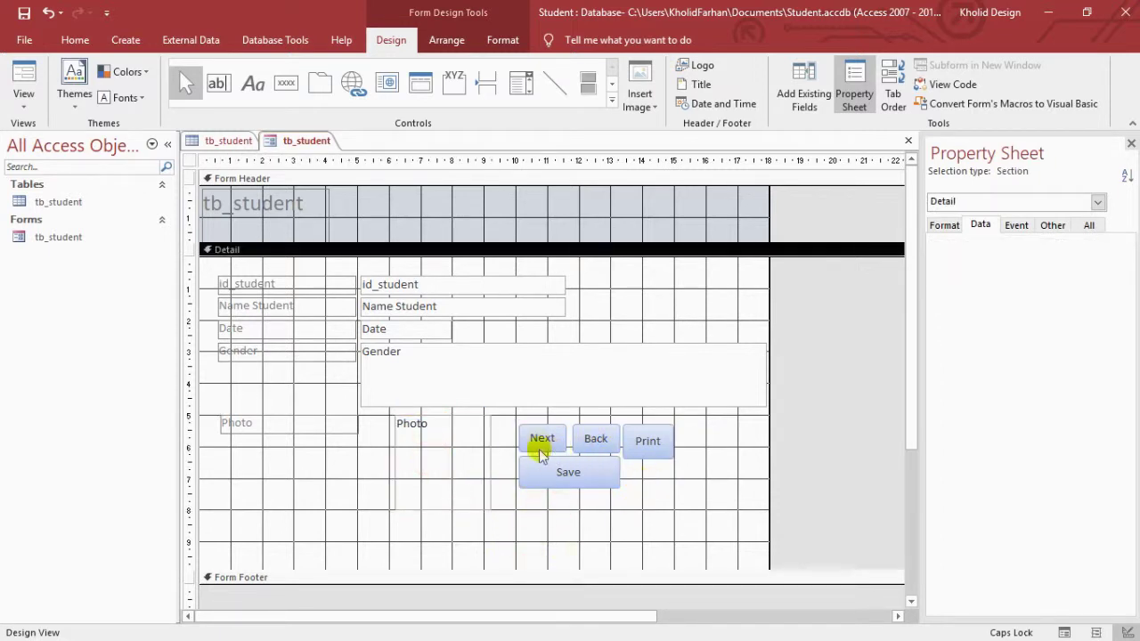
left_click(565, 439)
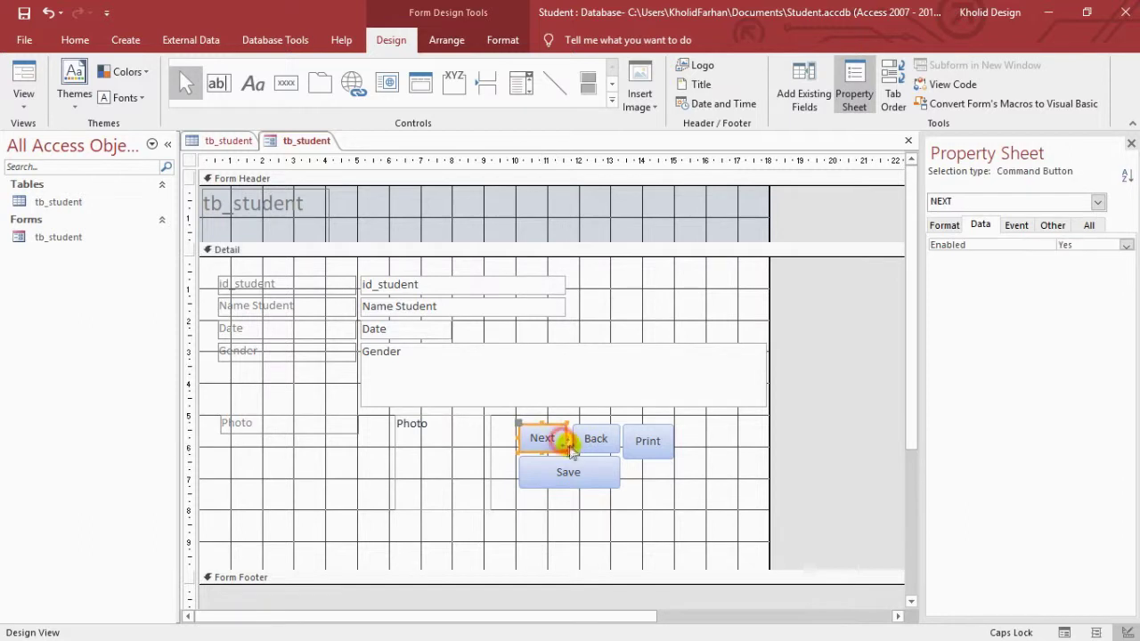
left_click_drag(599, 451, 526, 517)
left_click_drag(539, 438, 595, 438)
left_click_drag(533, 516, 547, 441)
left_click(619, 517)
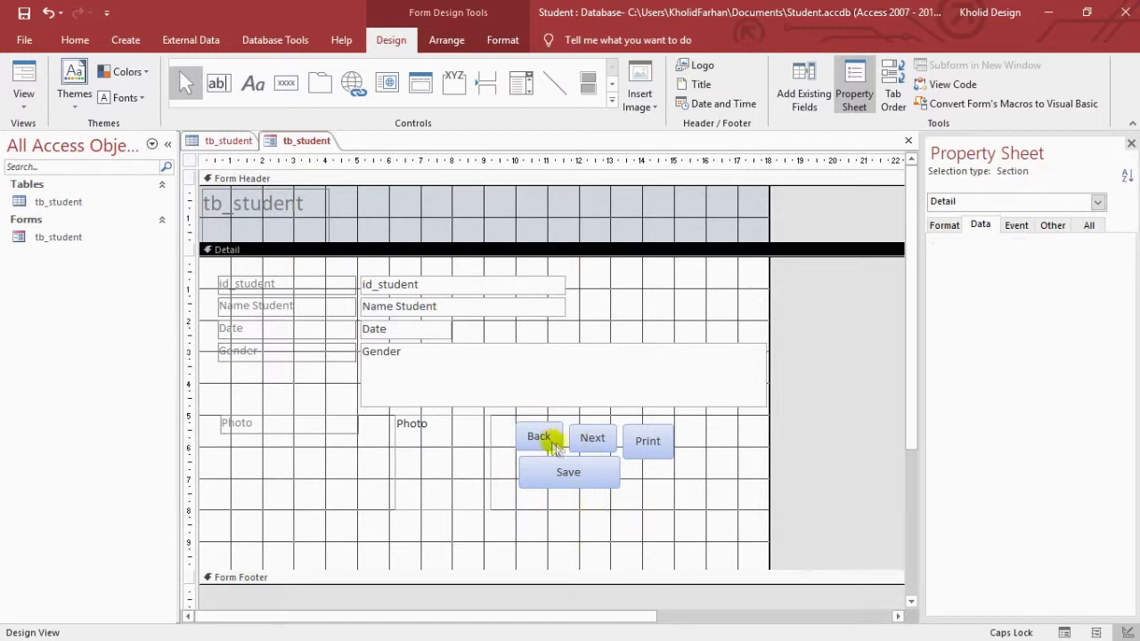
Nudge the Print button slightly lower.
left_click(579, 438)
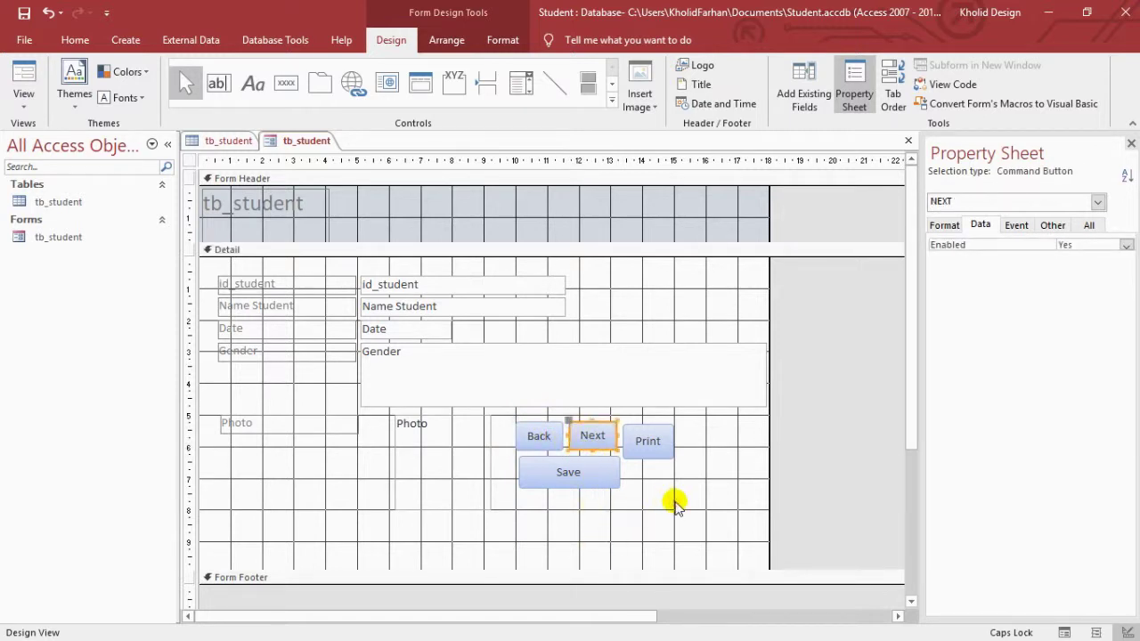
left_click(656, 514)
left_click(667, 436)
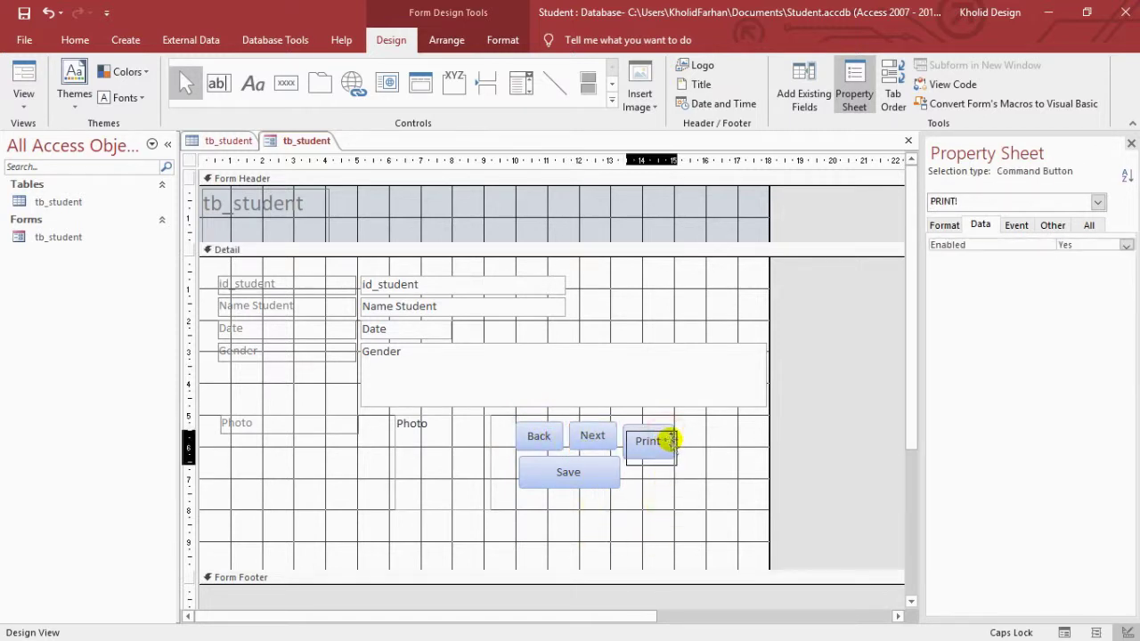
left_click_drag(670, 440, 672, 447)
left_click(690, 495)
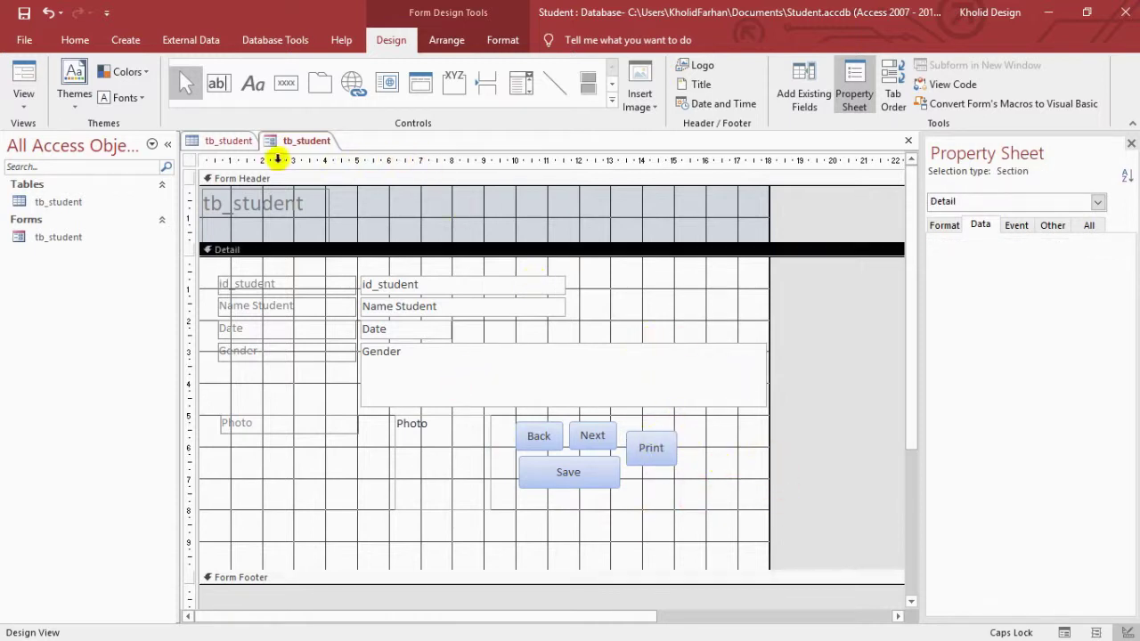
Delete the Gender text box with its label and expand the full Controls gallery.
right_click(287, 141)
left_click(301, 145)
left_click(389, 375)
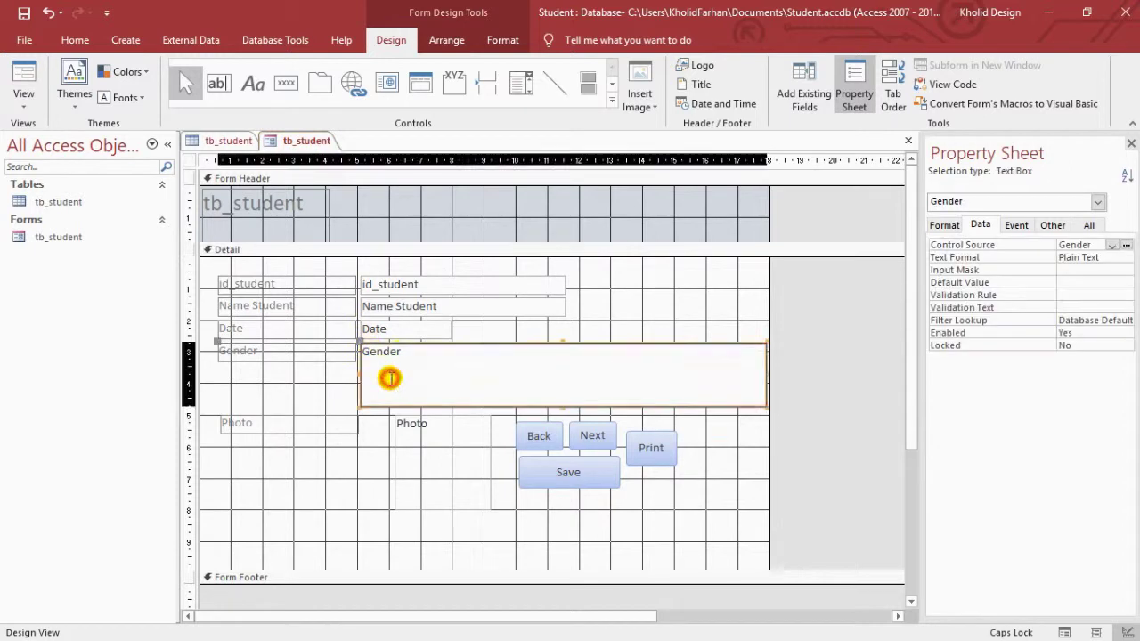
left_click(1111, 244)
left_click(1113, 244)
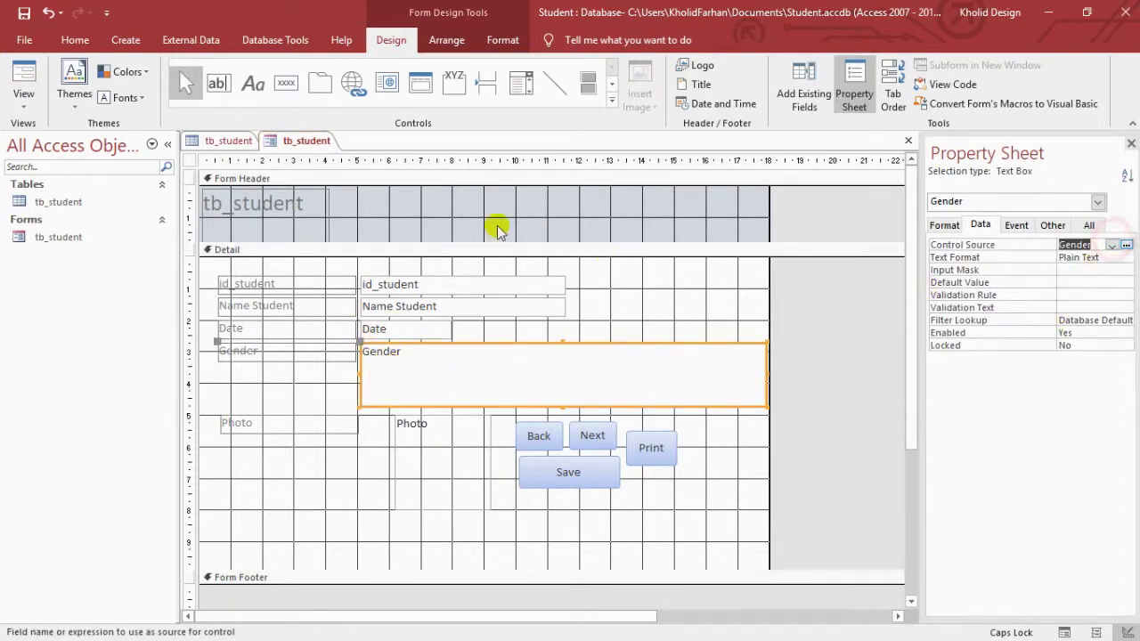
right_click(524, 356)
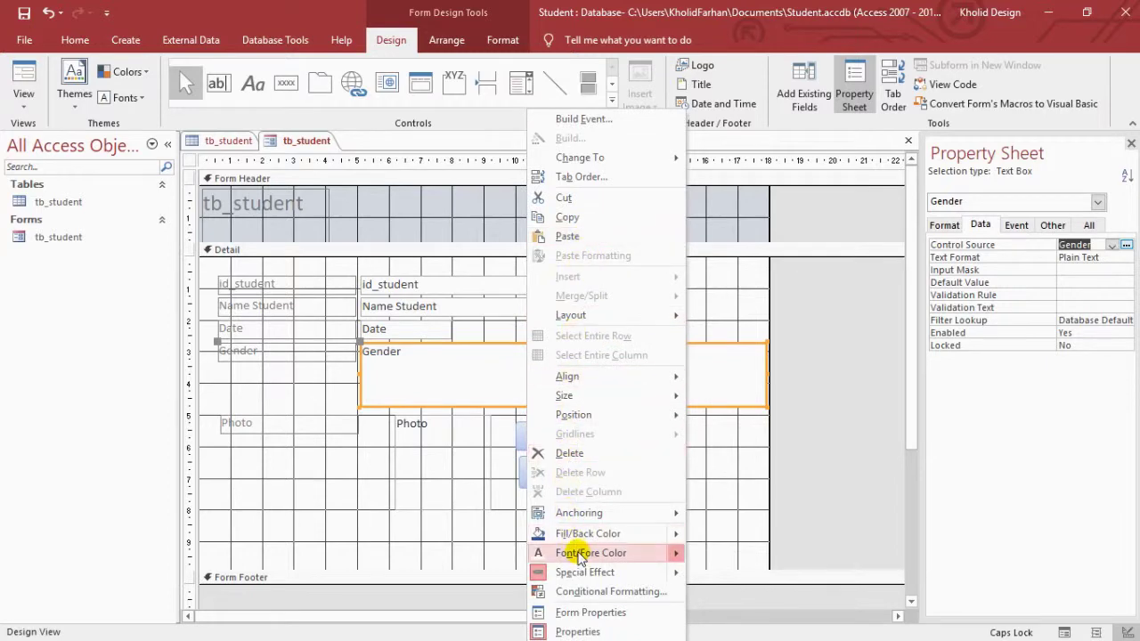
left_click(561, 453)
left_click(431, 385)
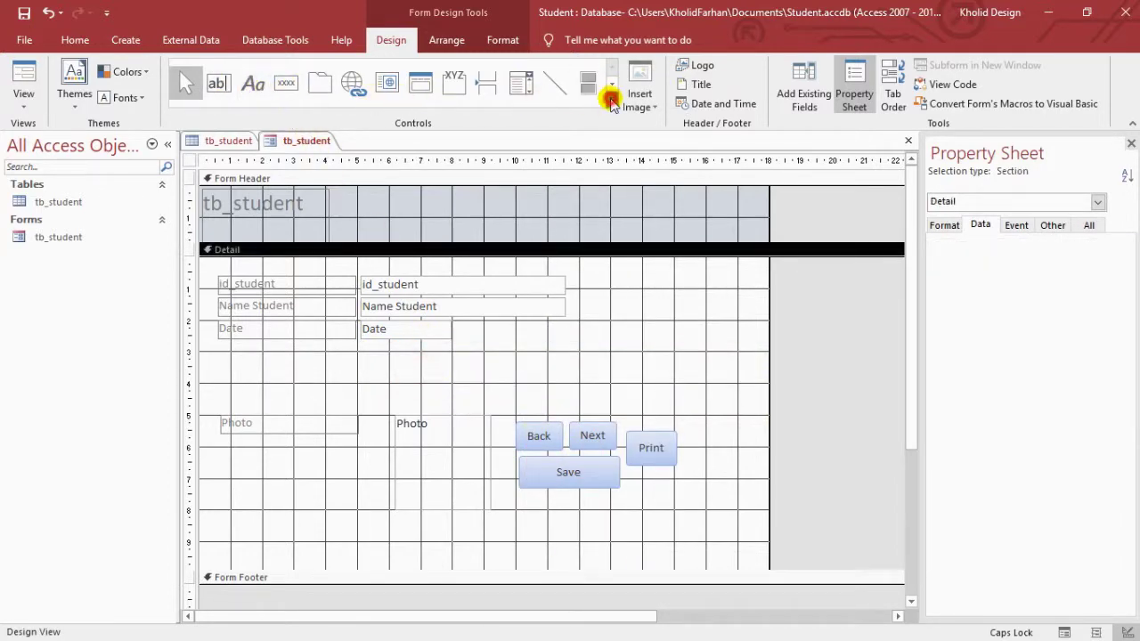
left_click(611, 102)
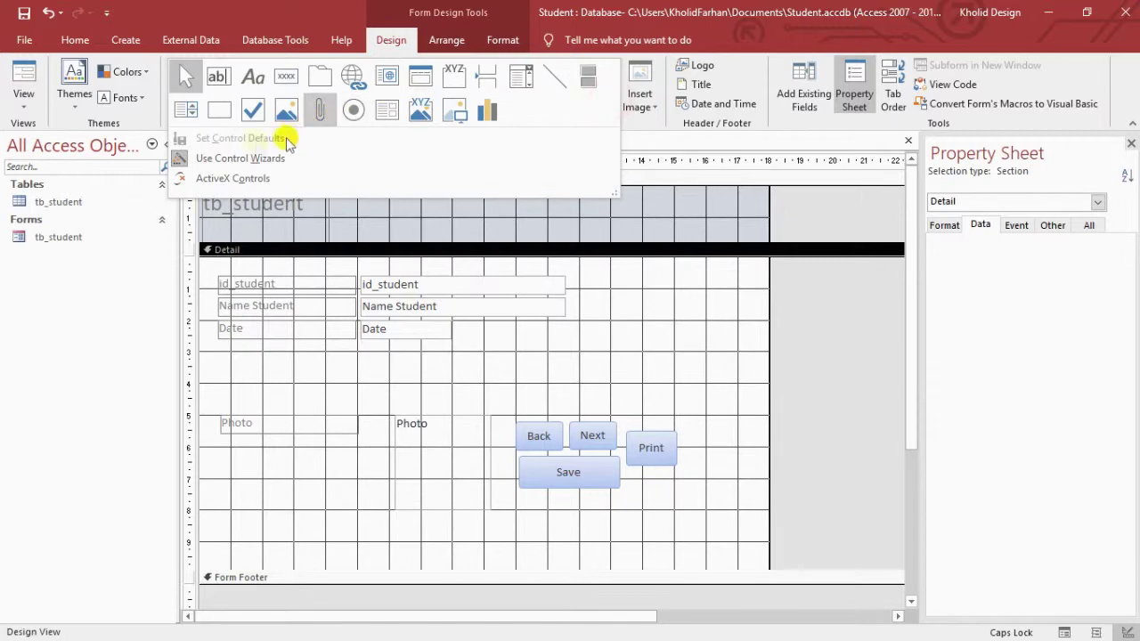
Draw a list box in the former Gender gap with typed values Girls and Man.
left_click(199, 103)
left_click_drag(254, 366, 305, 399)
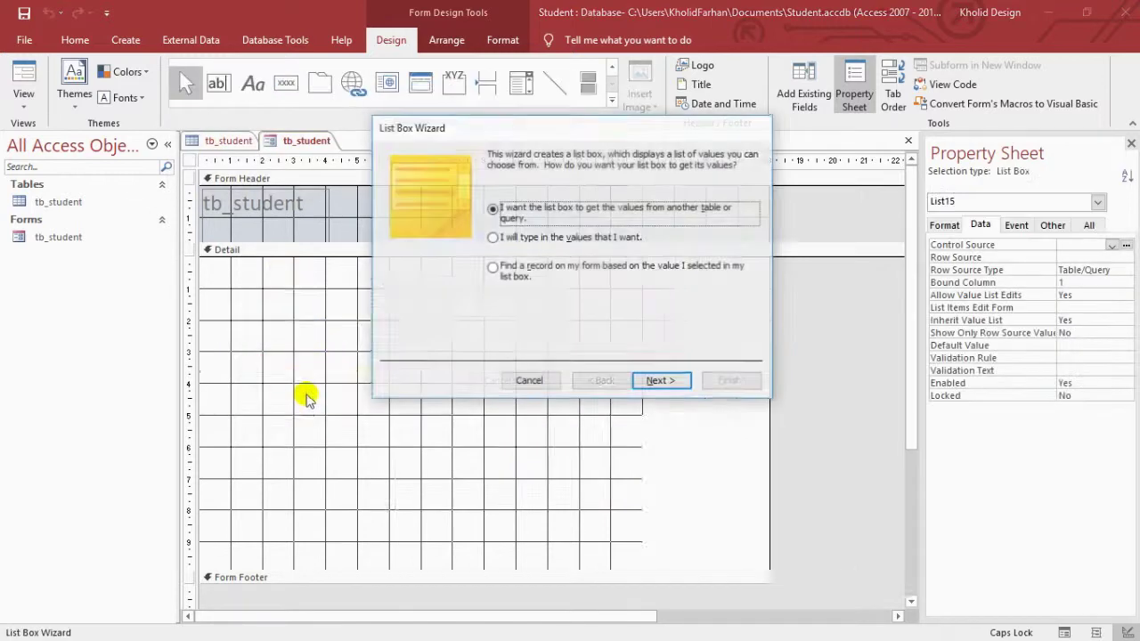
left_click(569, 237)
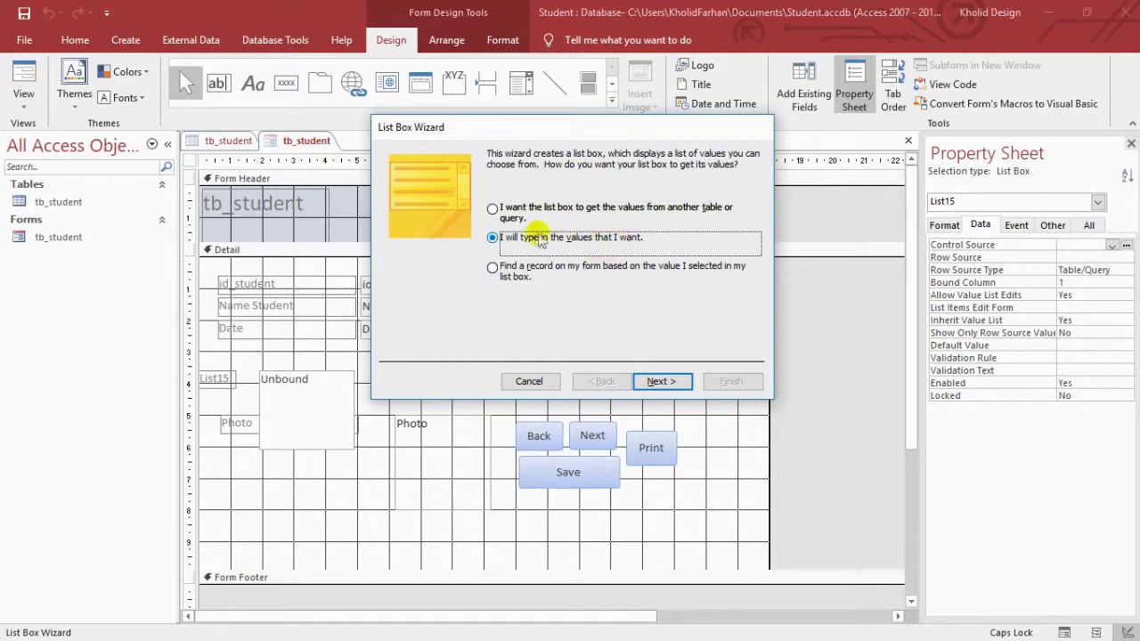
left_click(659, 381)
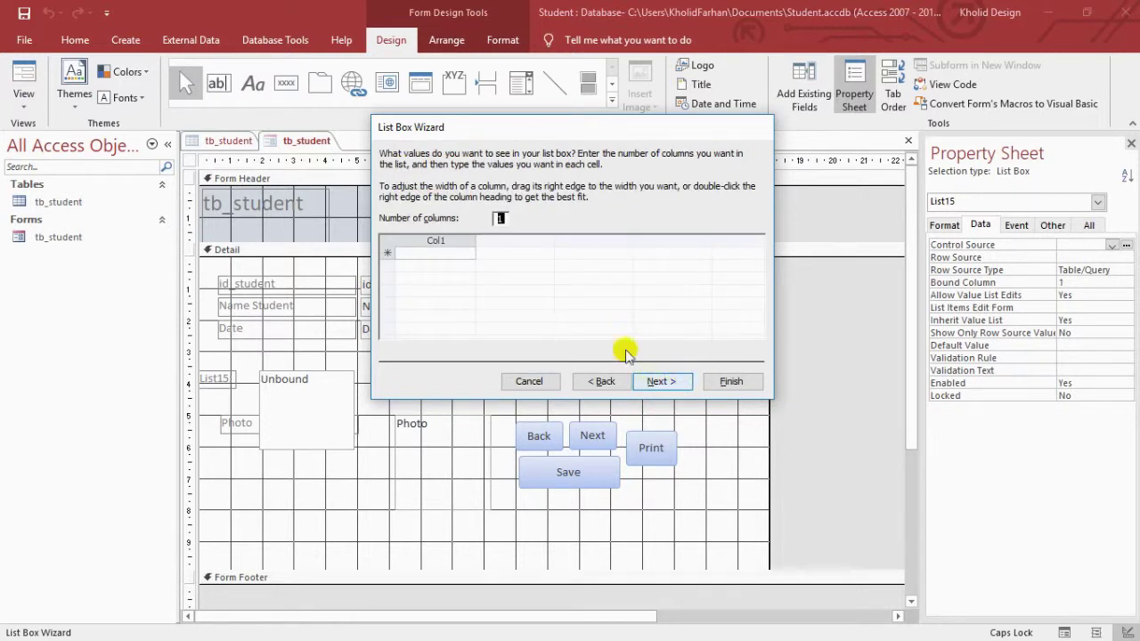
type("gIR")
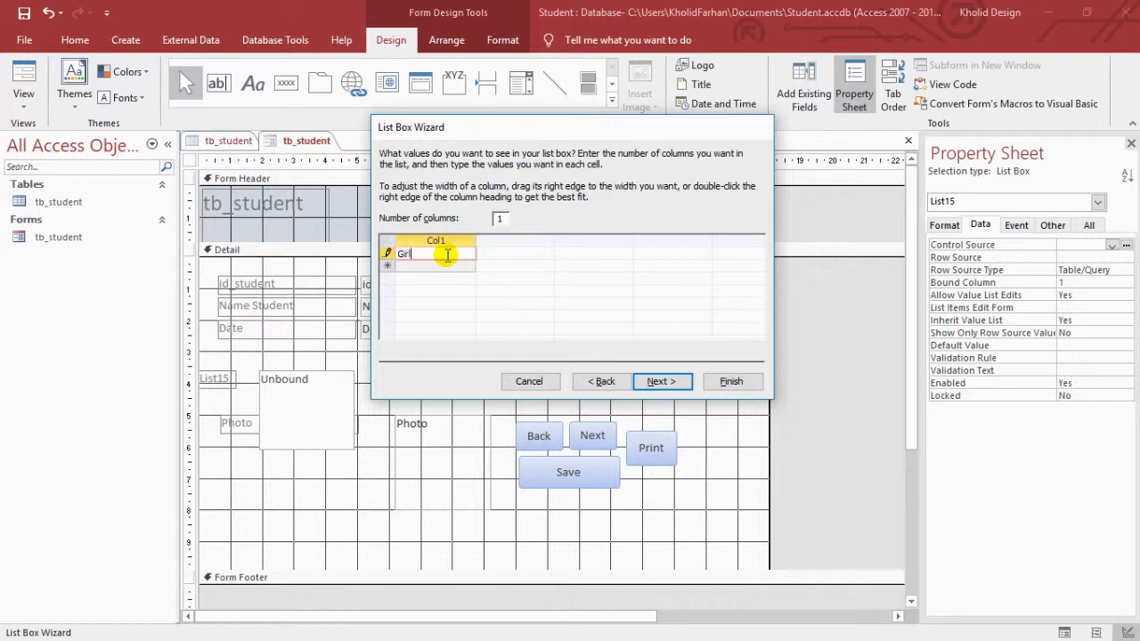
key("Return")
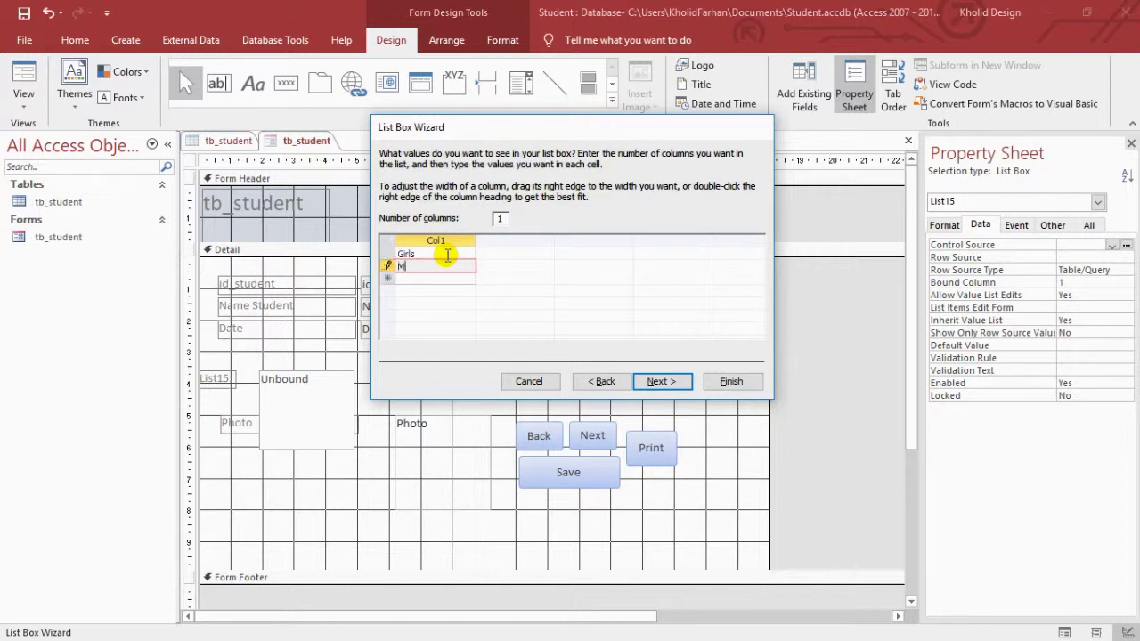
type("Man")
key("alt+n")
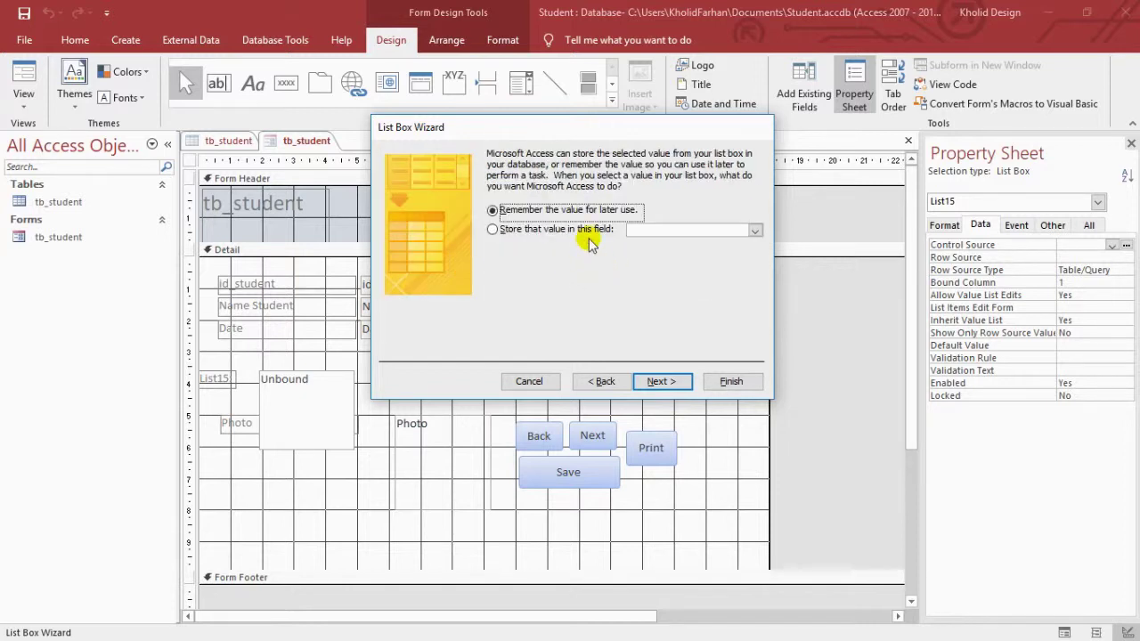
Choose to store the value in a field, browsing the field list without picking one.
left_click(592, 232)
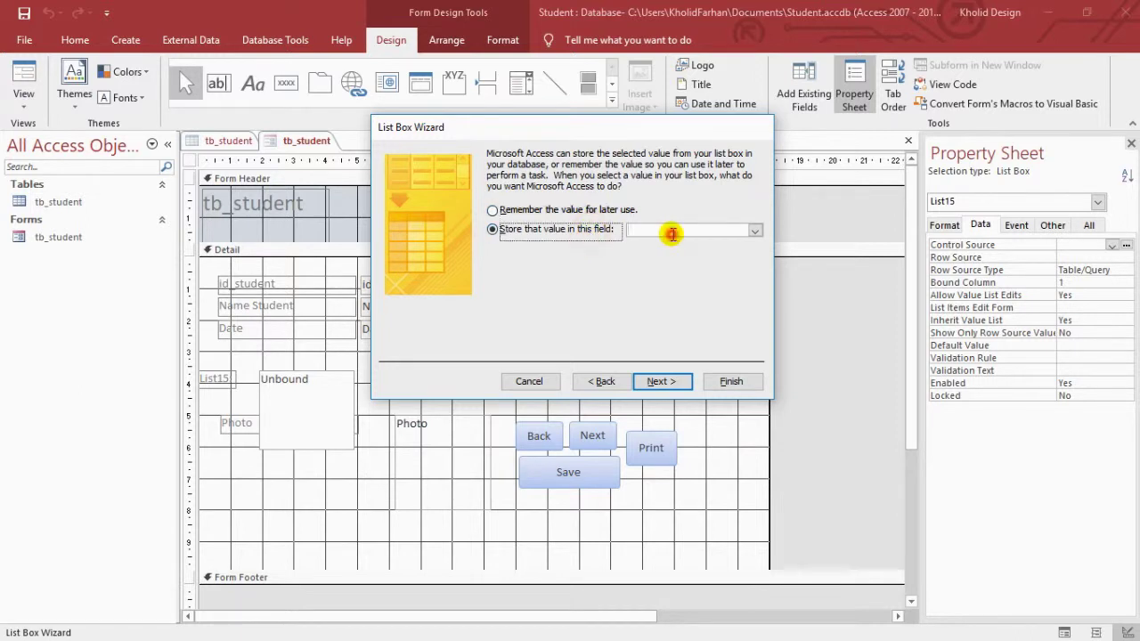
left_click(754, 231)
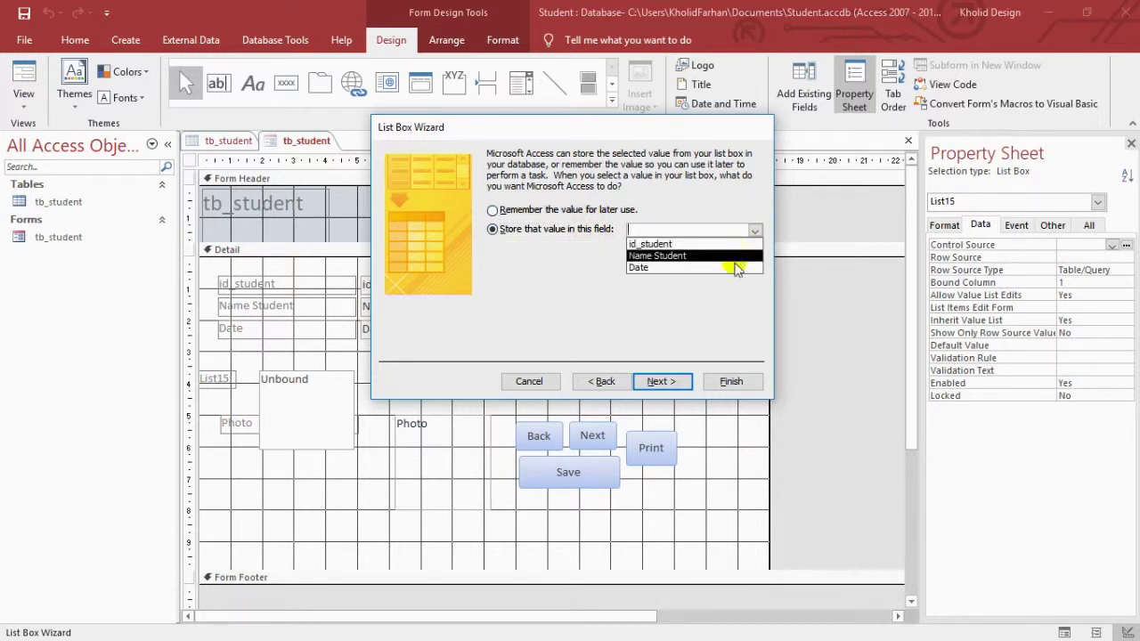
left_click(717, 301)
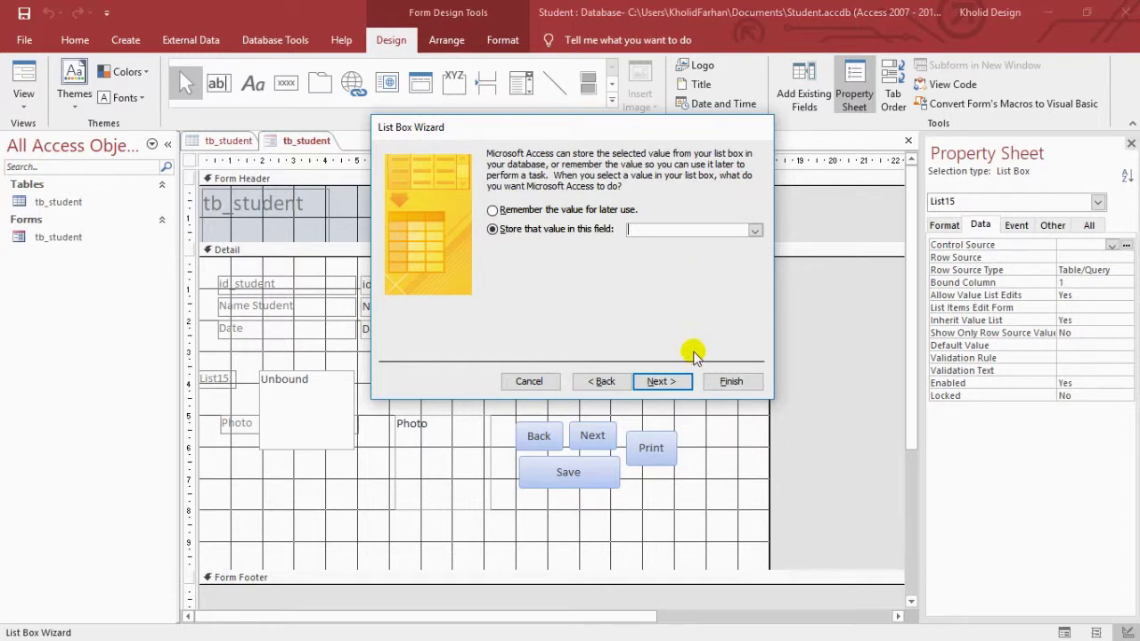
left_click(753, 231)
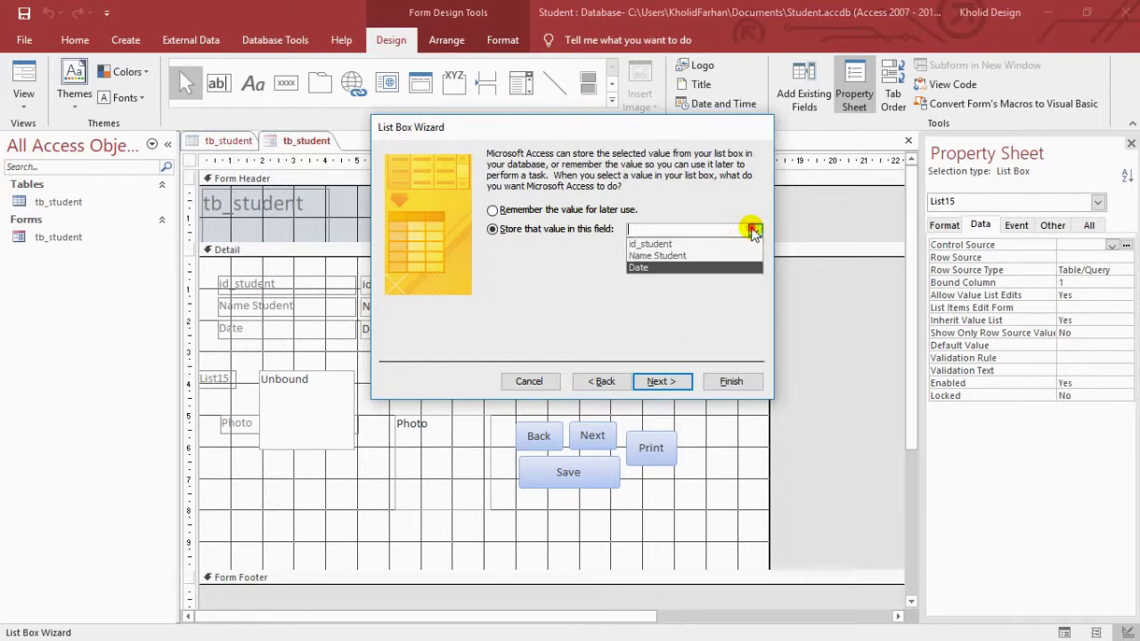
left_click(753, 231)
Cancel the list box wizard and delete the unbound list box with its label.
left_click(529, 381)
left_click(435, 389)
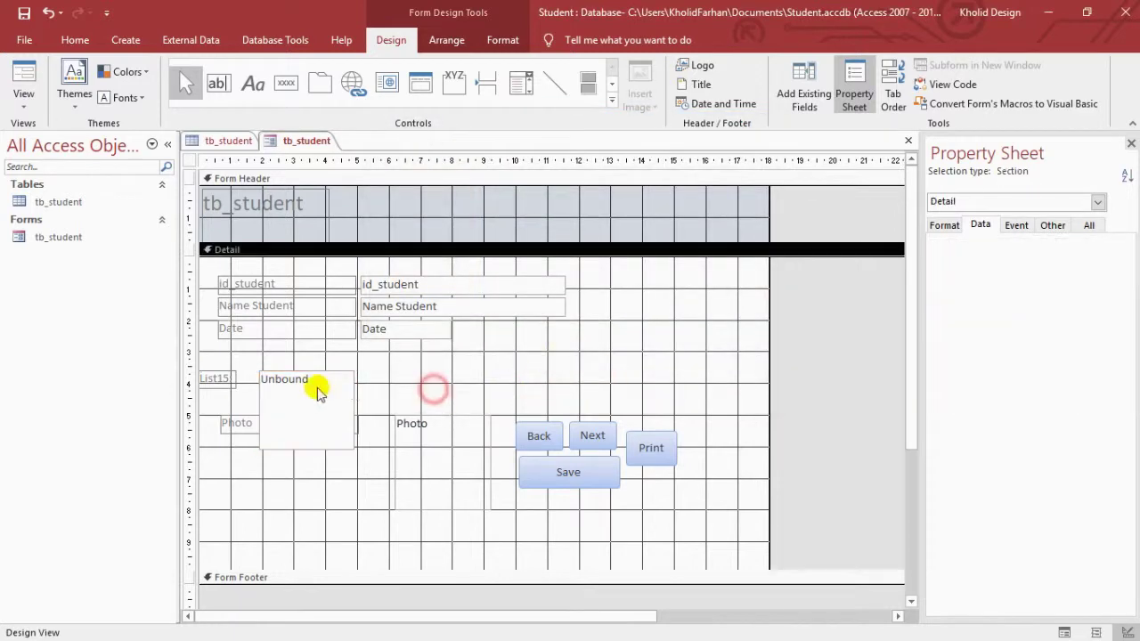
left_click(314, 394)
key("Delete")
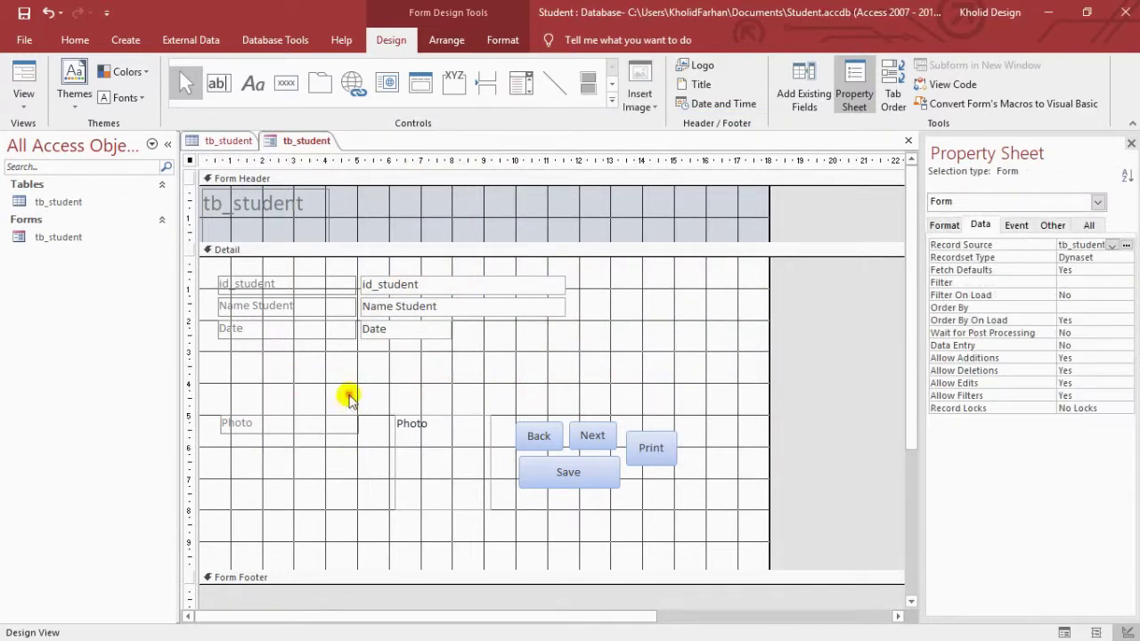
left_click(349, 398)
Add a 'Gender' label below the Date field.
left_click(253, 83)
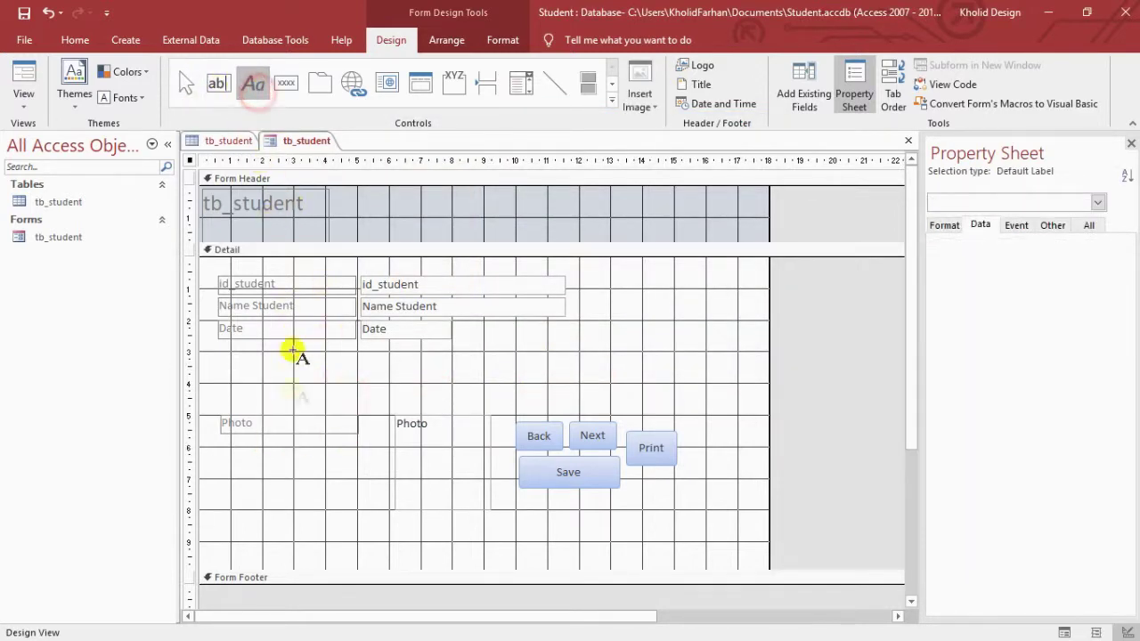
left_click(256, 378)
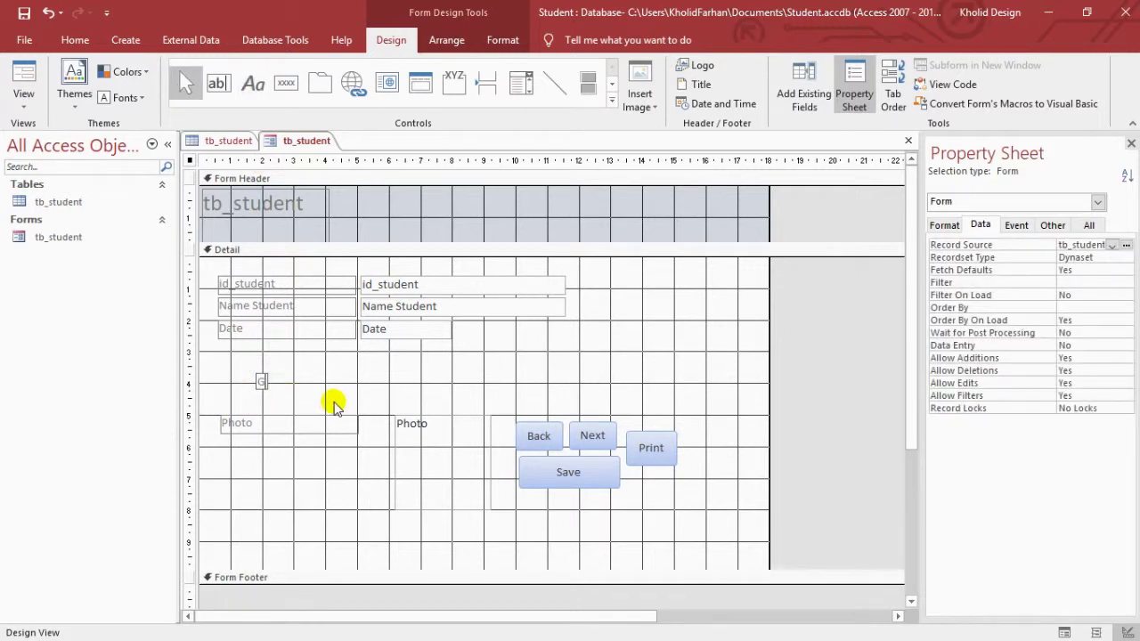
type("Gender")
key("Return")
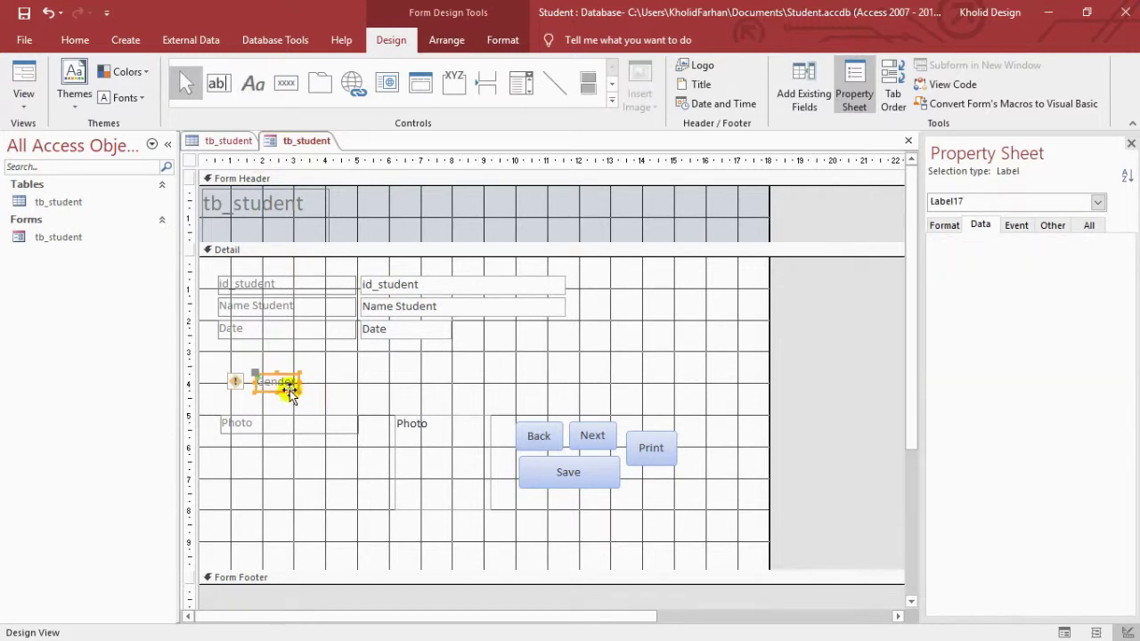
left_click_drag(294, 388, 255, 392)
left_click(303, 392)
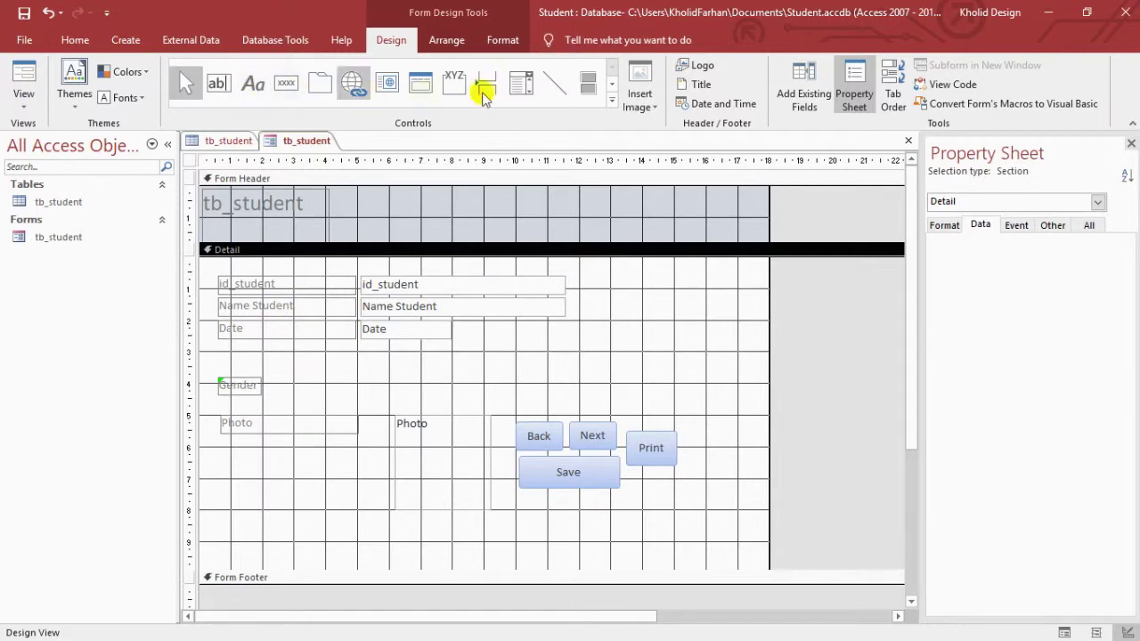
Place a list box beside the Gender label with typed values Girls and Man.
left_click(612, 82)
left_click(192, 86)
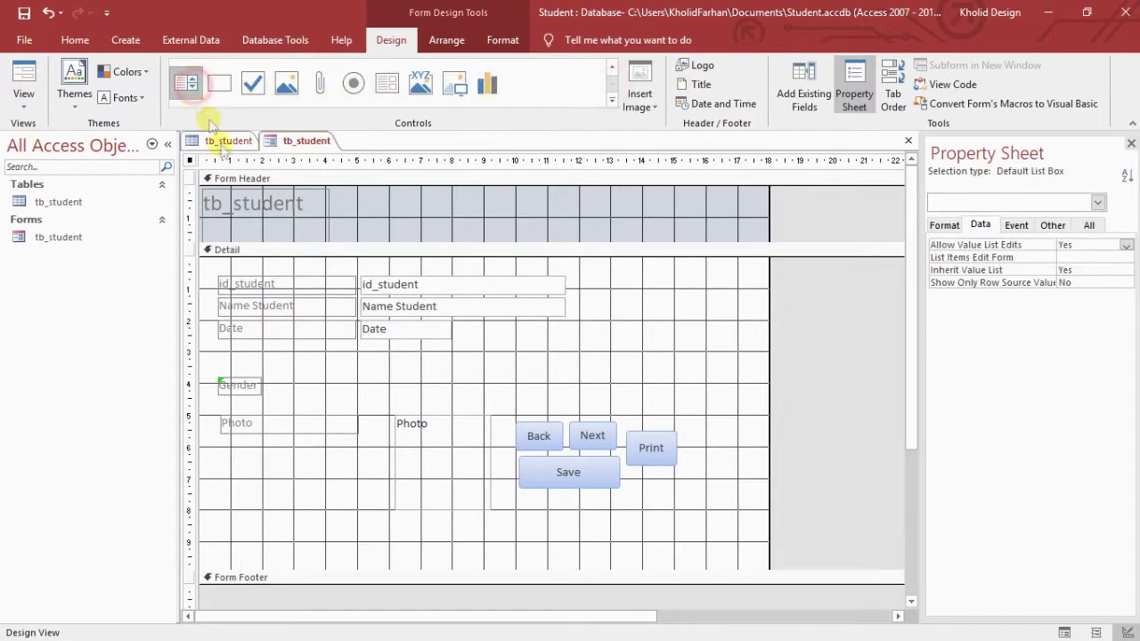
left_click(367, 392)
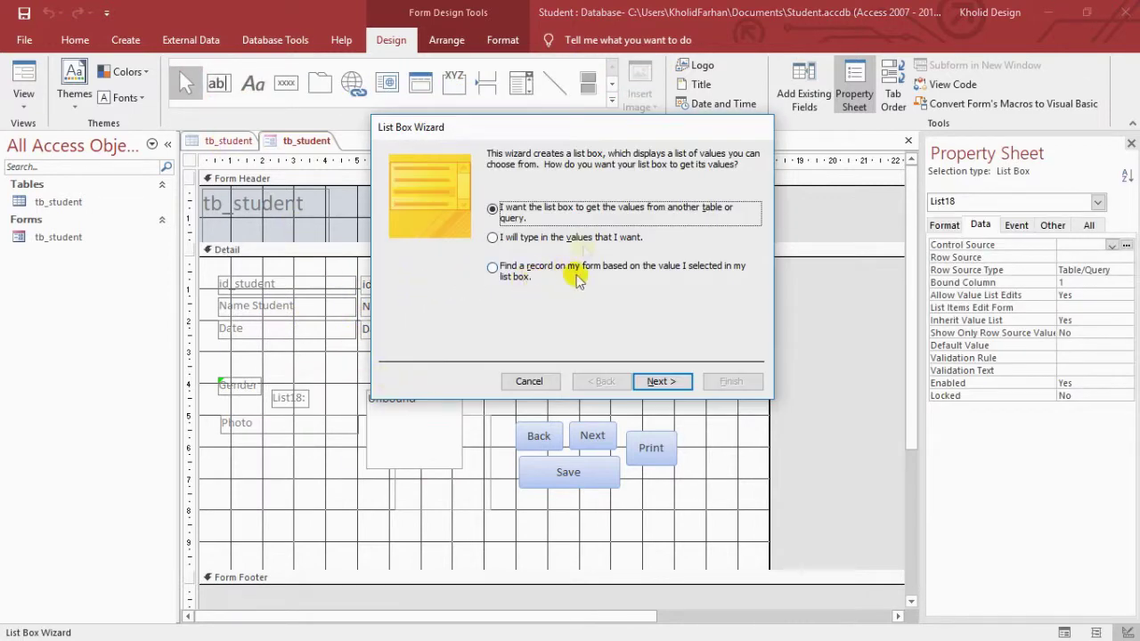
left_click(578, 237)
left_click(661, 381)
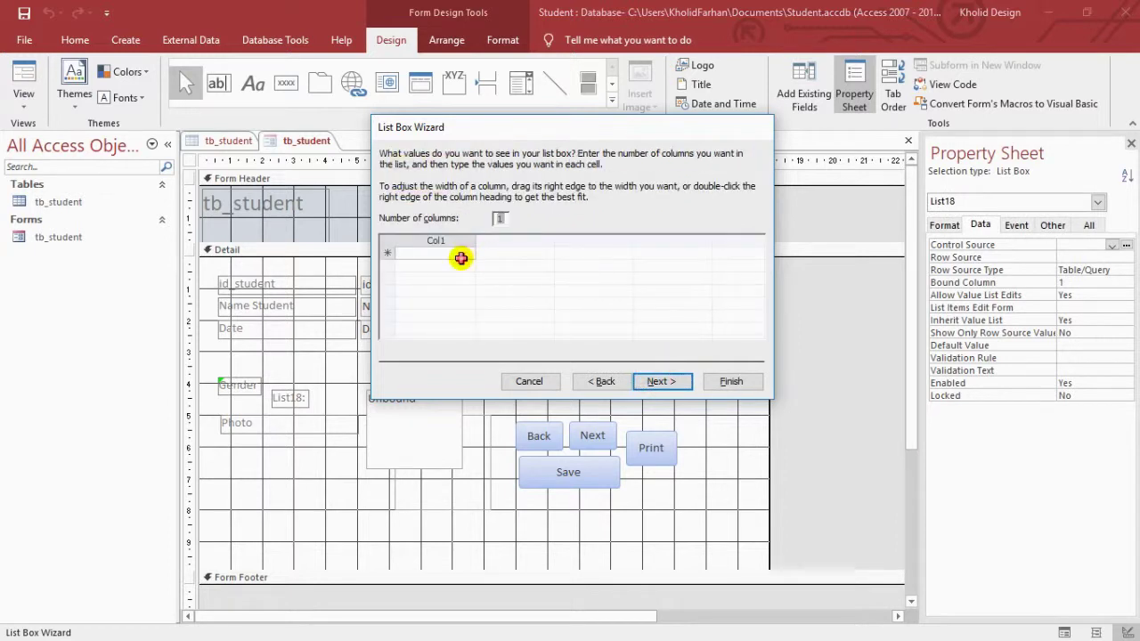
left_click(460, 257)
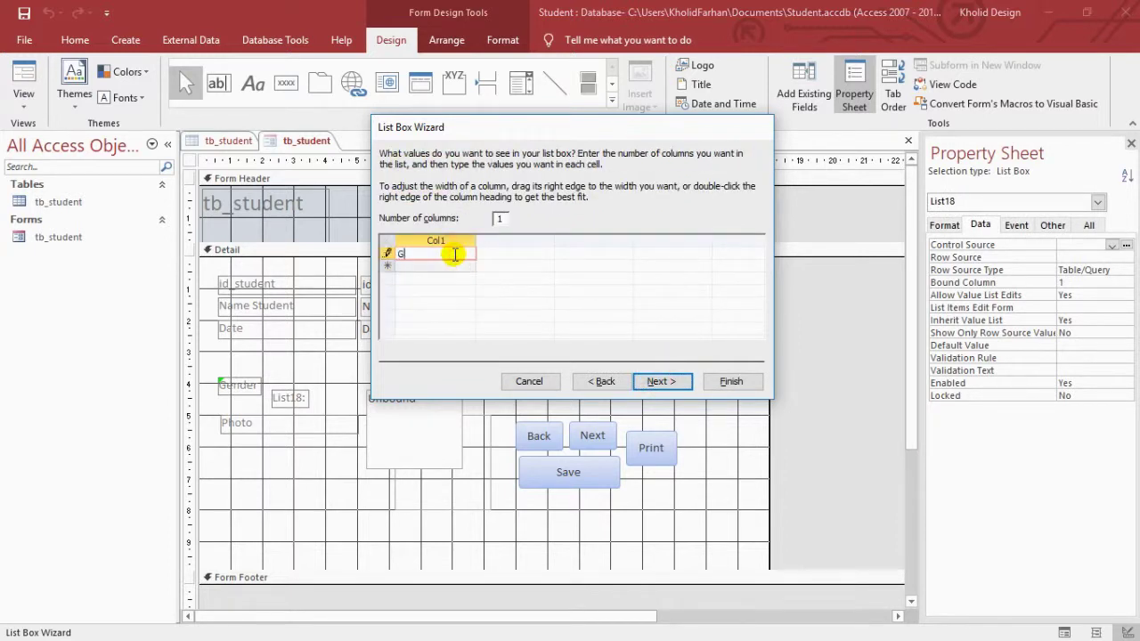
key("Return")
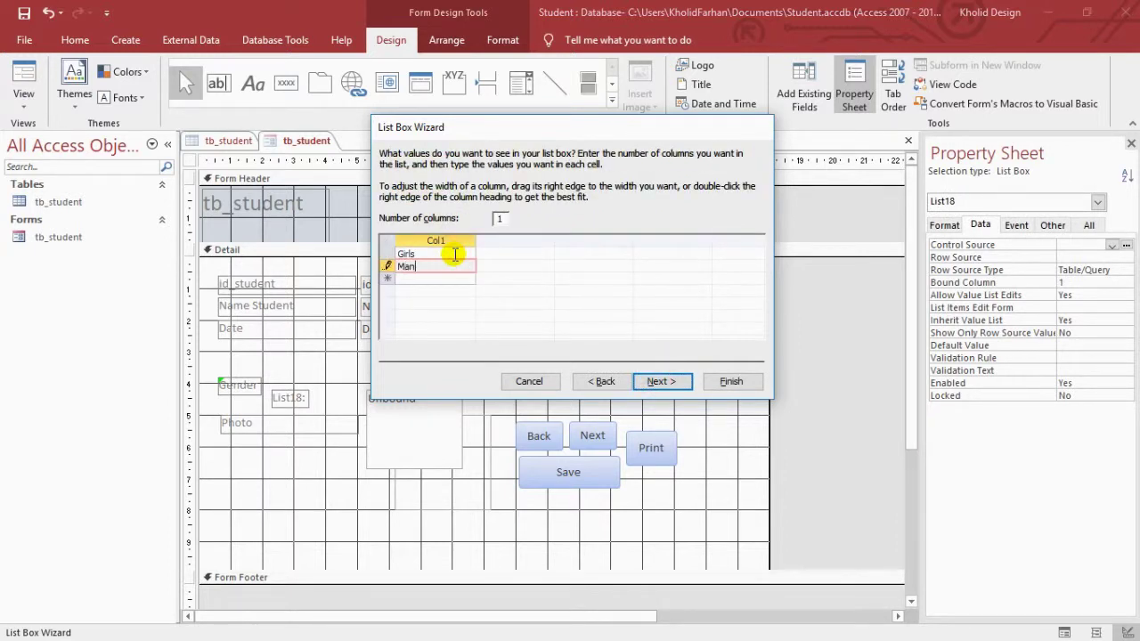
type("Man")
key("alt+n")
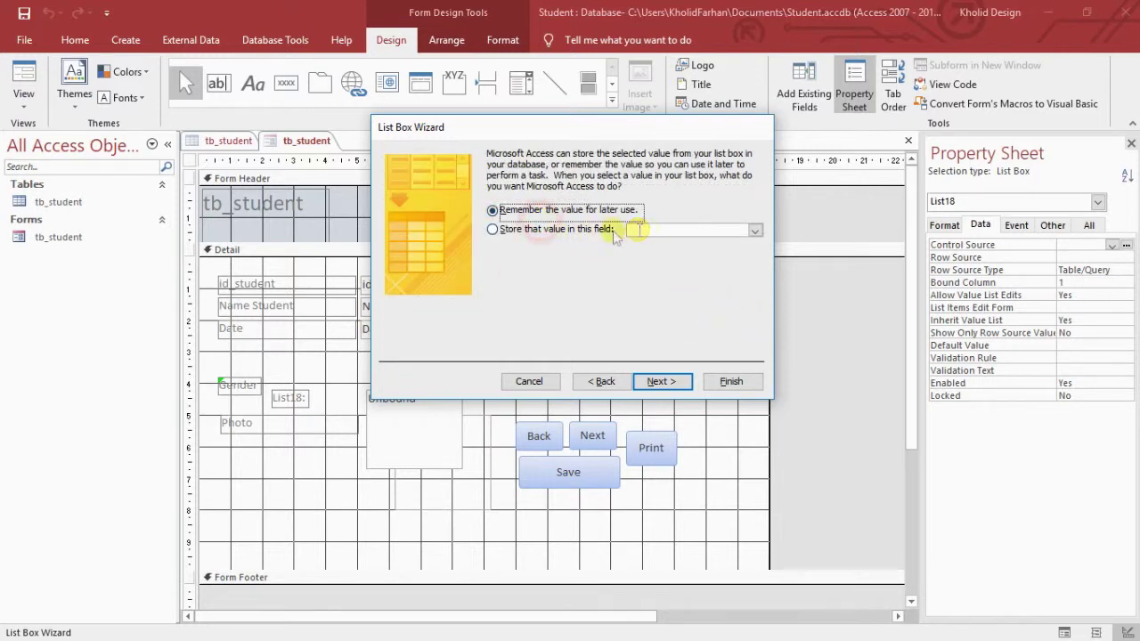
Browse the store-in-field options, then cancel the wizard leaving the list box unbound.
left_click(645, 230)
left_click(754, 230)
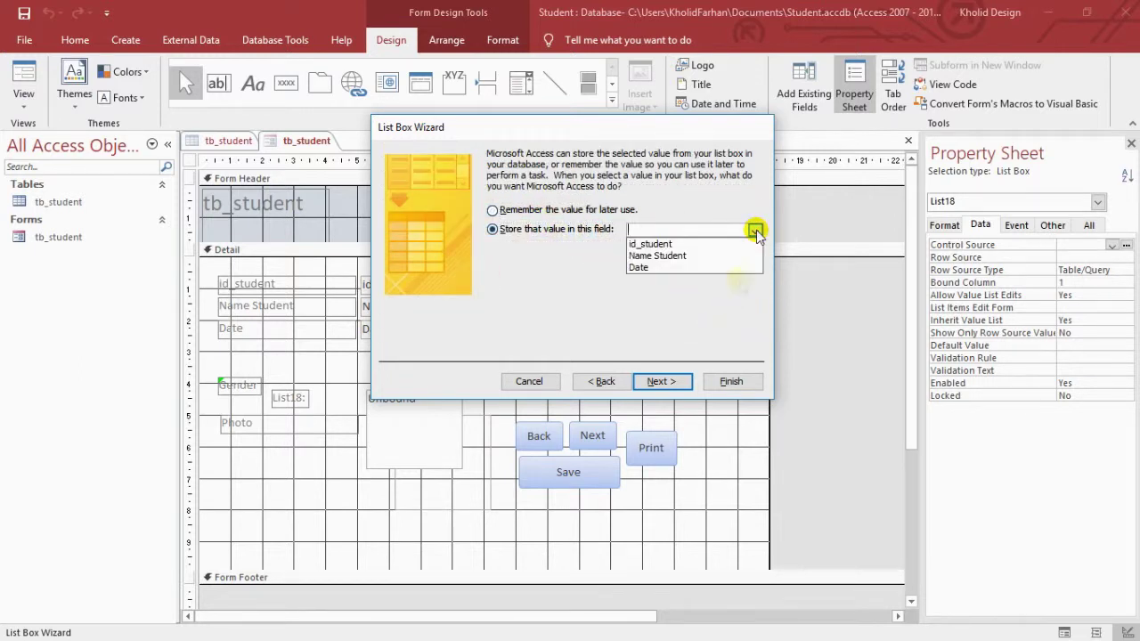
left_click(683, 375)
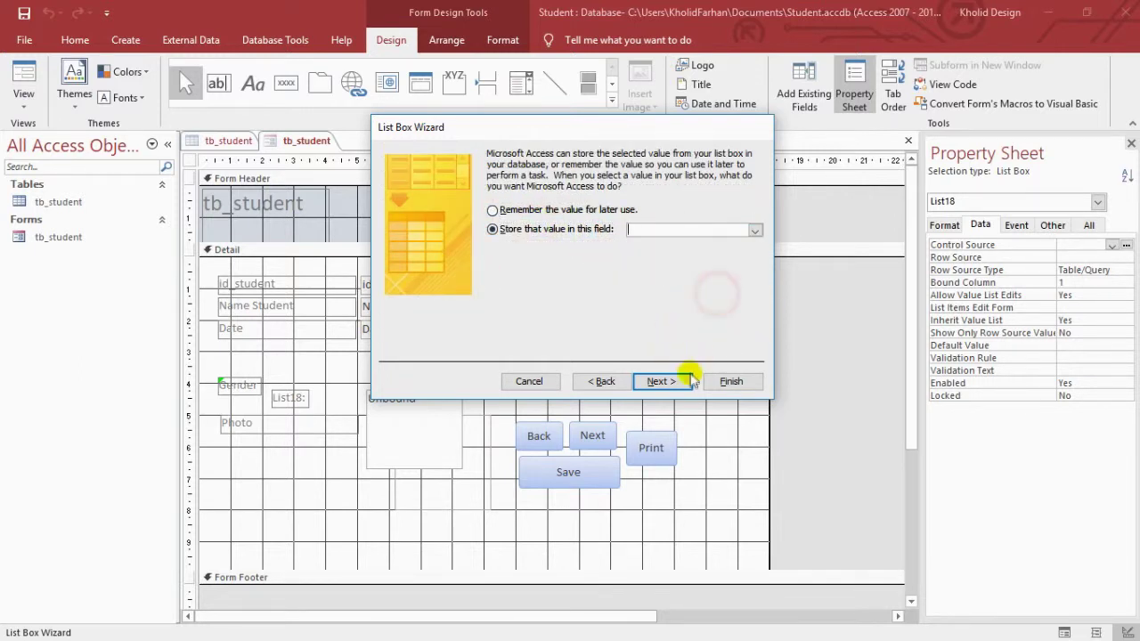
left_click(528, 381)
left_click(552, 374)
right_click(274, 134)
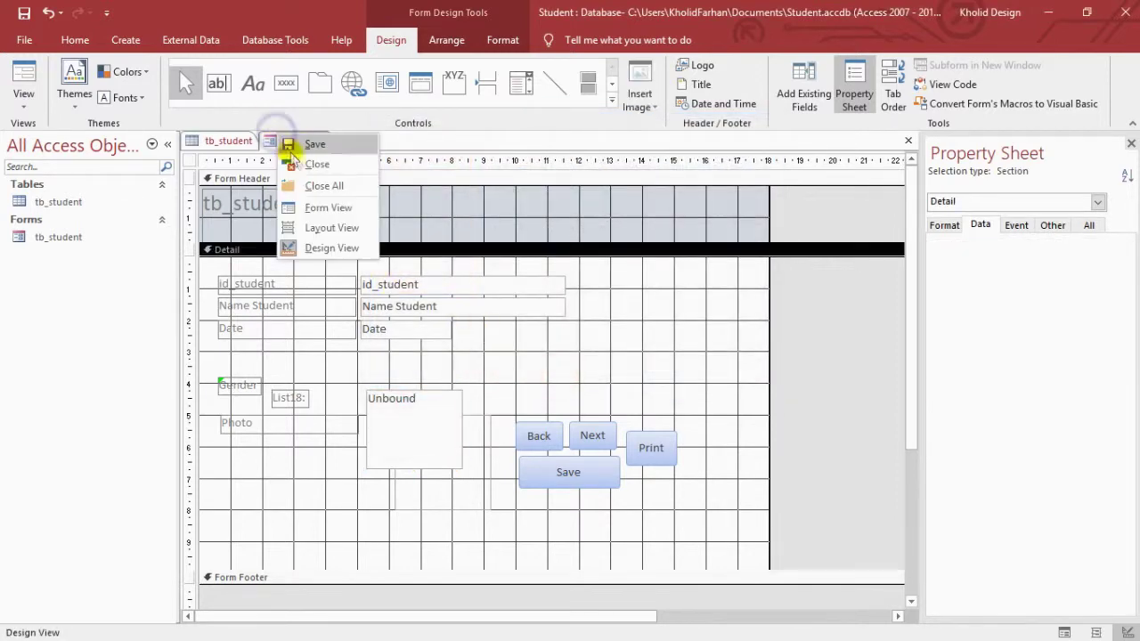
left_click(285, 140)
right_click(285, 140)
left_click(325, 169)
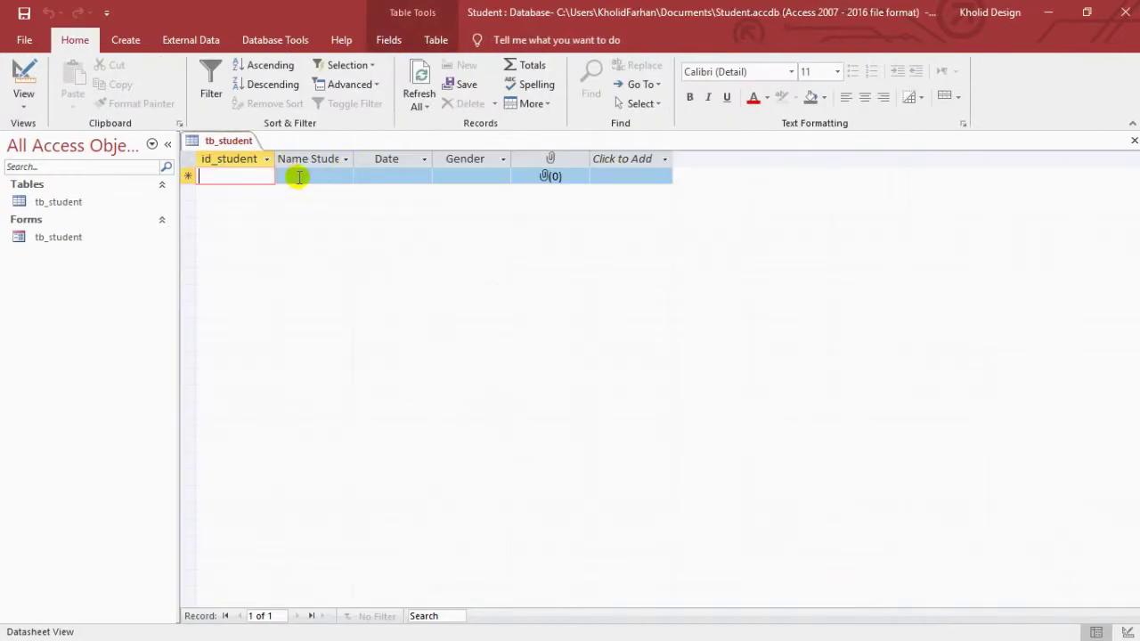
right_click(235, 153)
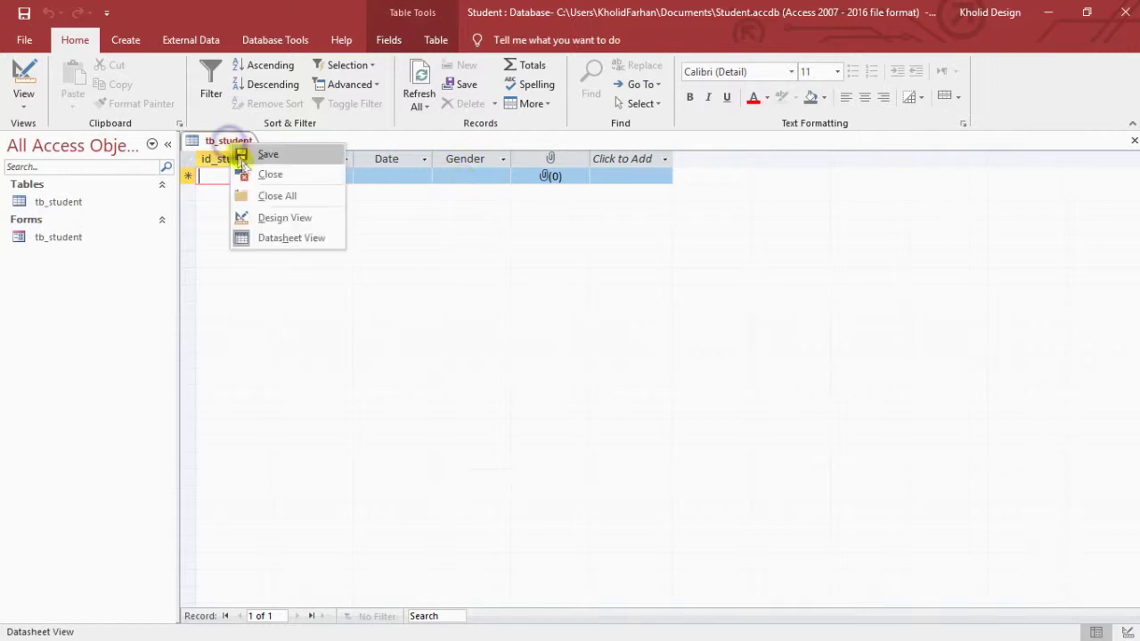
left_click(263, 218)
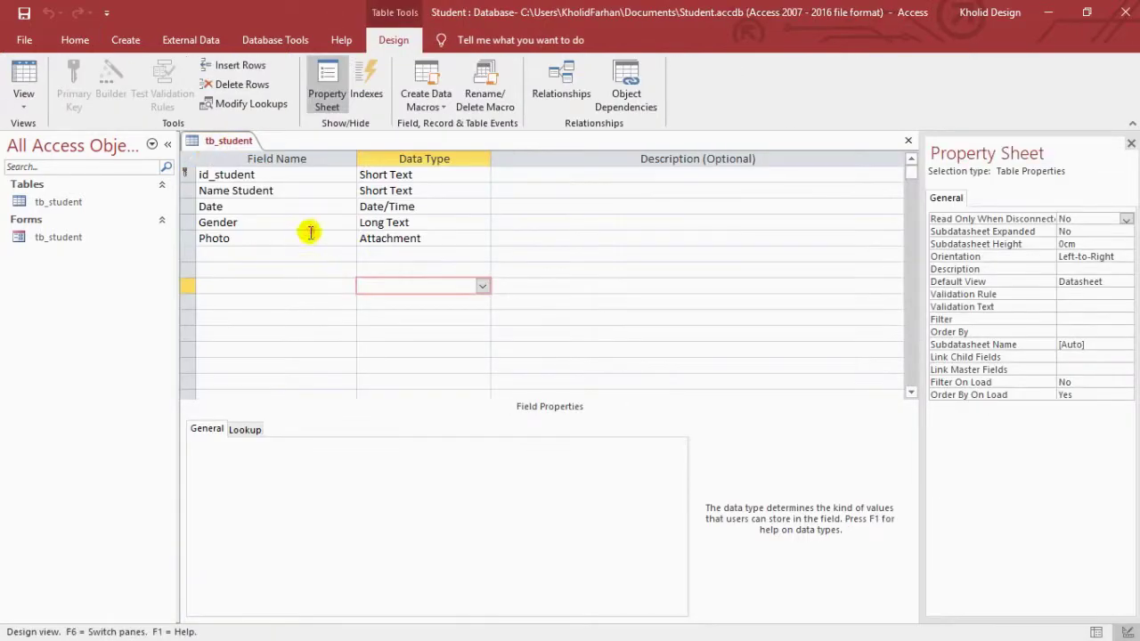
left_click(310, 235)
left_click(313, 223)
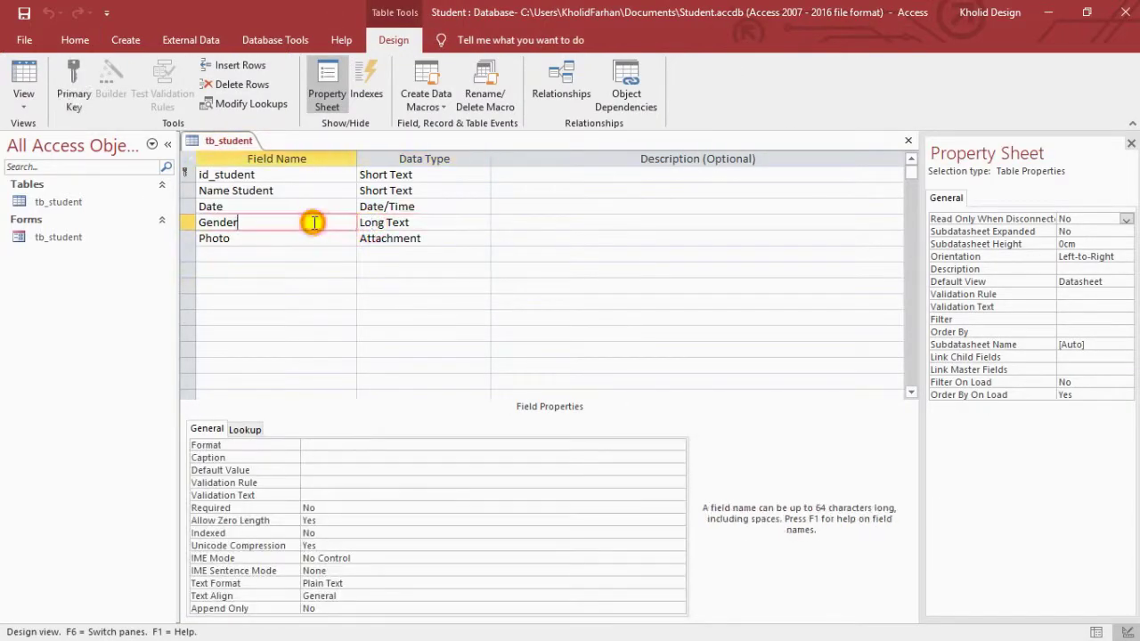
right_click(229, 149)
left_click(269, 231)
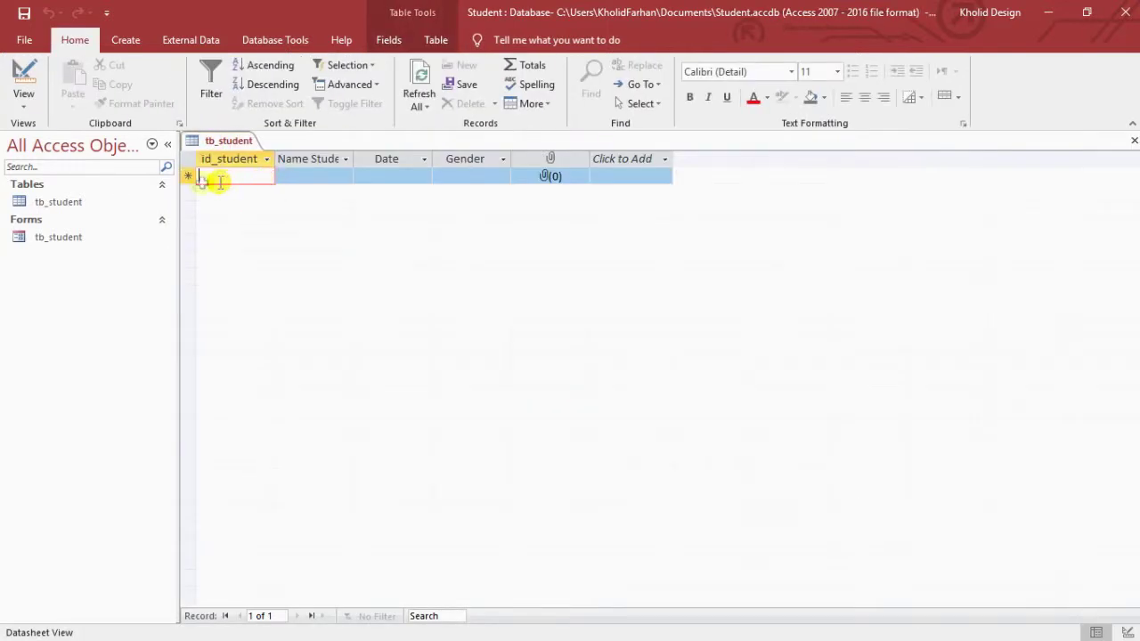
double_click(112, 236)
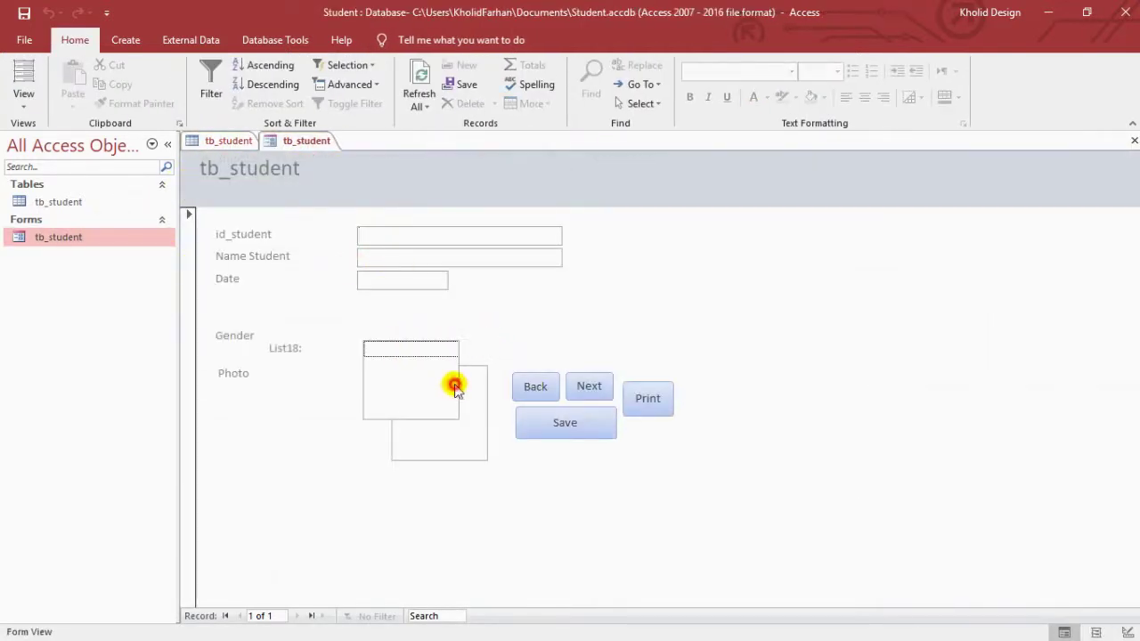
right_click(272, 141)
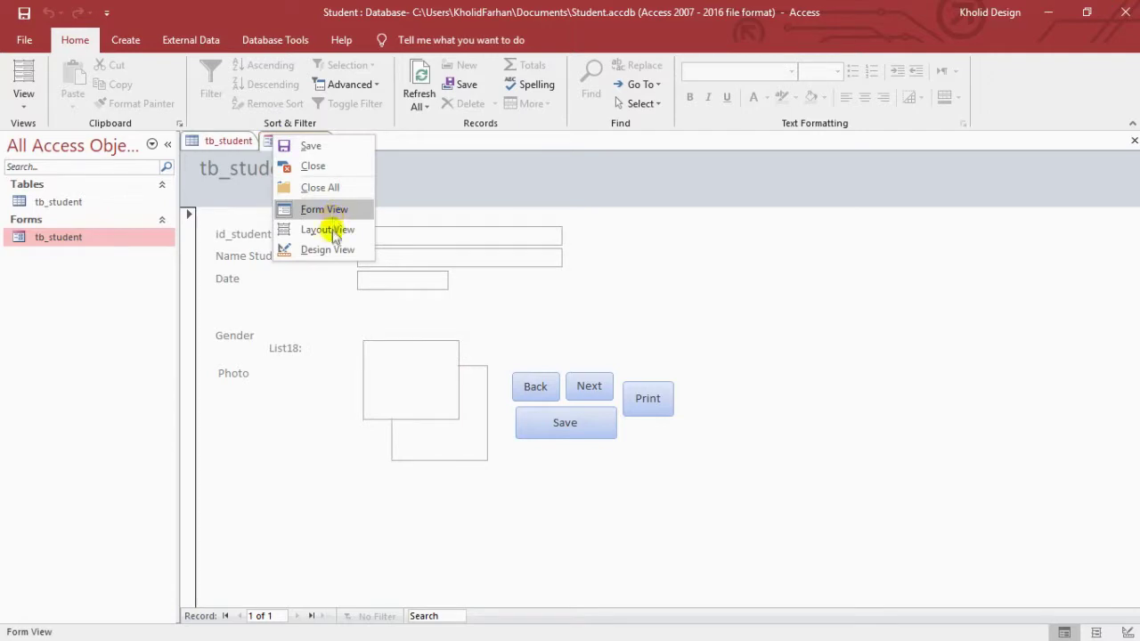
left_click(327, 249)
Move List18 up beside Date, check its Control Source, then delete the list box.
left_click(450, 402)
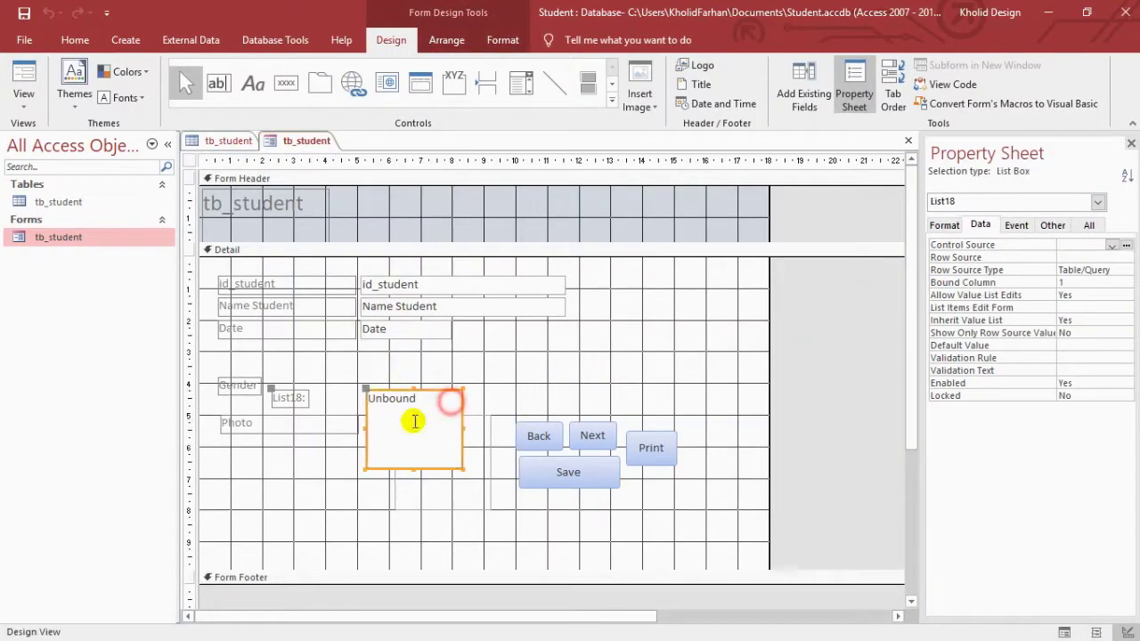
left_click(415, 421)
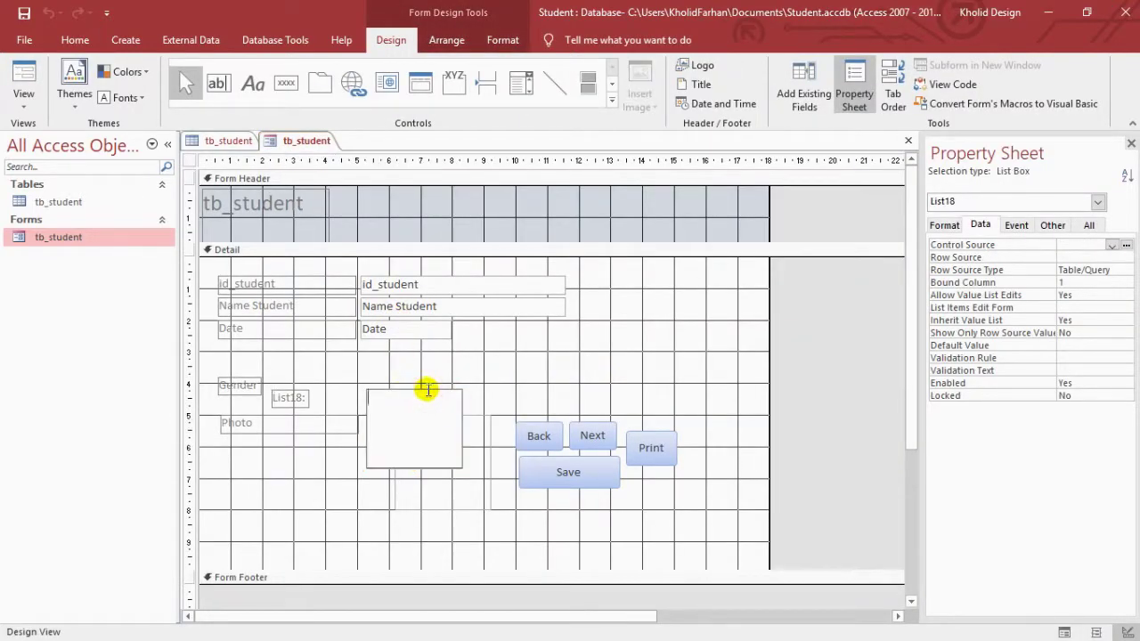
left_click_drag(426, 389, 505, 344)
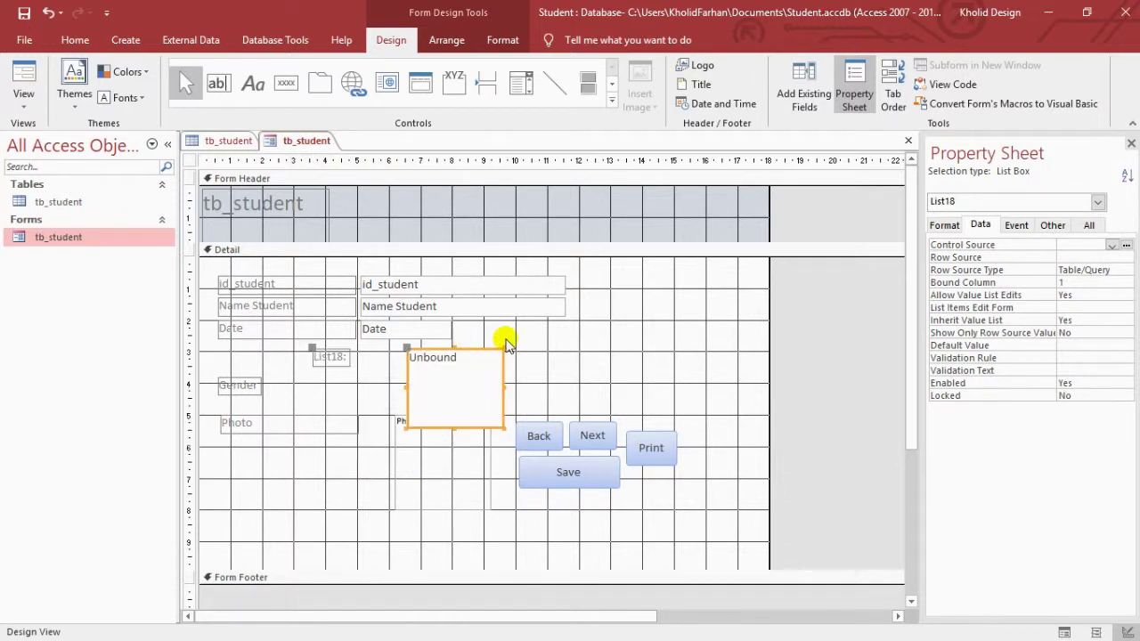
left_click(1110, 246)
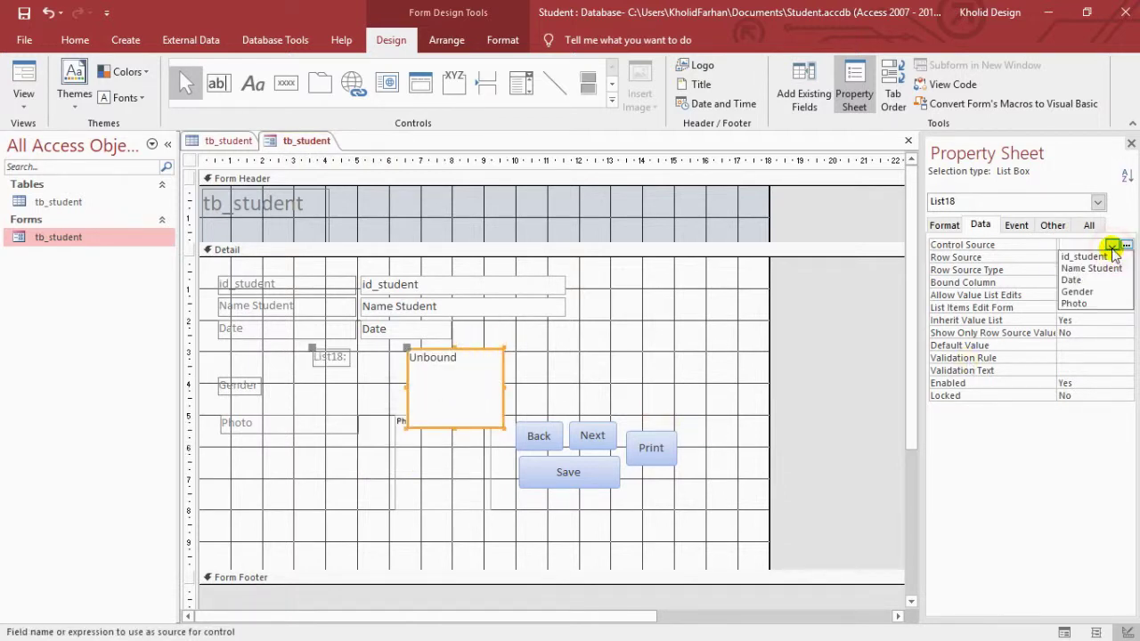
left_click(682, 377)
left_click(464, 388)
key("Delete")
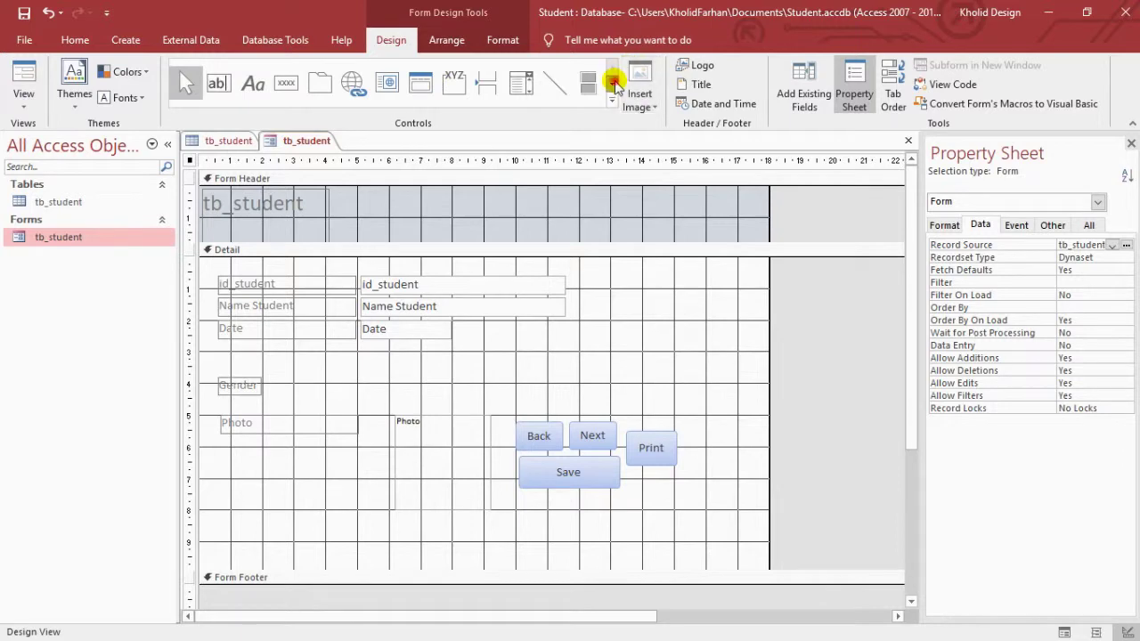
Delete the Gender label as well.
left_click(611, 83)
left_click(241, 390)
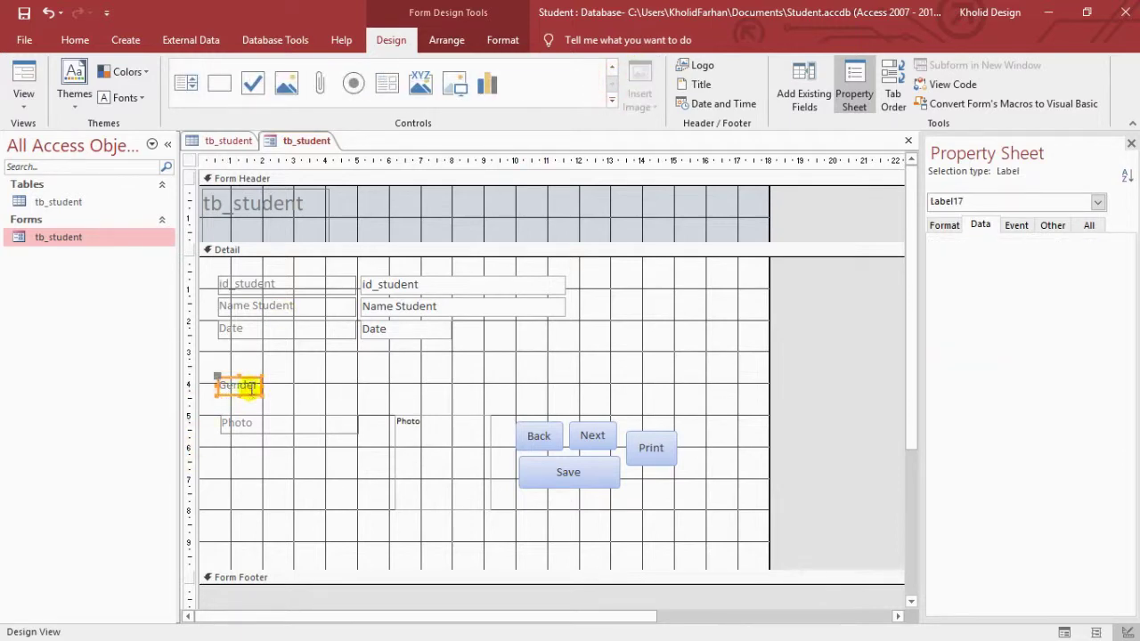
key("Delete")
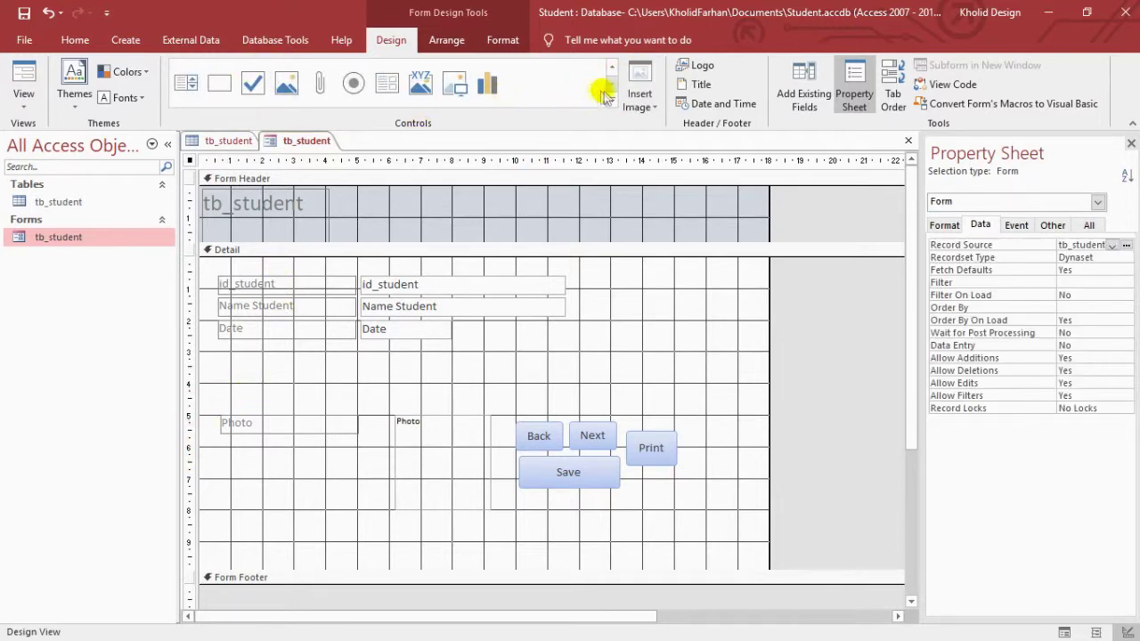
Draw a list box below Date with typed values Girls and Man, labelled Gender.
left_click(186, 83)
left_click_drag(242, 372, 339, 452)
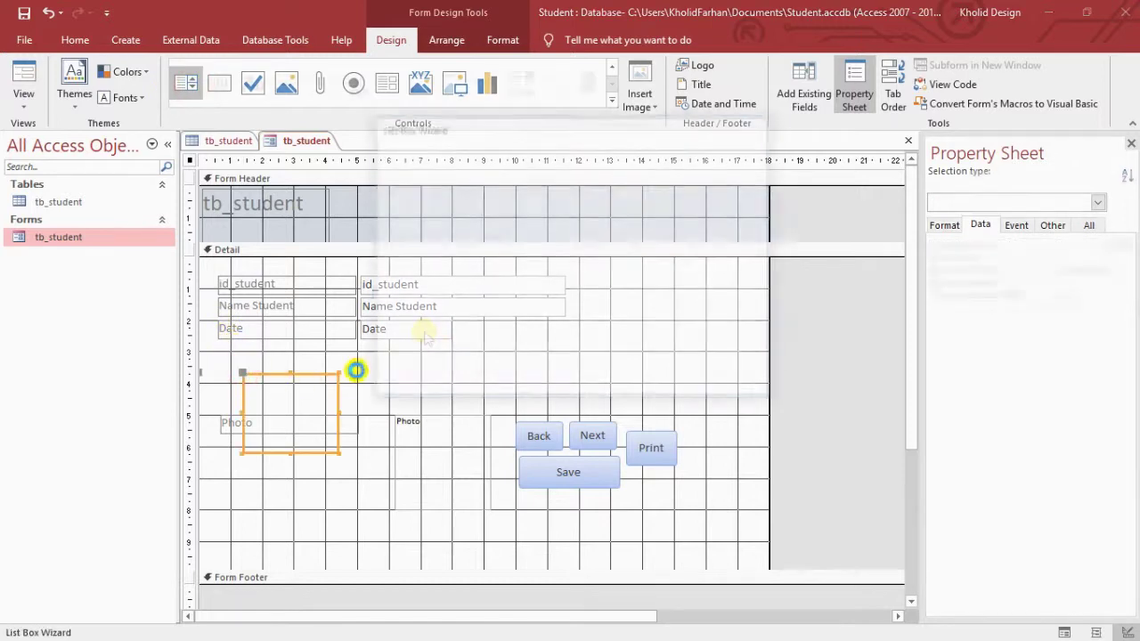
left_click(534, 237)
left_click(659, 381)
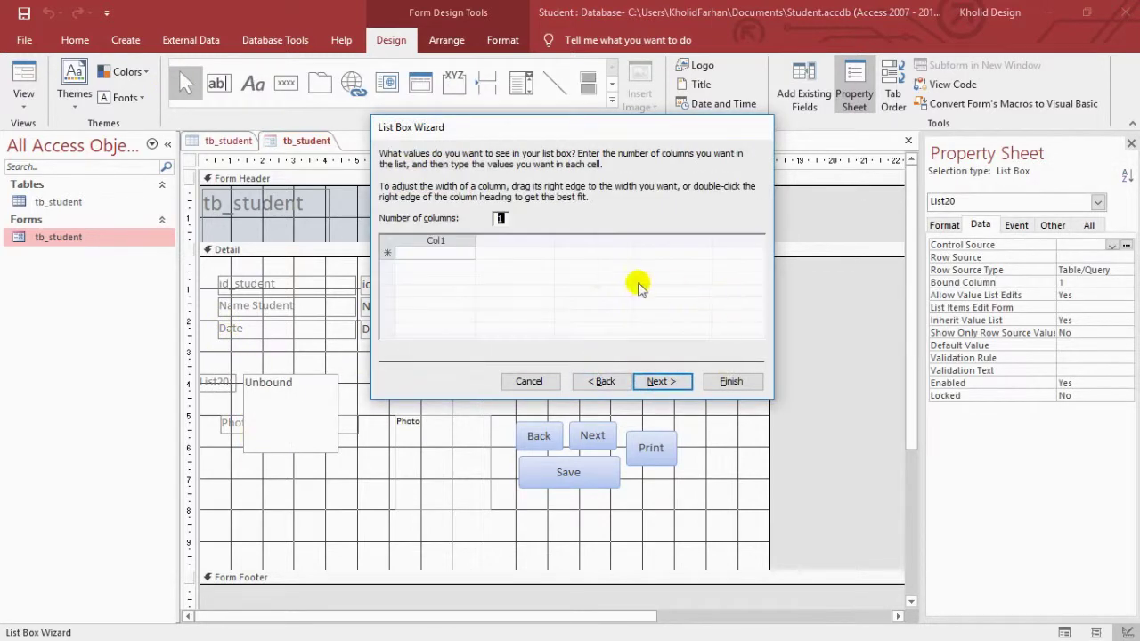
left_click(437, 254)
type("Girl")
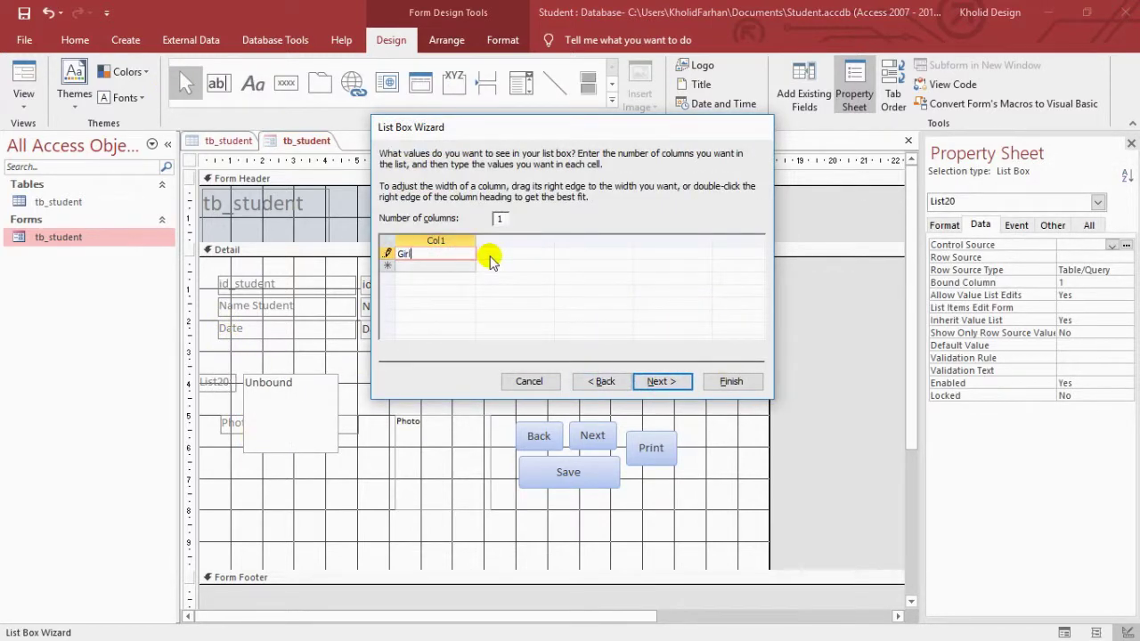
type("s")
key("Return")
type("Male")
key("alt+n")
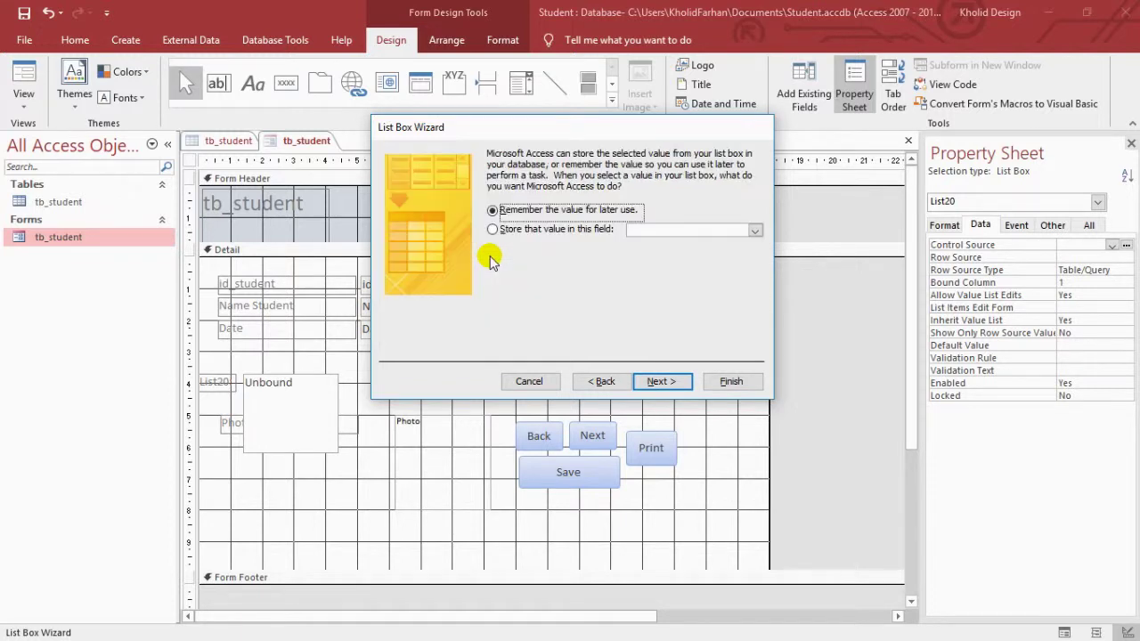
left_click(657, 381)
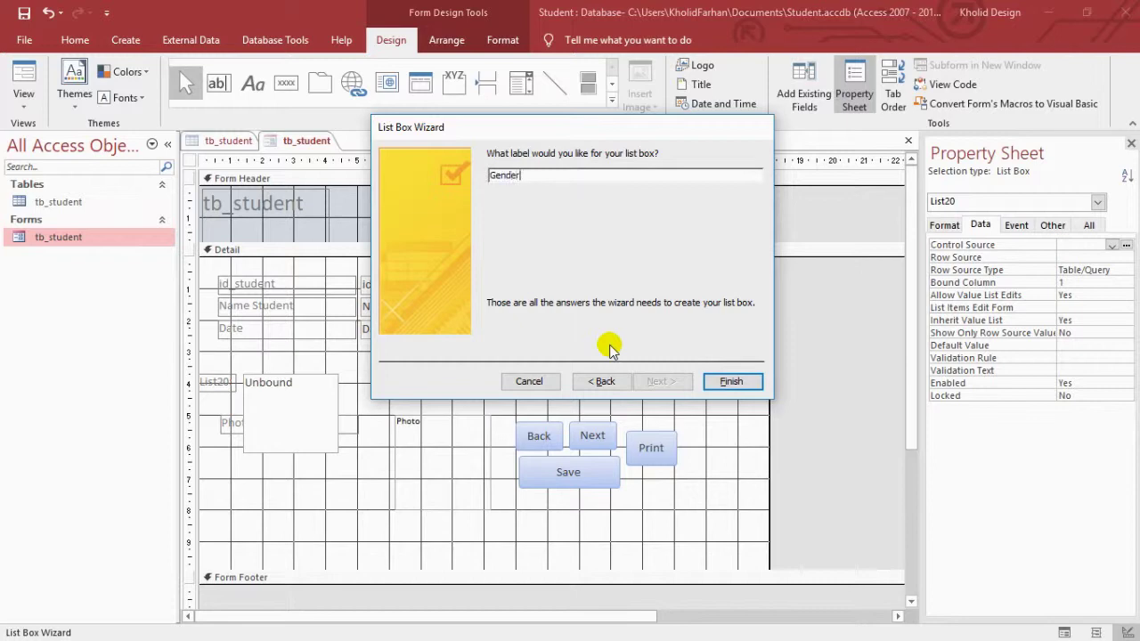
key("Return")
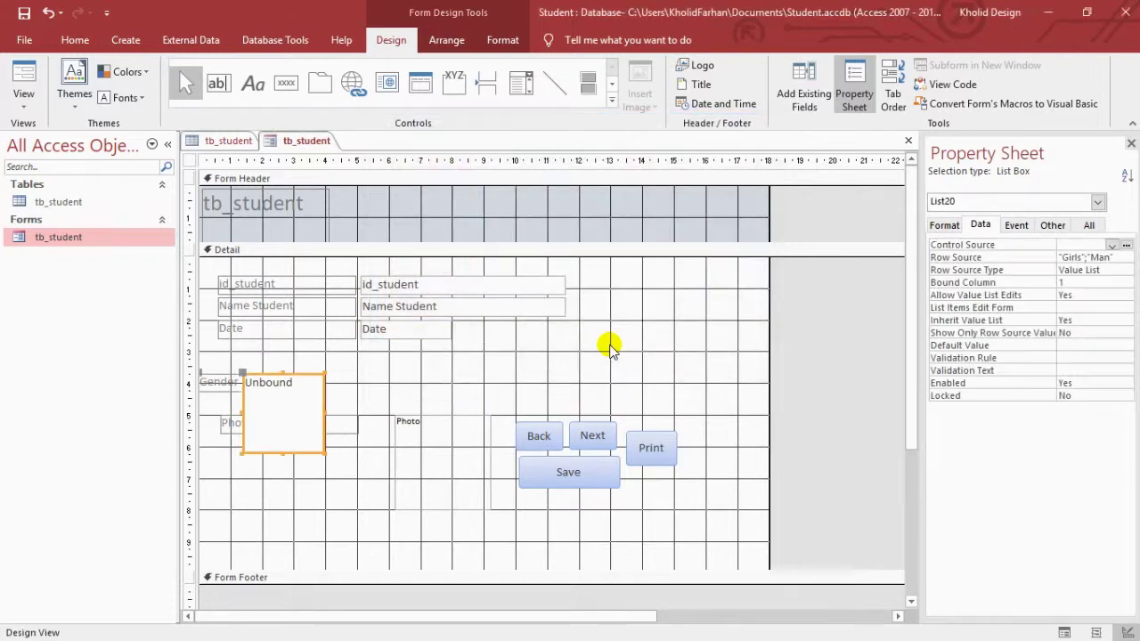
Bind the list box to Gender, then move and resize it with its label beside the Date field.
left_click(1113, 245)
left_click(1116, 285)
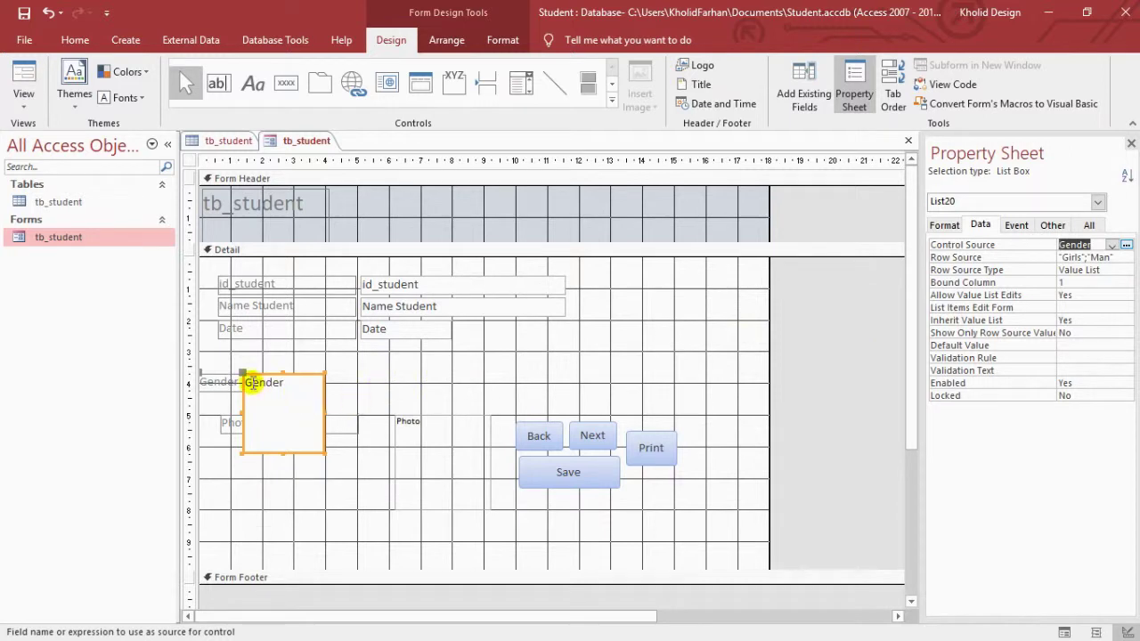
left_click_drag(244, 371, 353, 339)
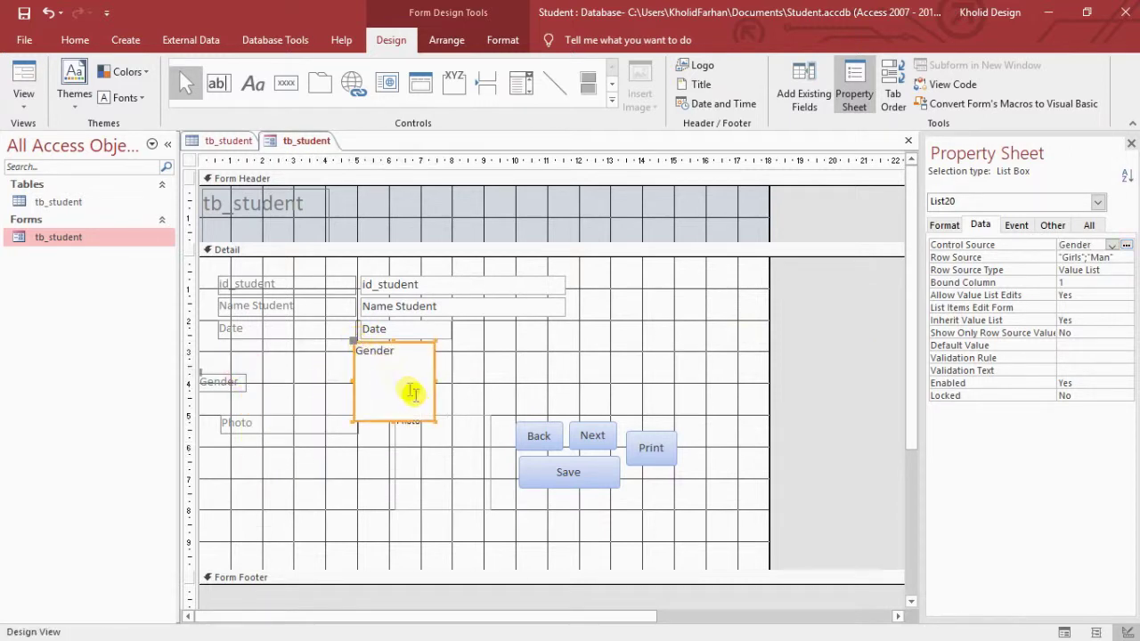
left_click_drag(434, 420, 492, 383)
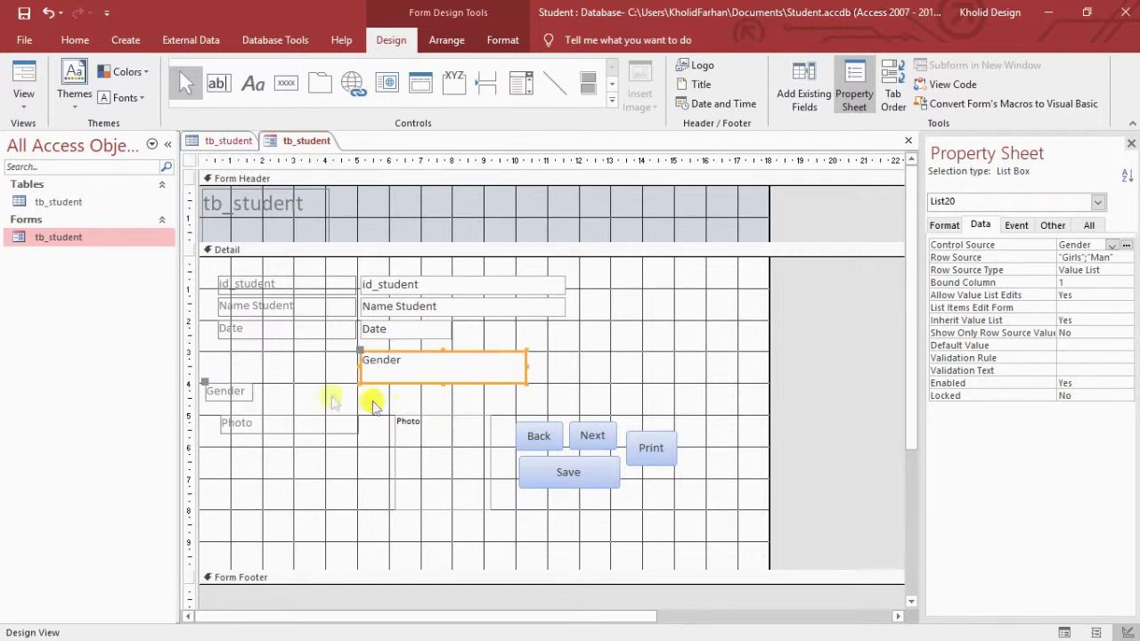
left_click(206, 388)
left_click_drag(205, 384, 218, 356)
left_click(296, 382)
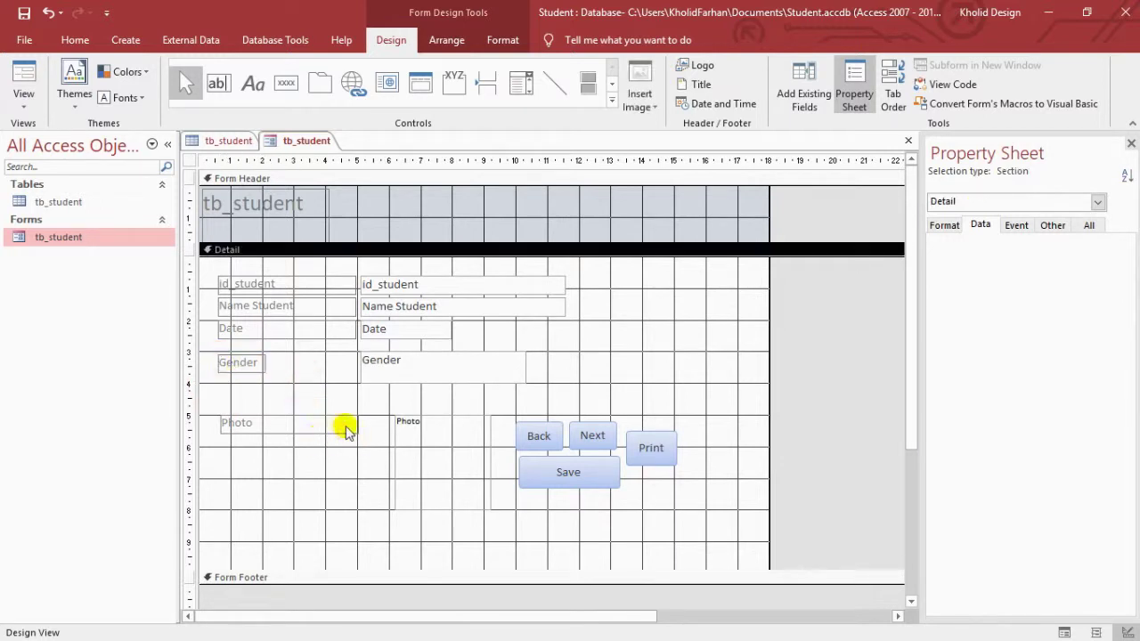
Move the photo frame to the right of the fields and delete the Photo label.
left_click_drag(712, 532, 224, 396)
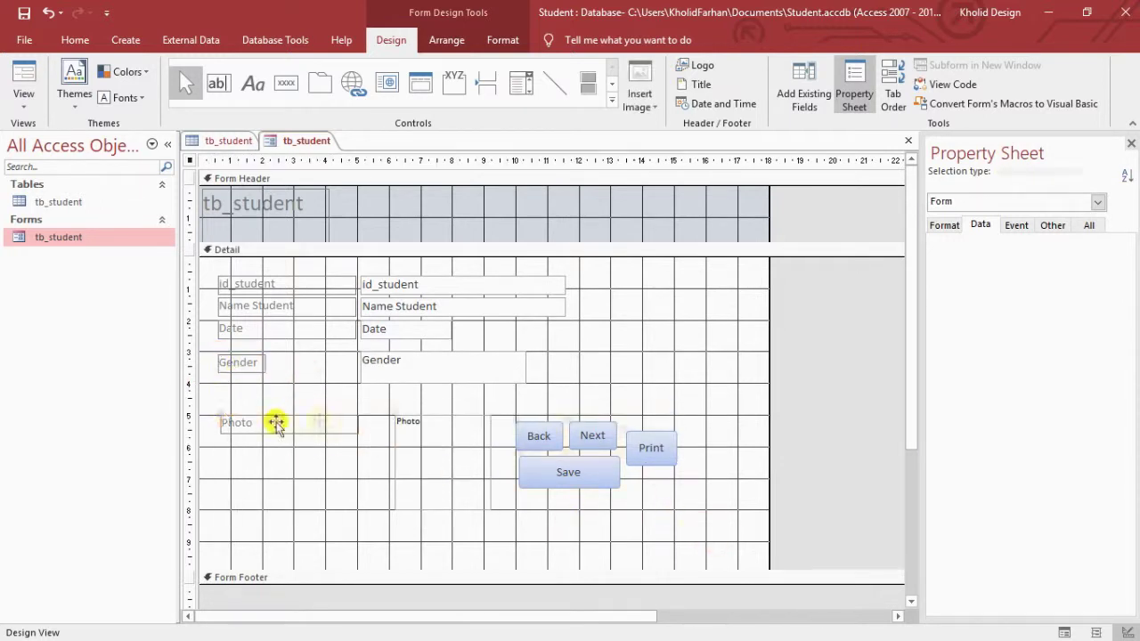
left_click_drag(276, 425, 282, 416)
left_click_drag(212, 418, 220, 389)
left_click(359, 486)
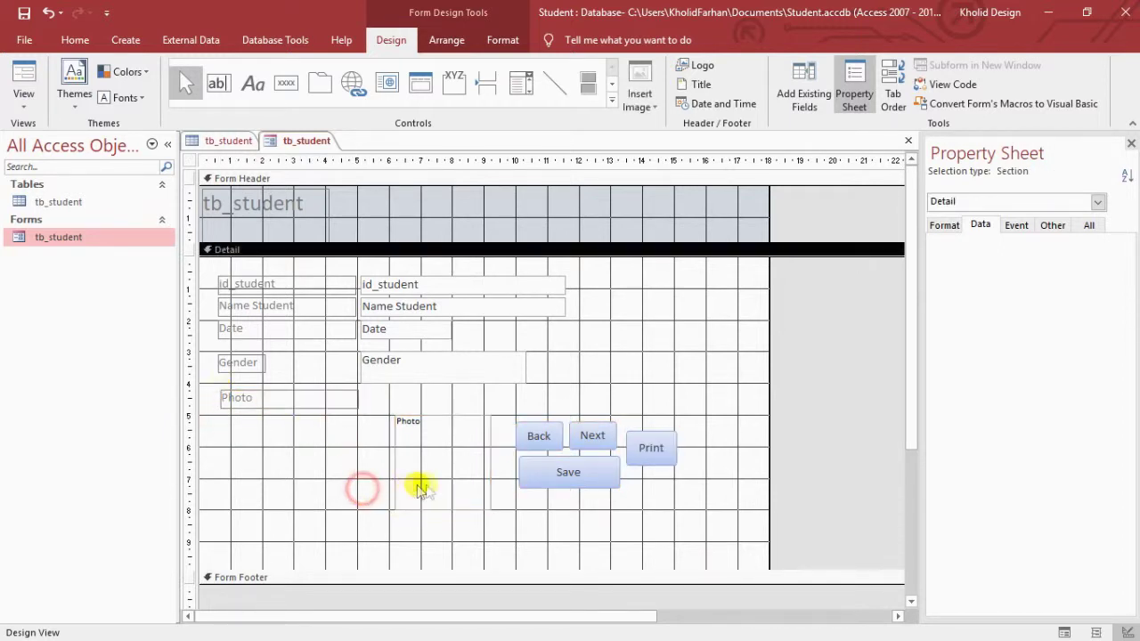
left_click_drag(454, 475, 651, 325)
left_click(434, 461)
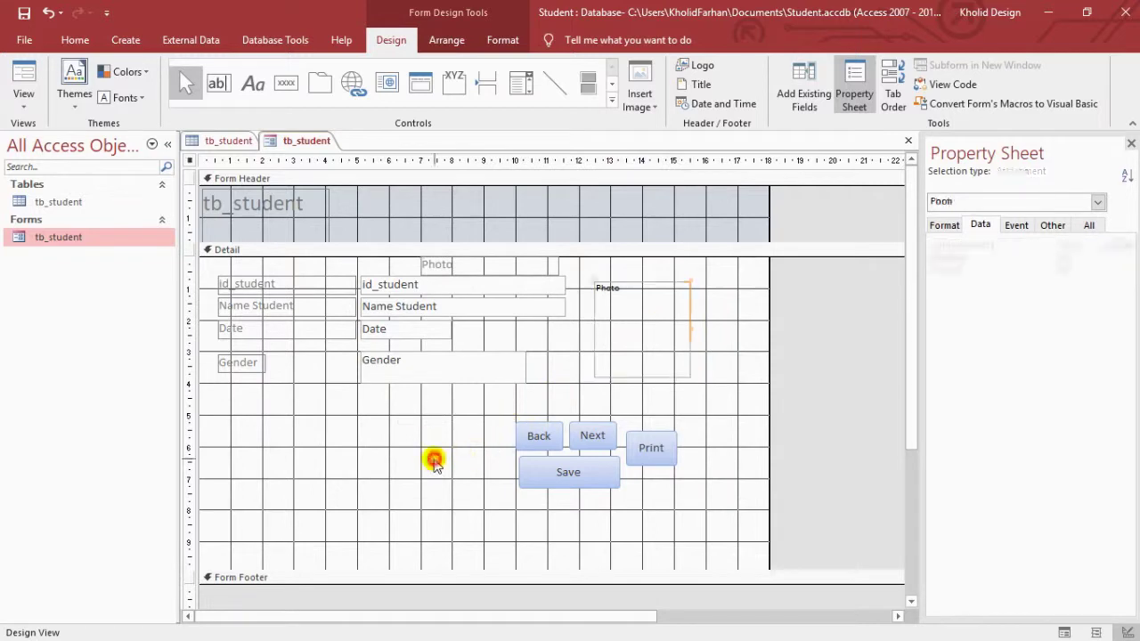
left_click(443, 265)
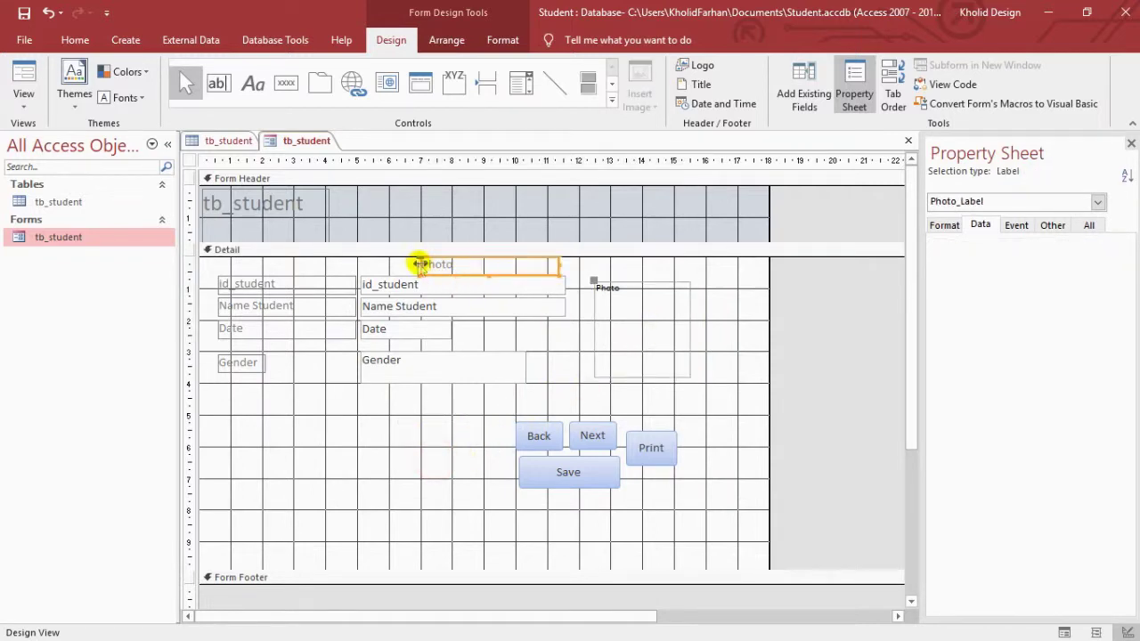
right_click(422, 259)
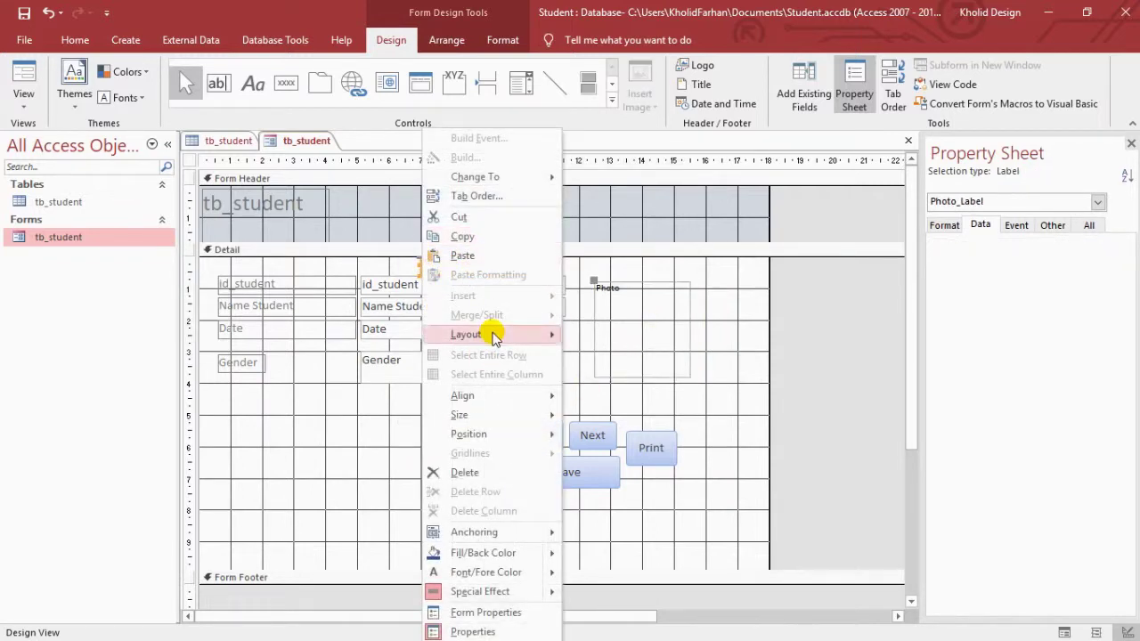
left_click(465, 473)
Move the four form buttons up and left, grouped beneath the Gender list.
left_click(620, 333)
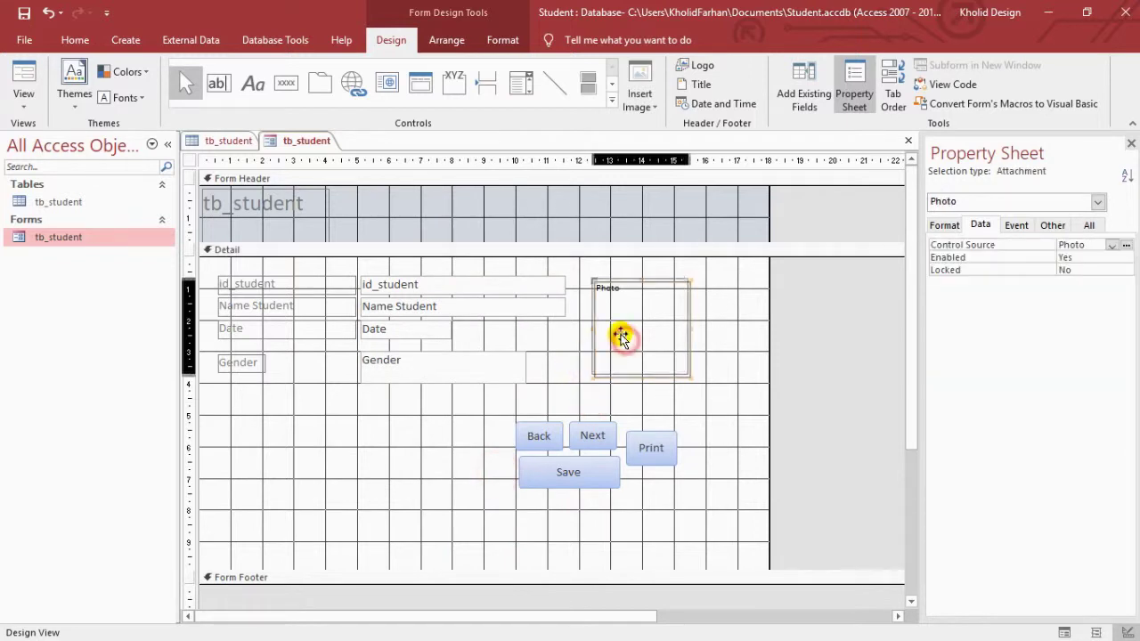
left_click(679, 385)
left_click_drag(704, 512, 490, 408)
left_click_drag(601, 435, 485, 421)
left_click(593, 484)
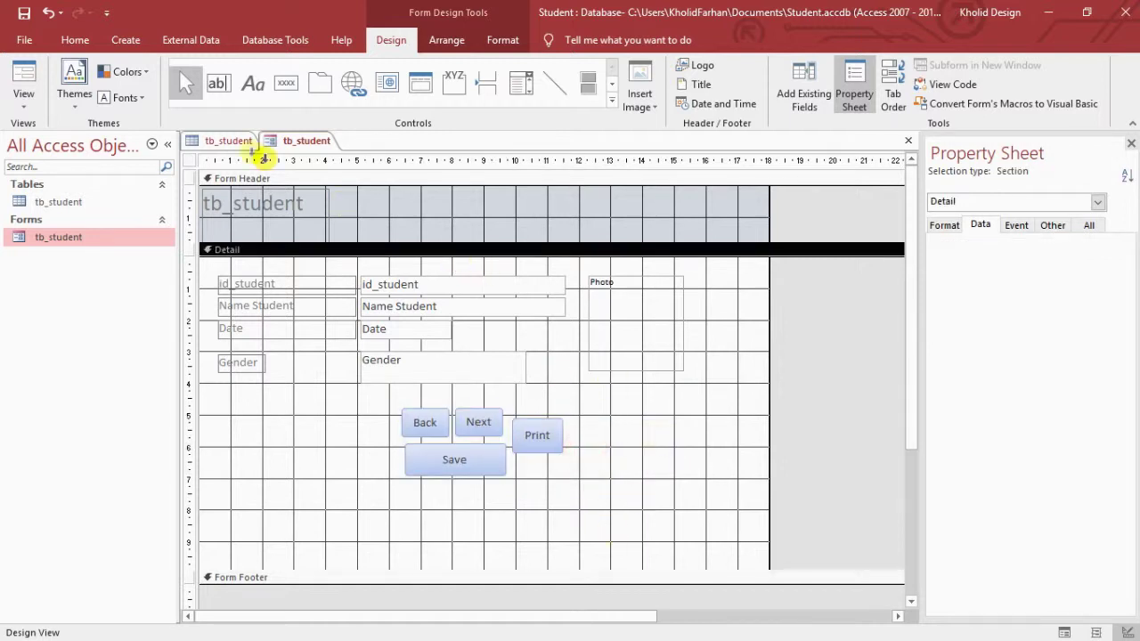
Switch the tb_student form to Form View.
right_click(281, 142)
left_click(293, 143)
right_click(295, 142)
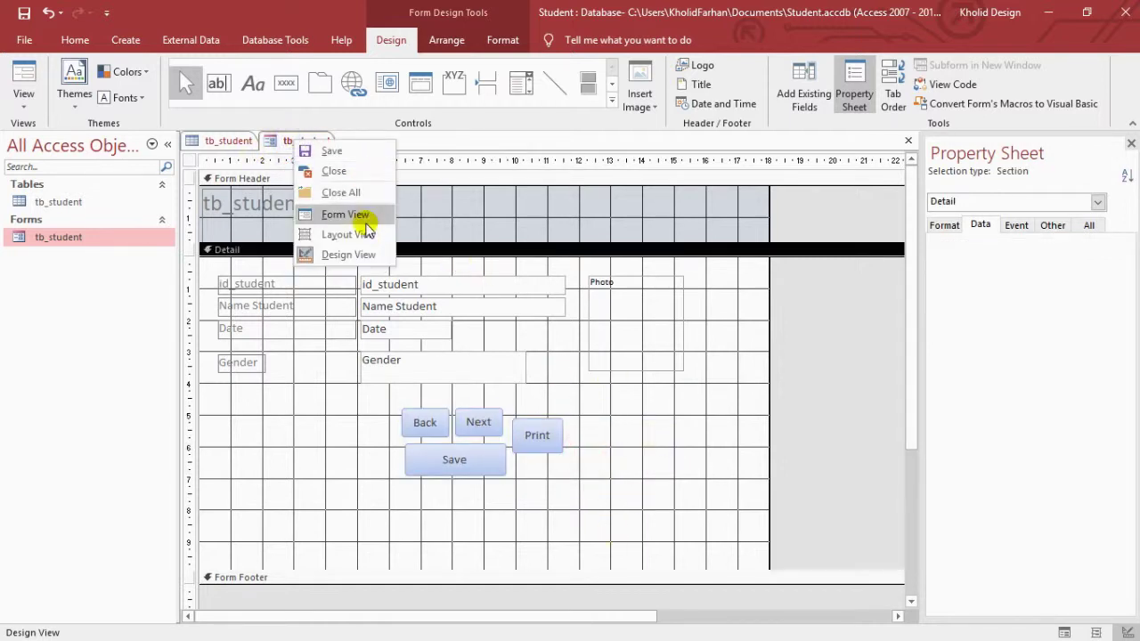
left_click(346, 216)
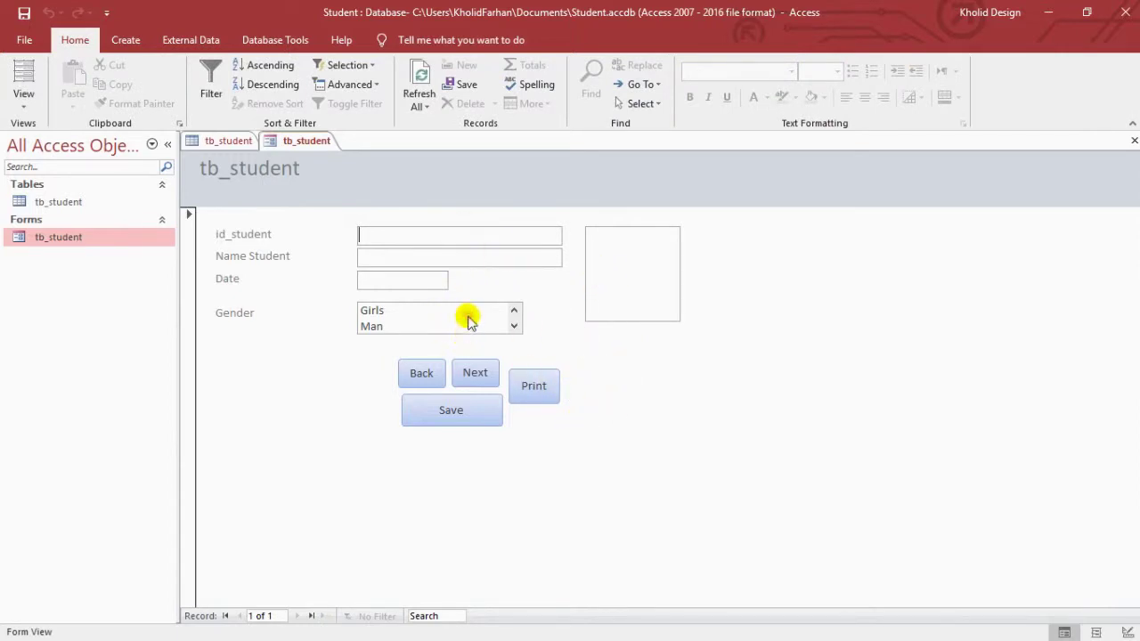
Choose Girls in the Gender list, then begin filling in the student's name and ID.
left_click(416, 316)
left_click(469, 327)
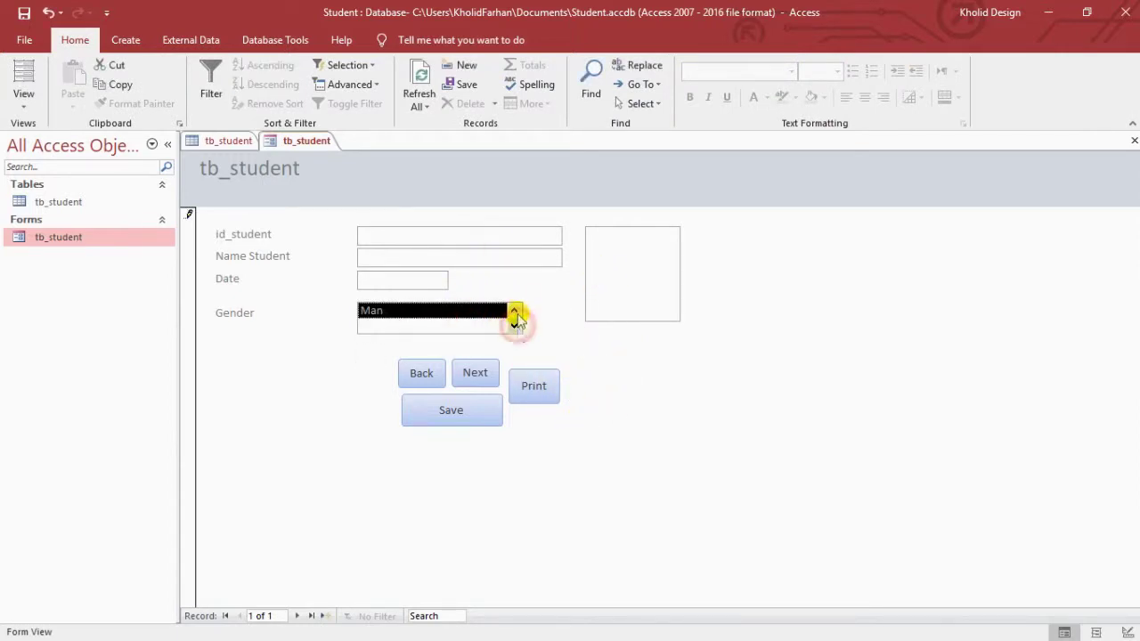
left_click(514, 310)
left_click(514, 325)
left_click(514, 310)
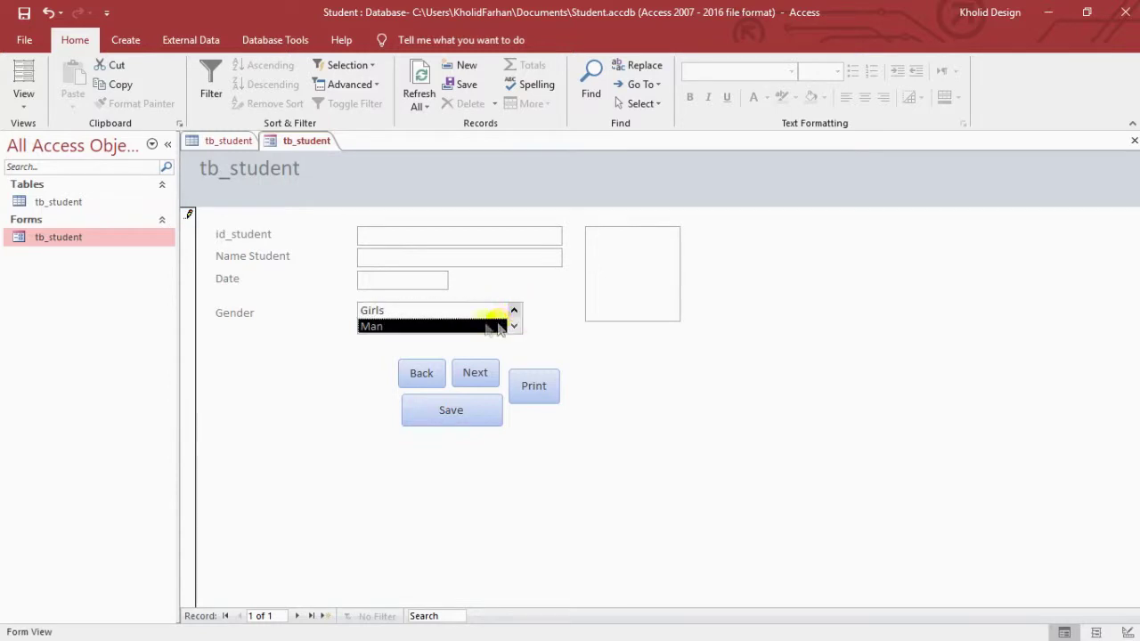
left_click(445, 312)
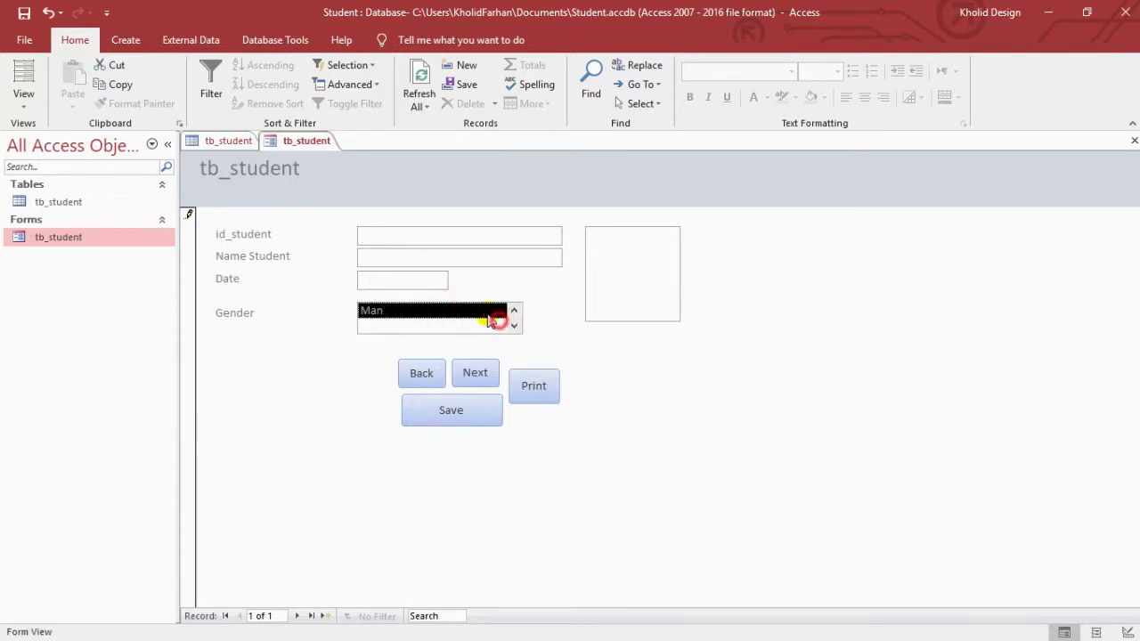
left_click(514, 309)
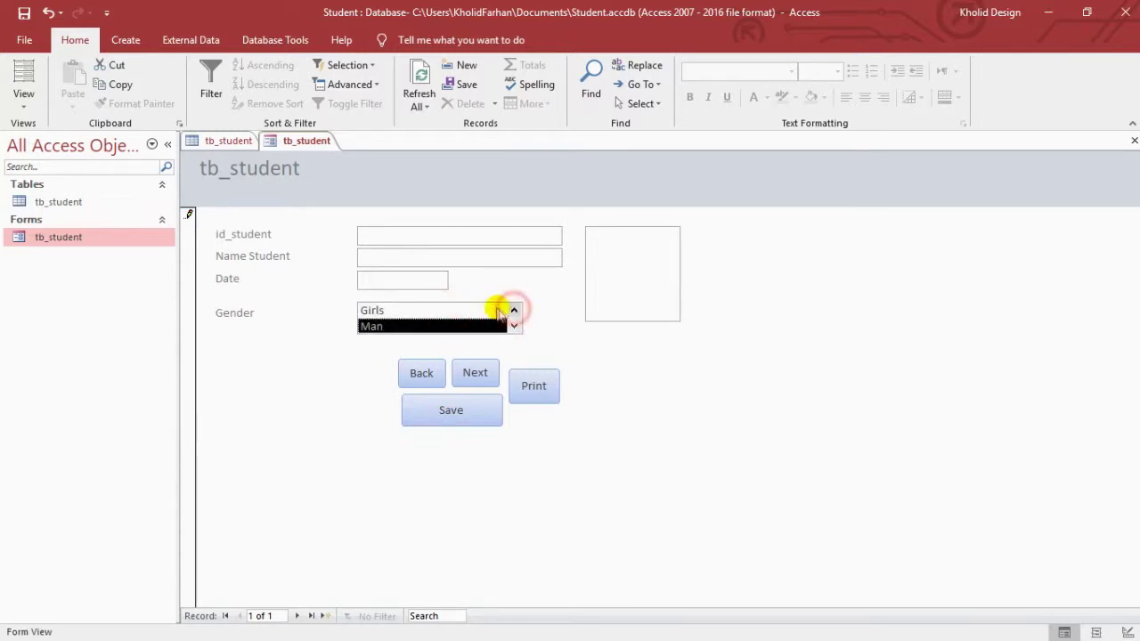
left_click(504, 309)
left_click(421, 261)
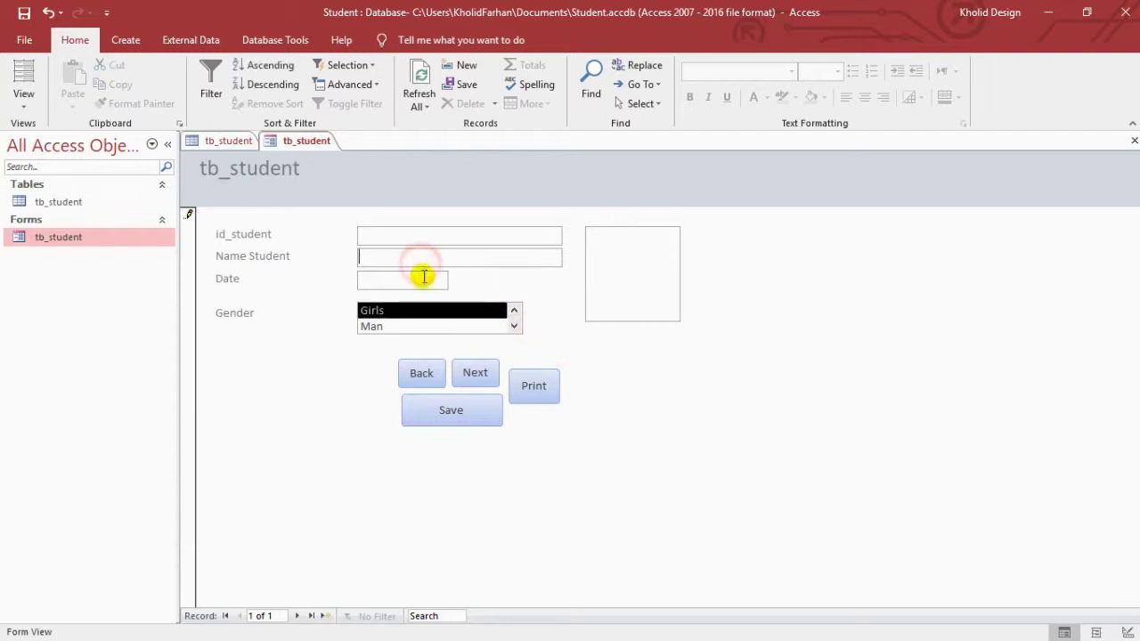
left_click(437, 233)
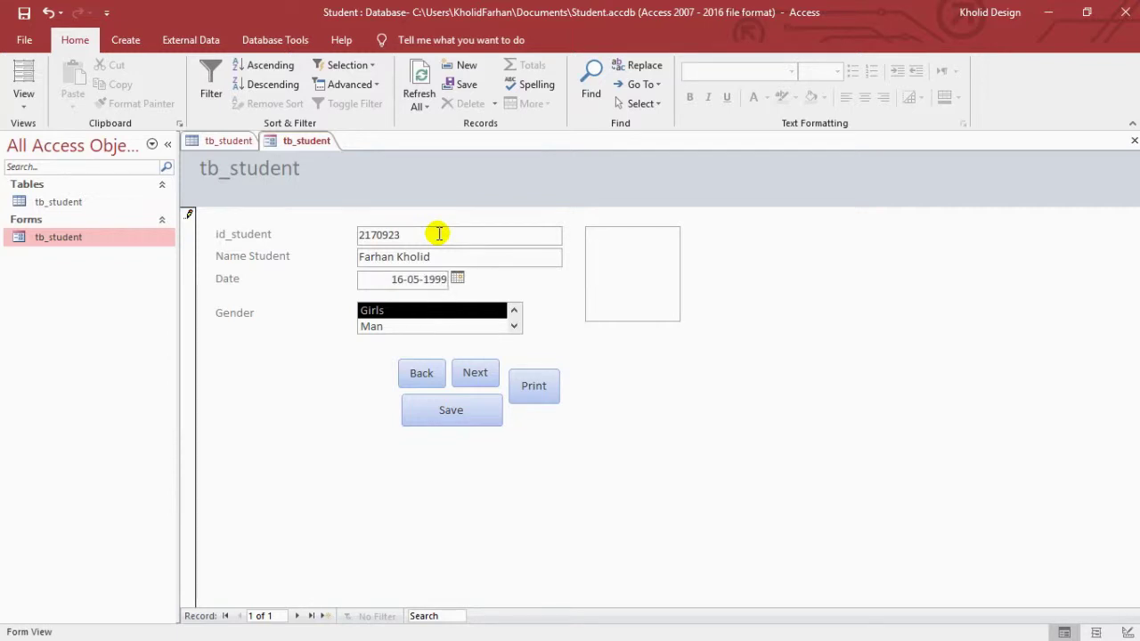
double_click(616, 267)
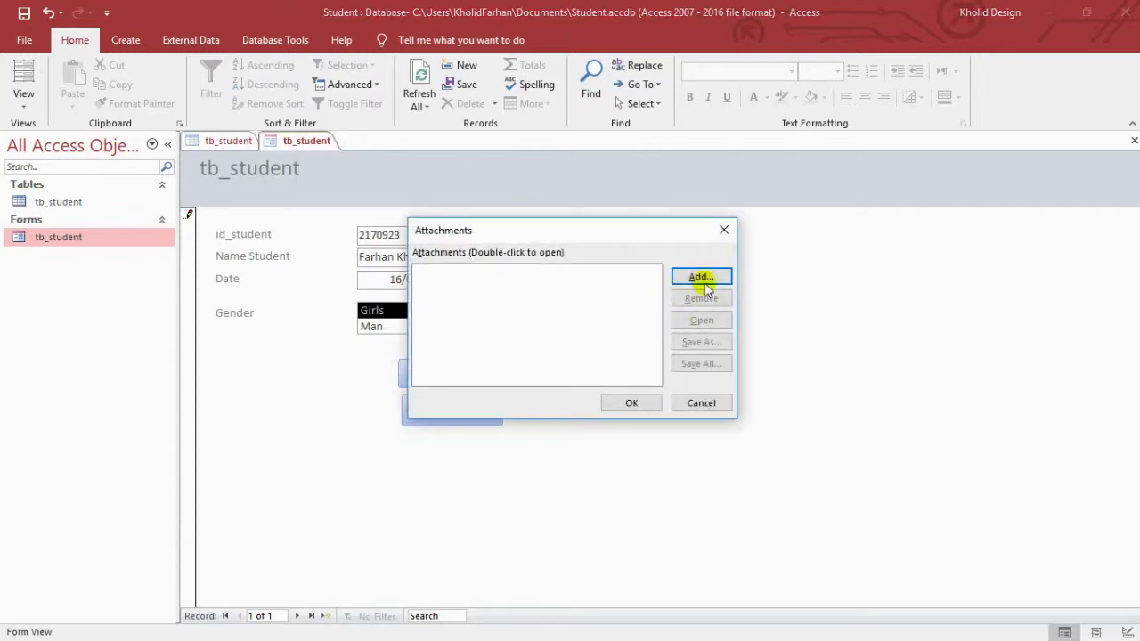
left_click(701, 278)
scroll(481, 381, "up", 3)
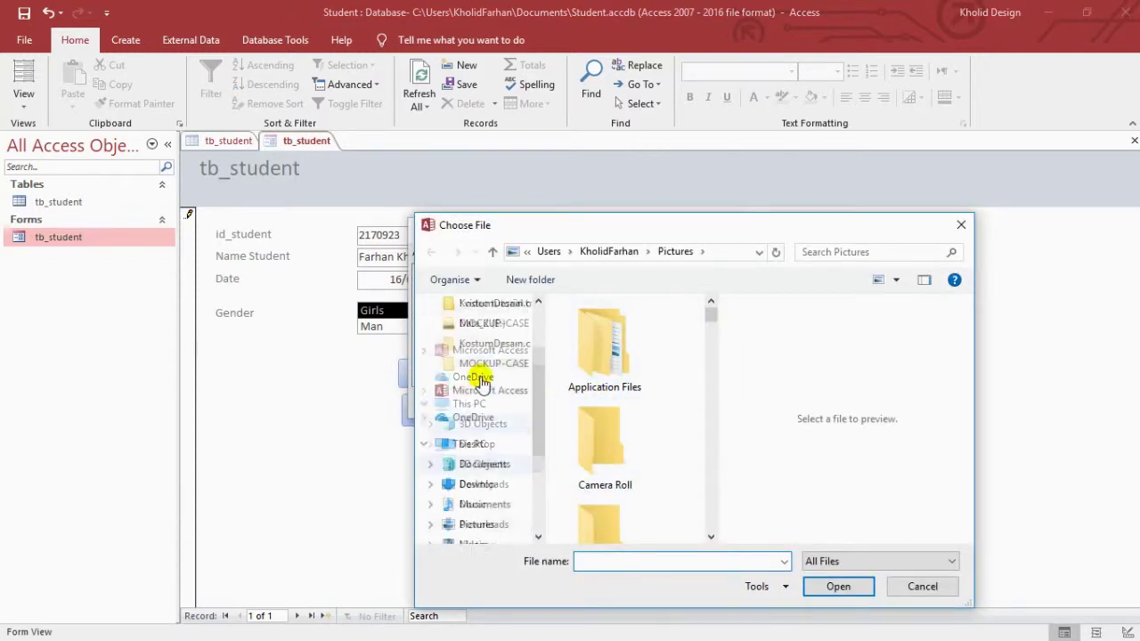
scroll(486, 366, "up", 3)
left_click(477, 376)
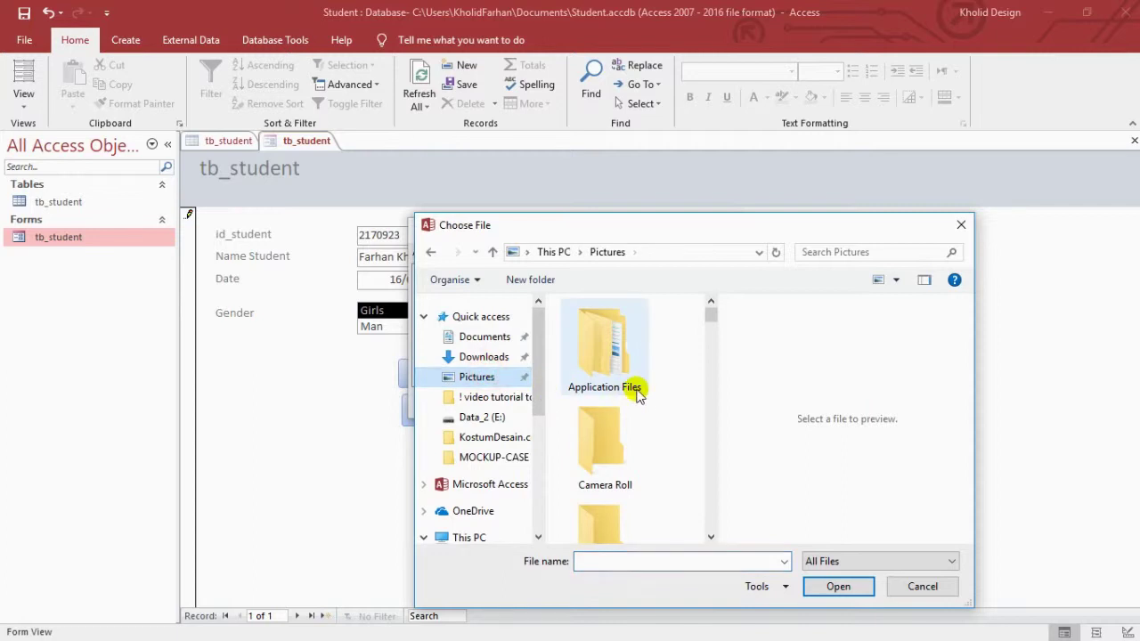
scroll(636, 391, "down", 8)
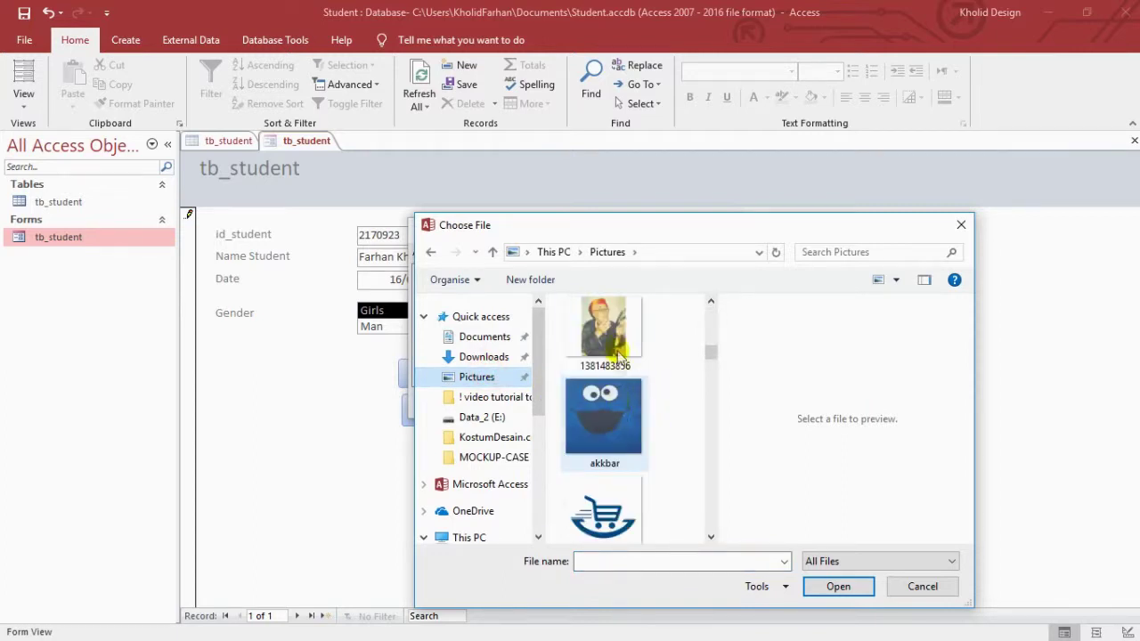
double_click(614, 347)
left_click(634, 403)
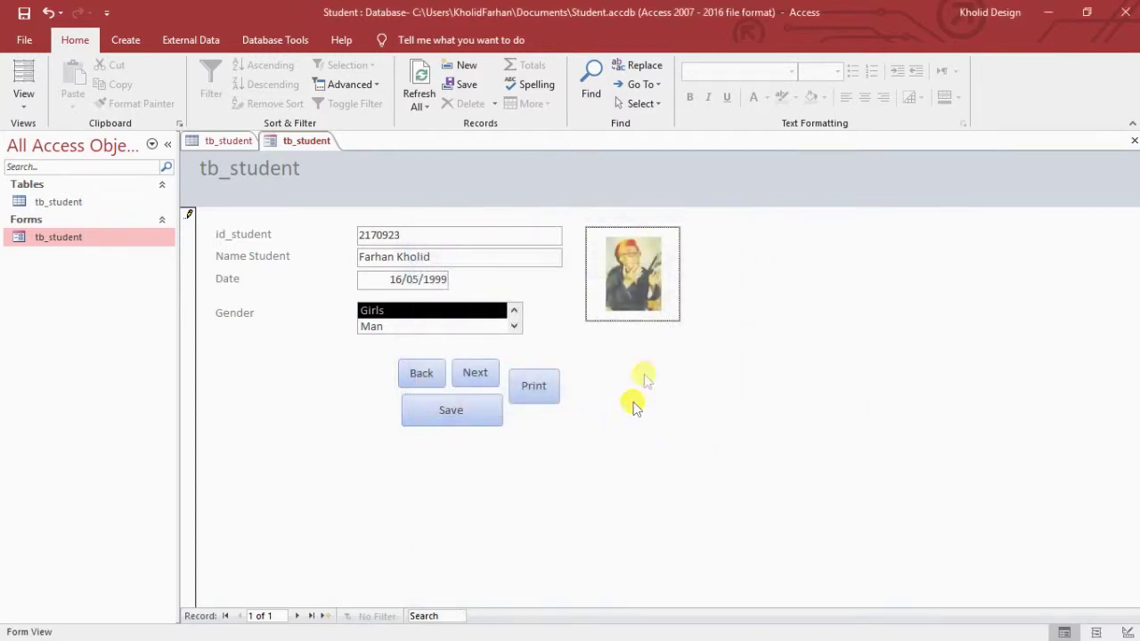
left_click(469, 419)
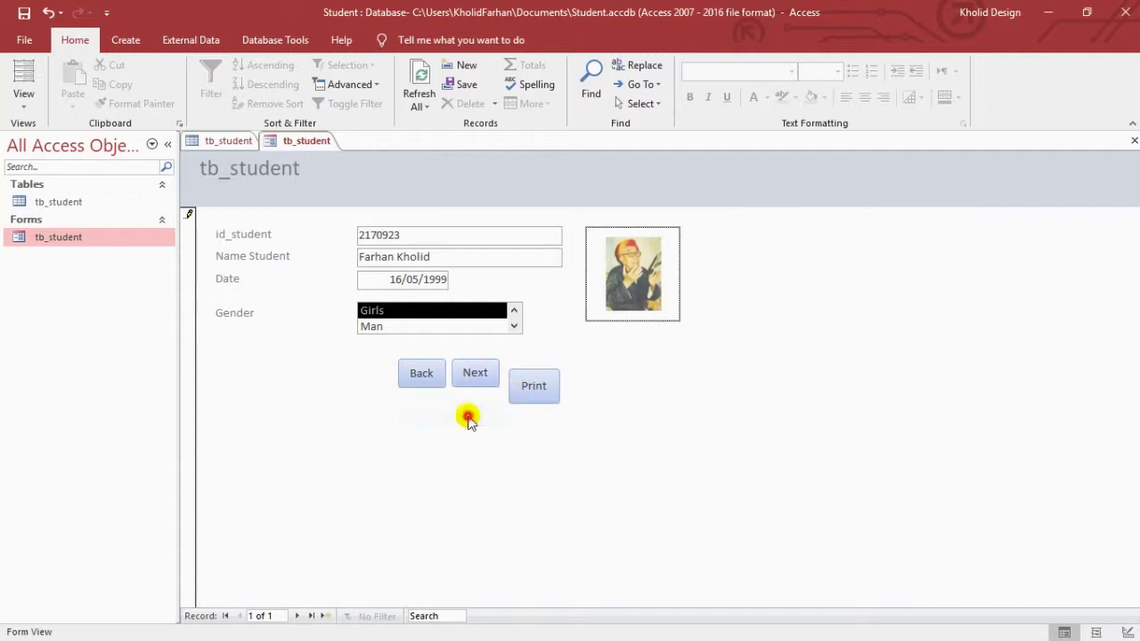
Move between records, starting the new ID and setting the first record's gender to Man.
left_click(489, 372)
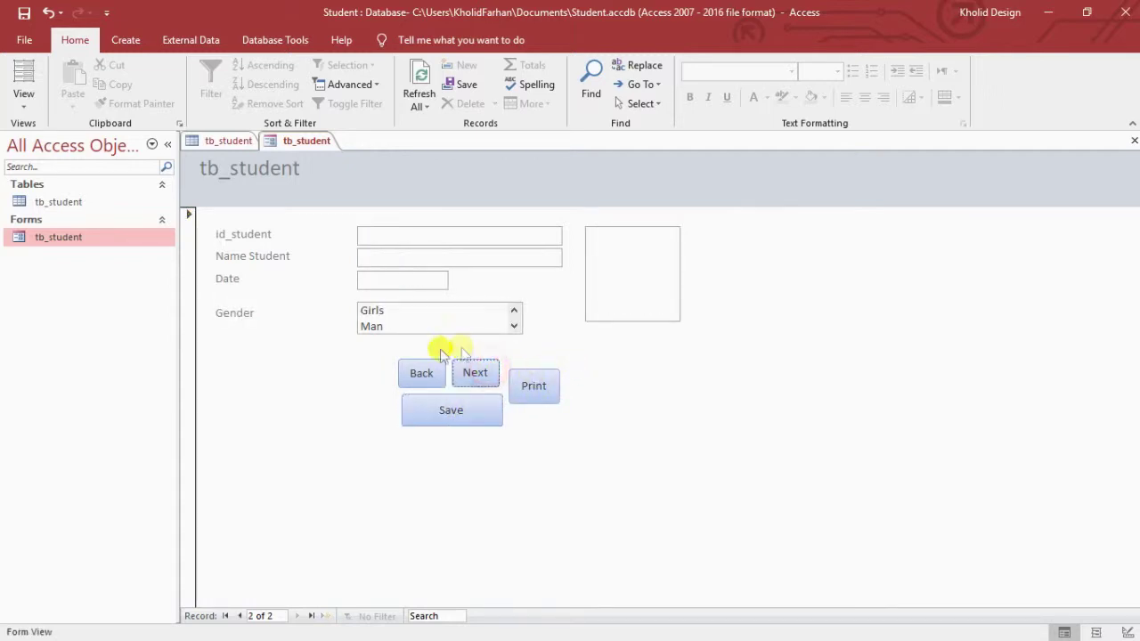
left_click(420, 372)
left_click(472, 374)
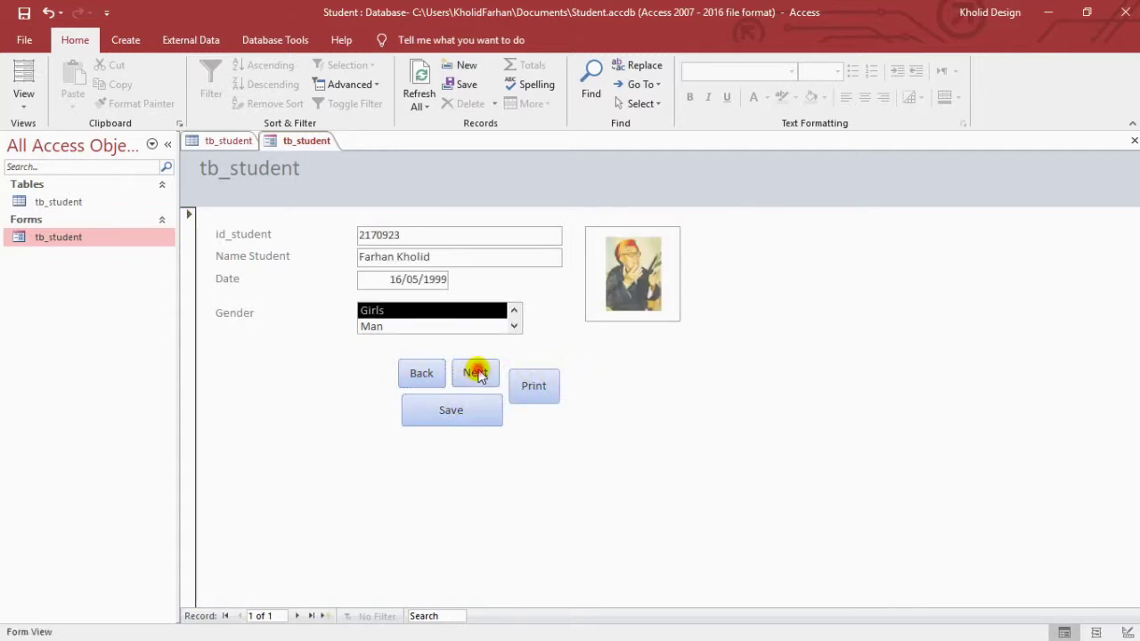
left_click(430, 237)
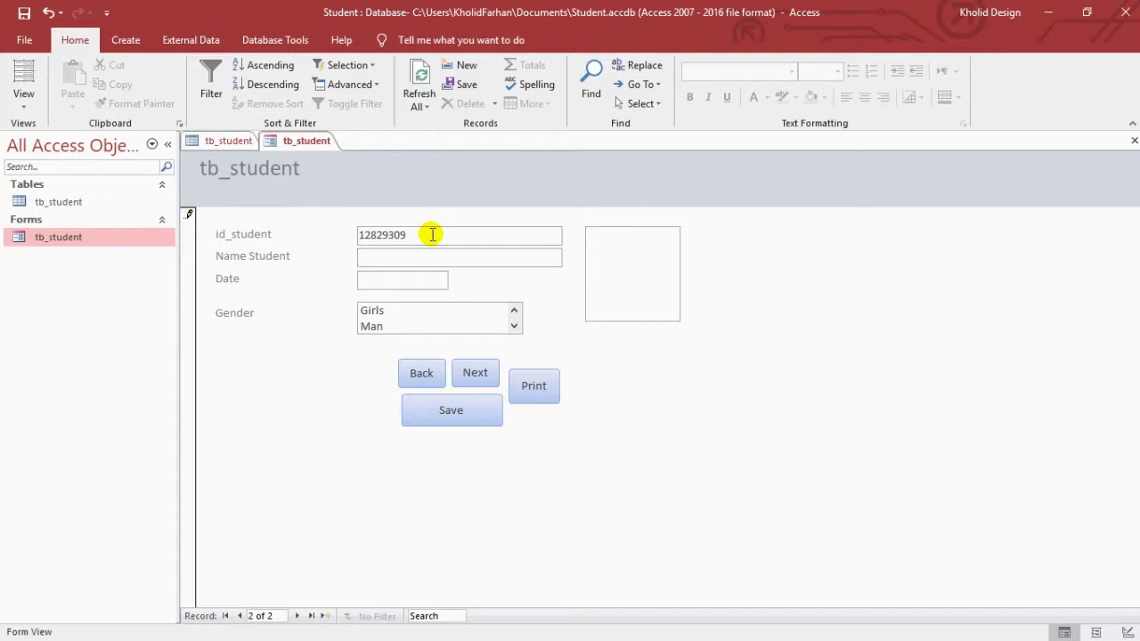
left_click(425, 372)
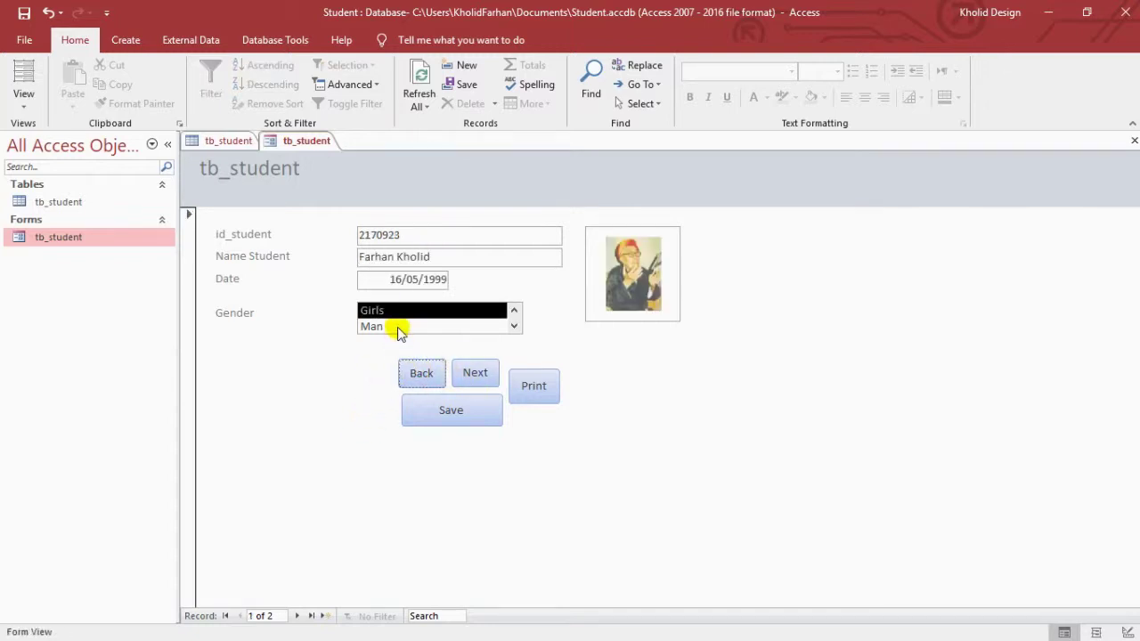
left_click(397, 327)
left_click(474, 371)
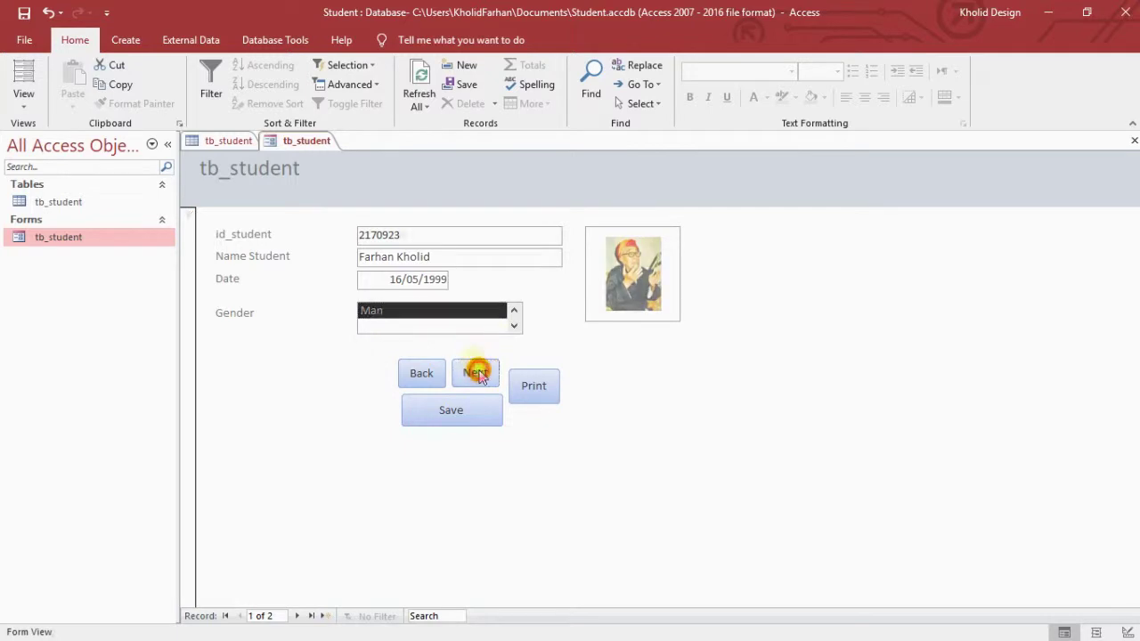
Enter the second student's name and set the gender to Girls.
left_click(411, 255)
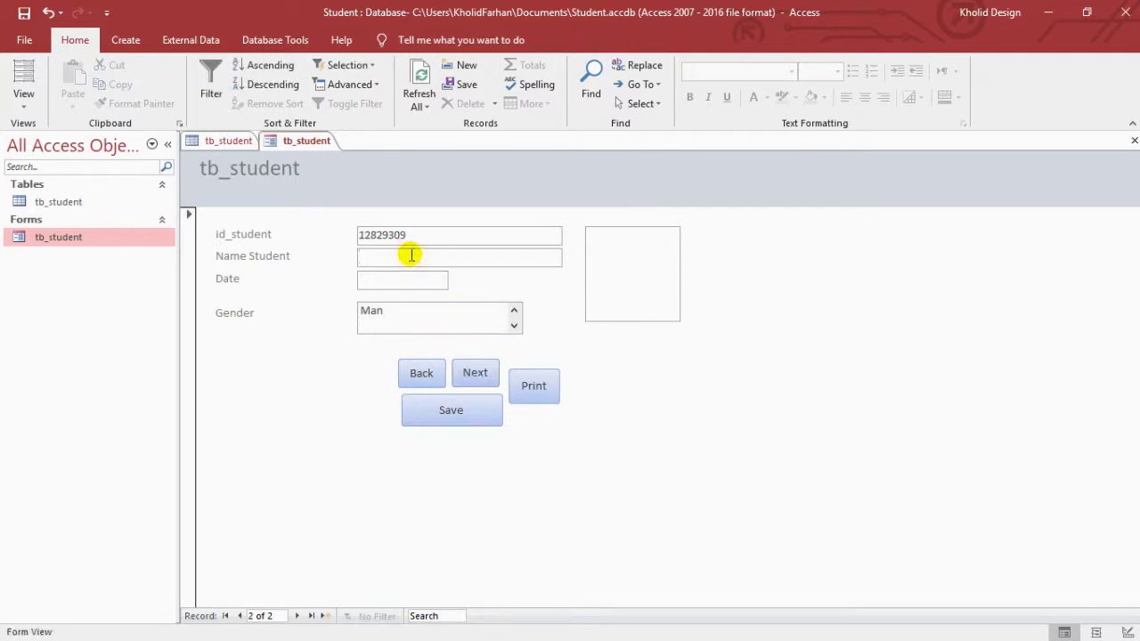
left_click(417, 378)
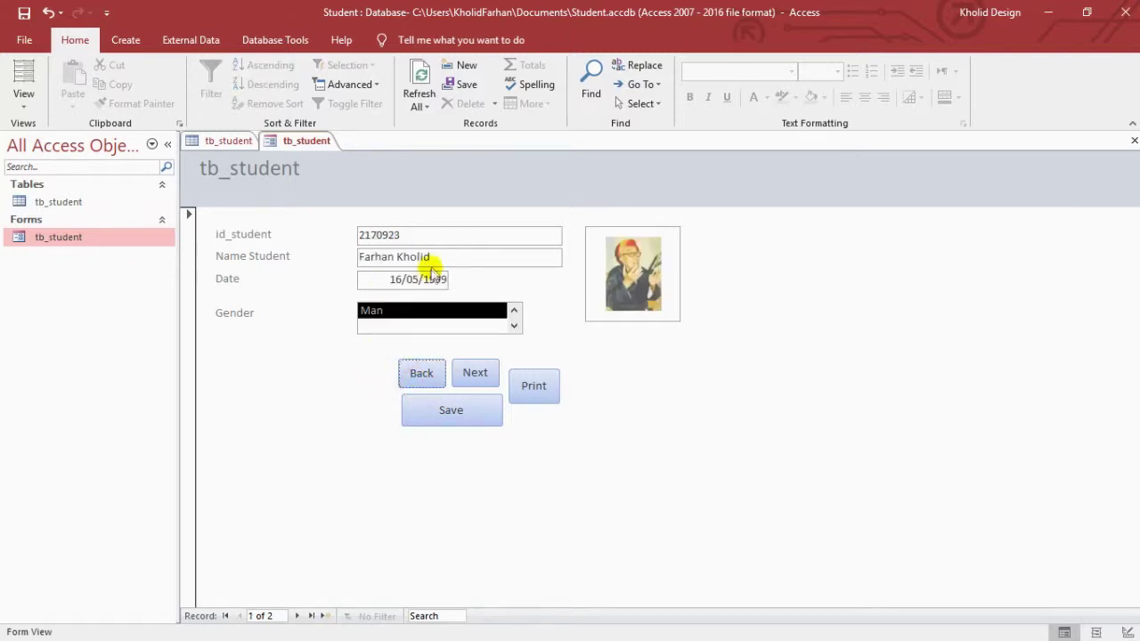
left_click(436, 260)
left_click(472, 369)
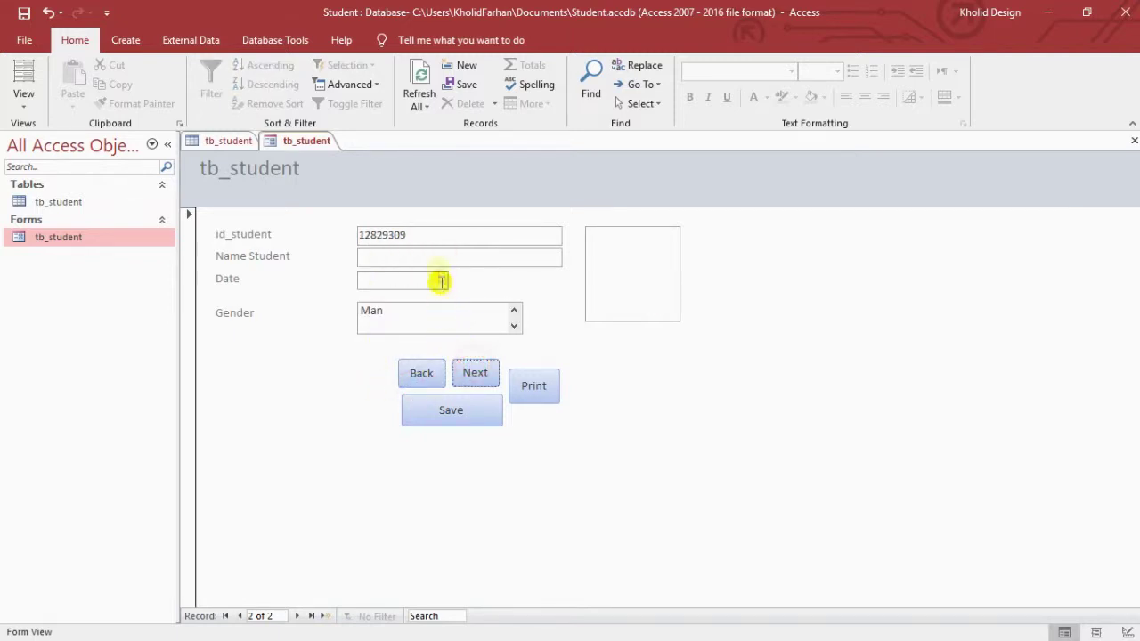
left_click(437, 258)
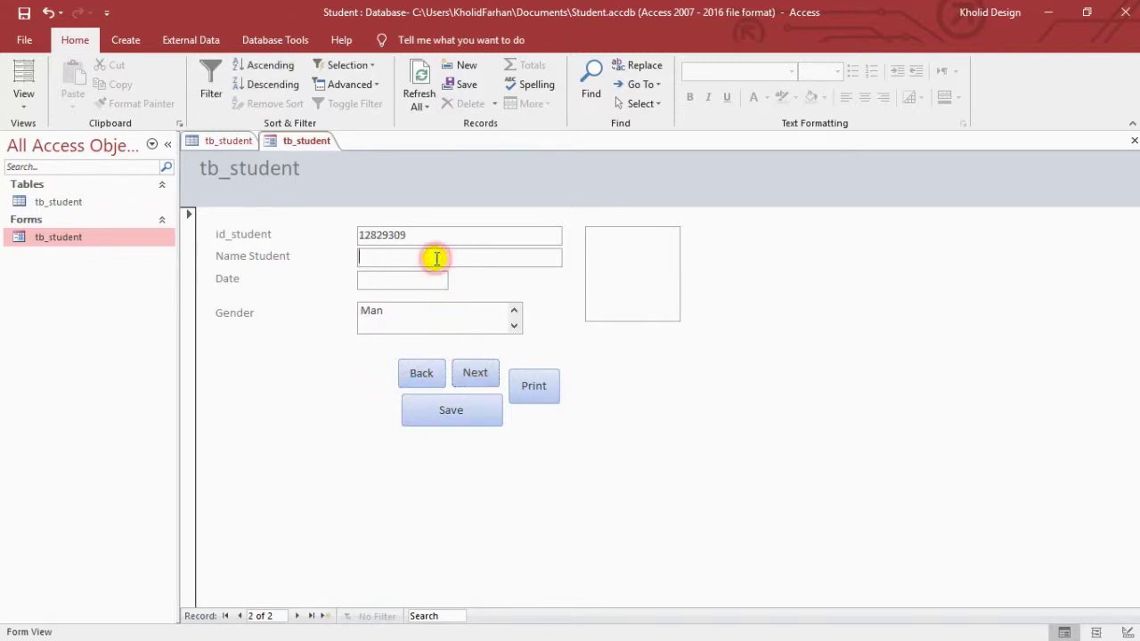
left_click(514, 310)
left_click(502, 309)
left_click(407, 254)
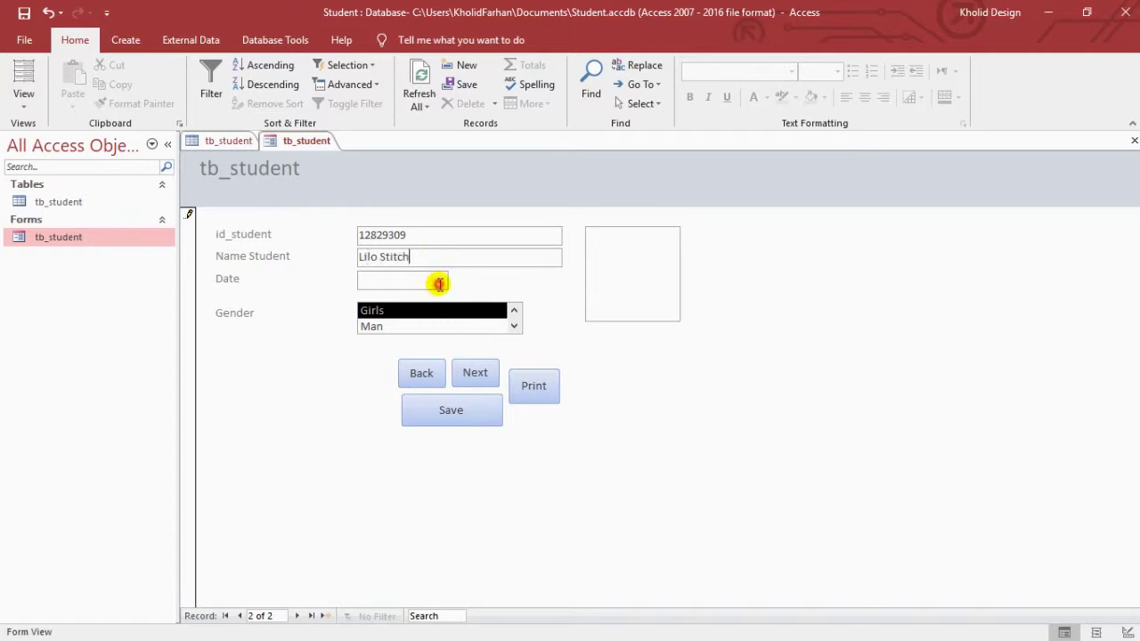
Enter date 12/02/1990, save the record, and cancel a test print.
left_click(440, 282)
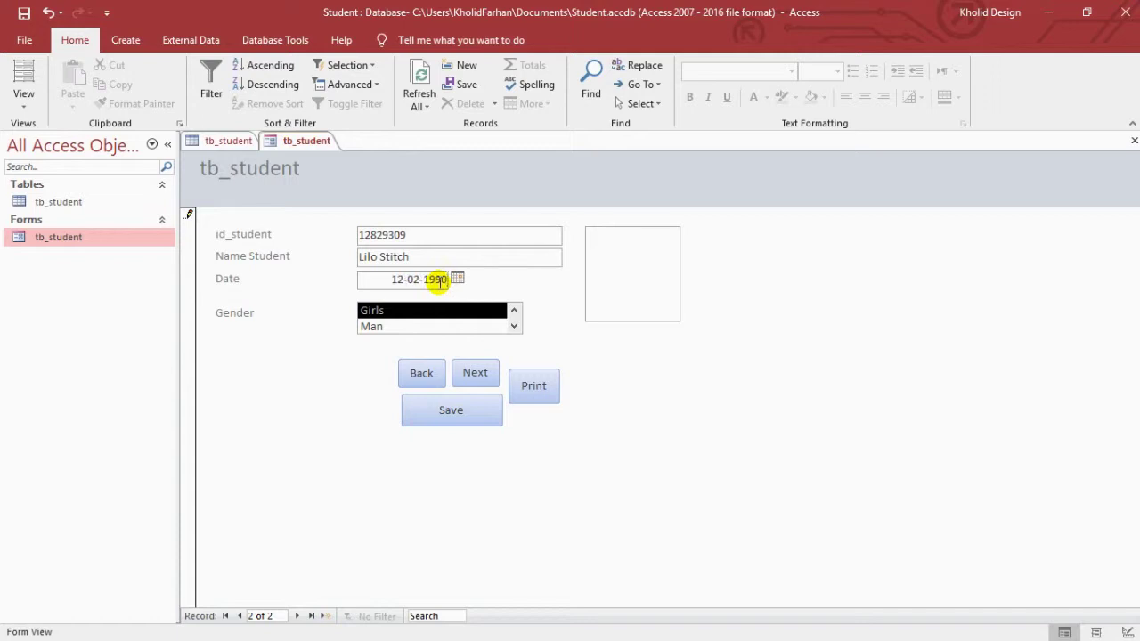
left_click(445, 412)
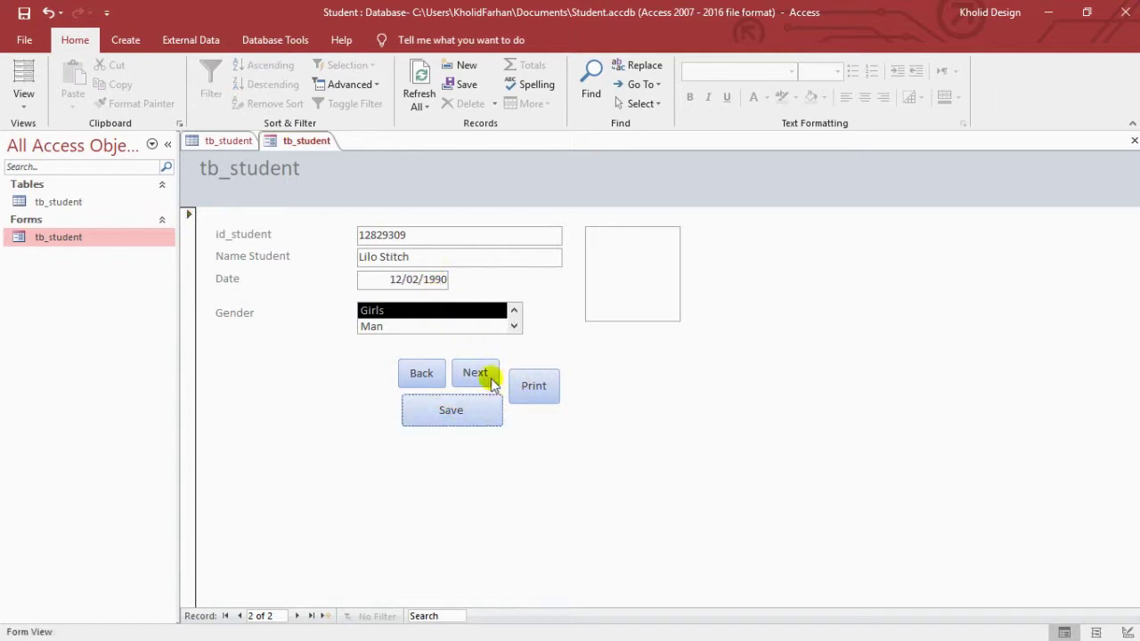
left_click(531, 386)
left_click(709, 365)
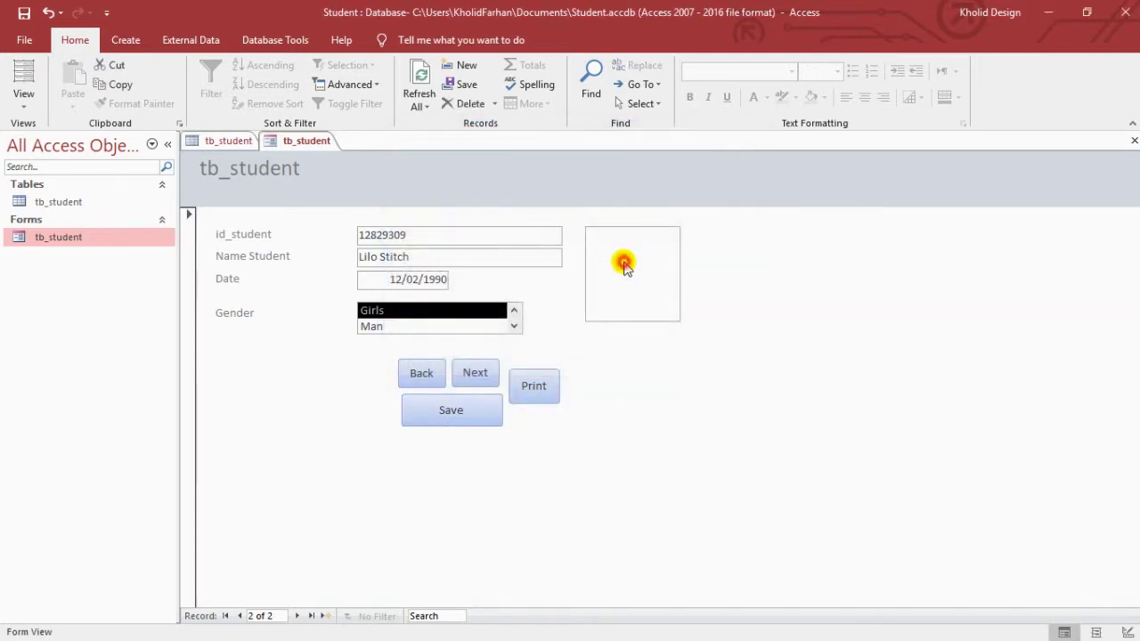
Attach the 10 Drama Korea Terbaik (2019) picture as the student's photo.
left_click(624, 263)
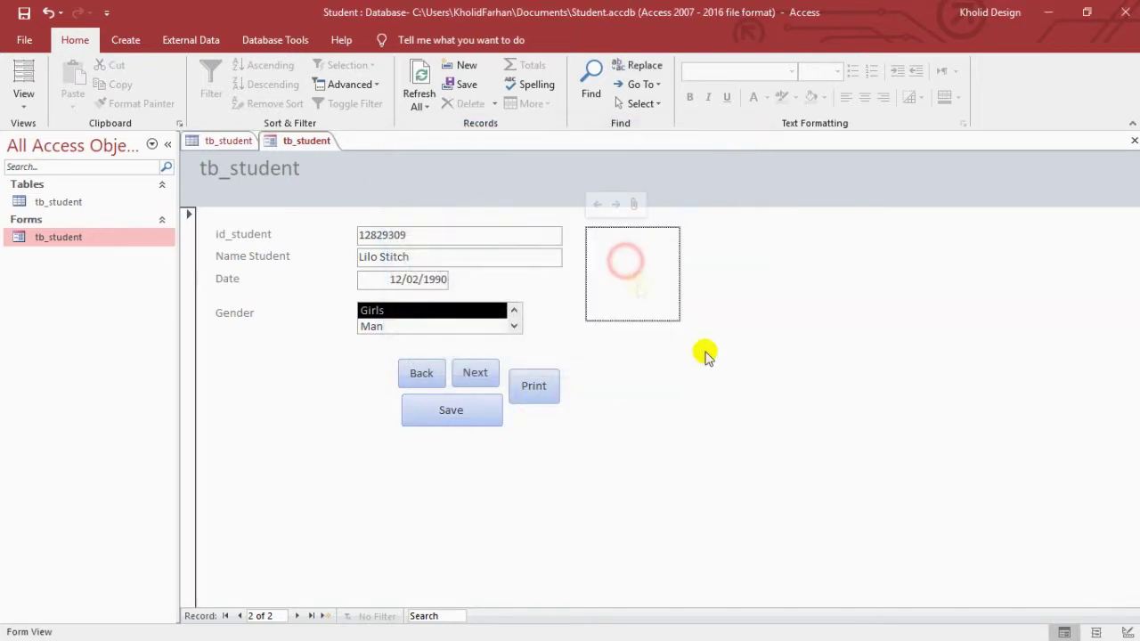
double_click(641, 283)
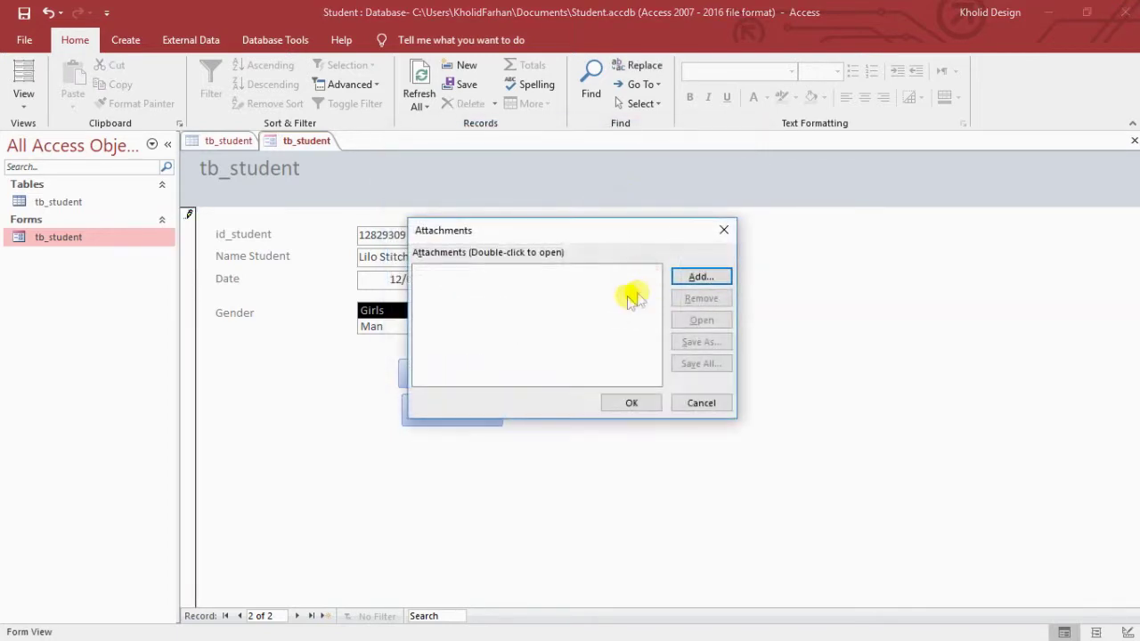
left_click(687, 278)
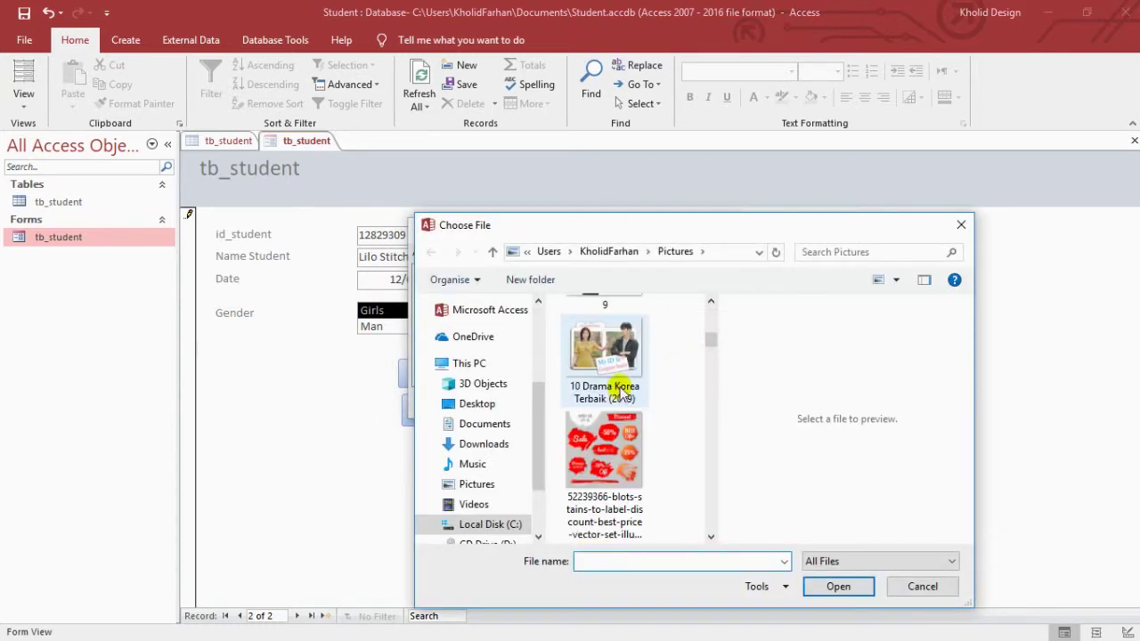
scroll(621, 390, "up", 5)
scroll(619, 385, "down", 2)
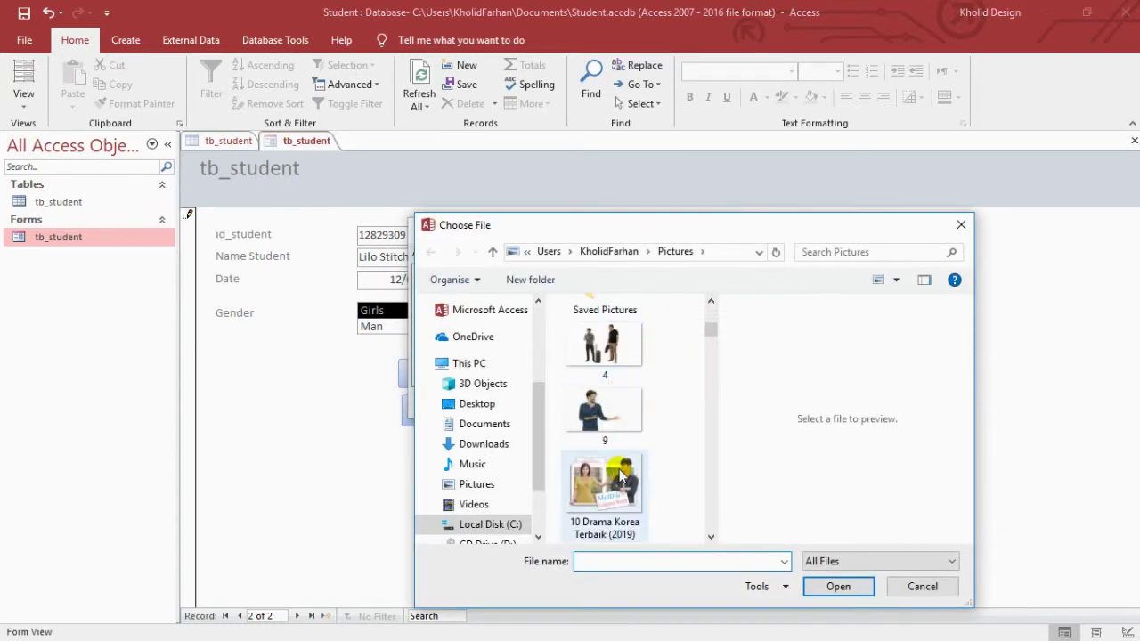
double_click(621, 478)
left_click(636, 402)
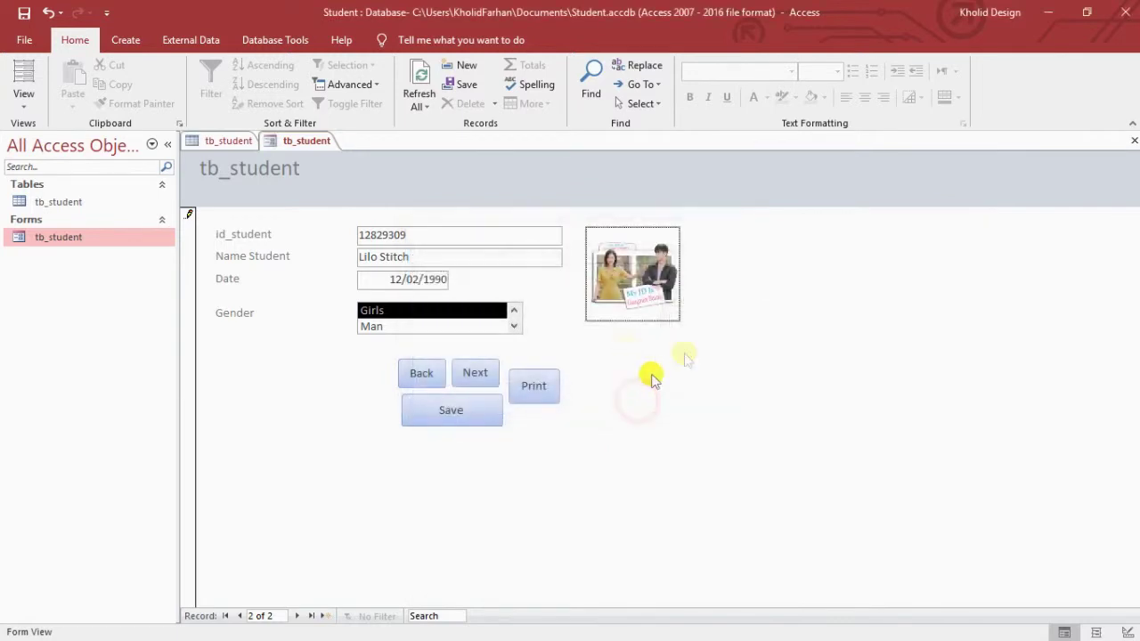
Save the second record, go Back and Next between records, then cancel a test print.
left_click(452, 410)
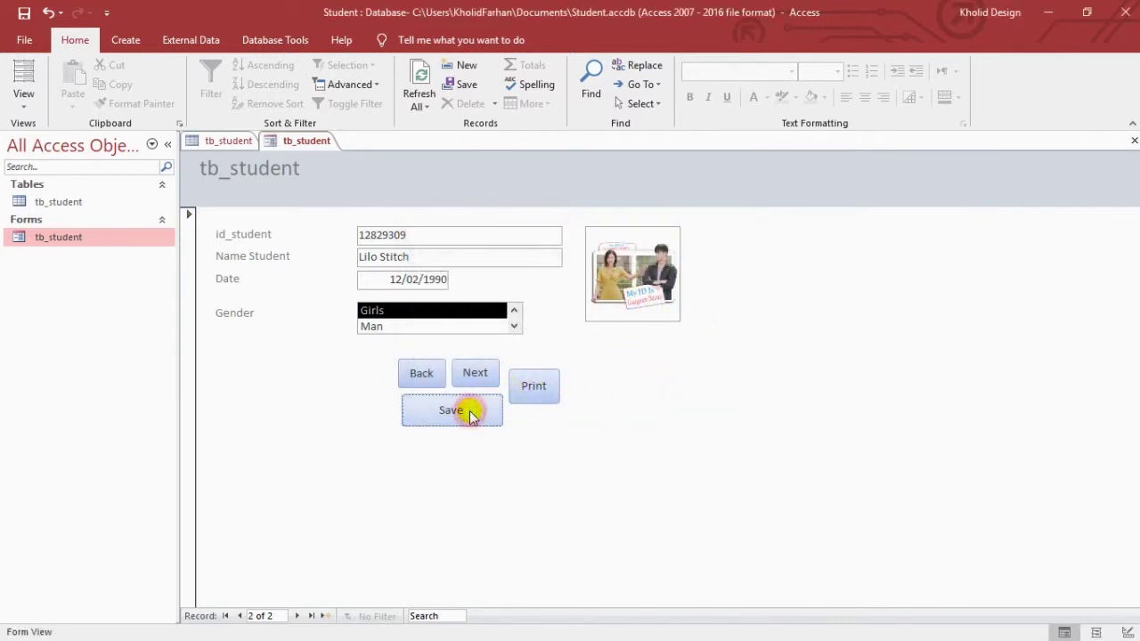
left_click(428, 374)
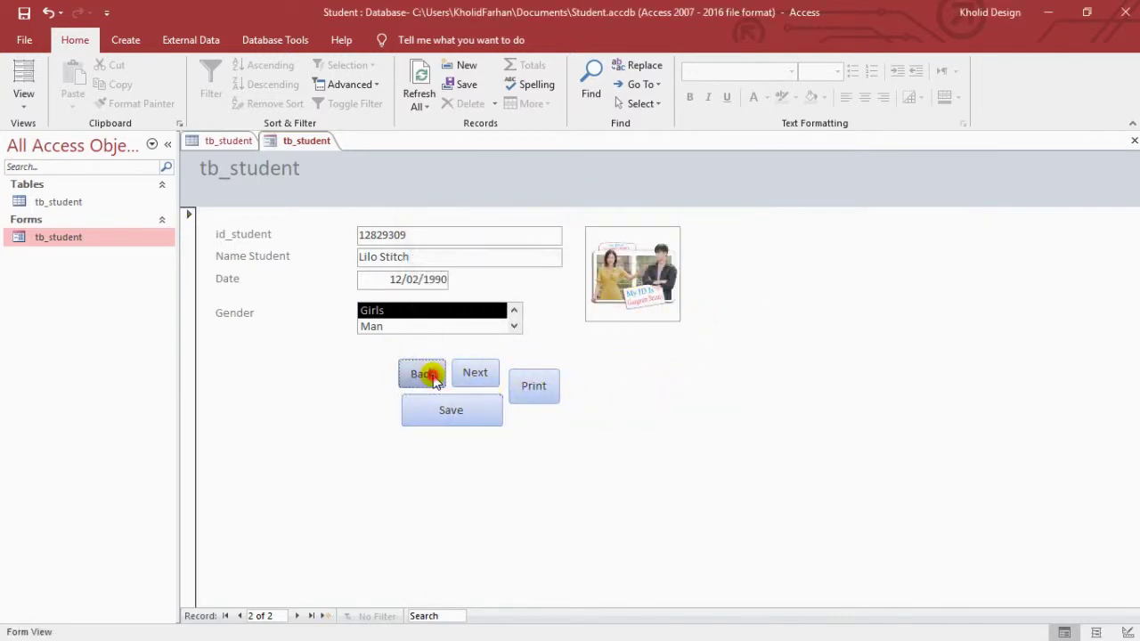
left_click(461, 376)
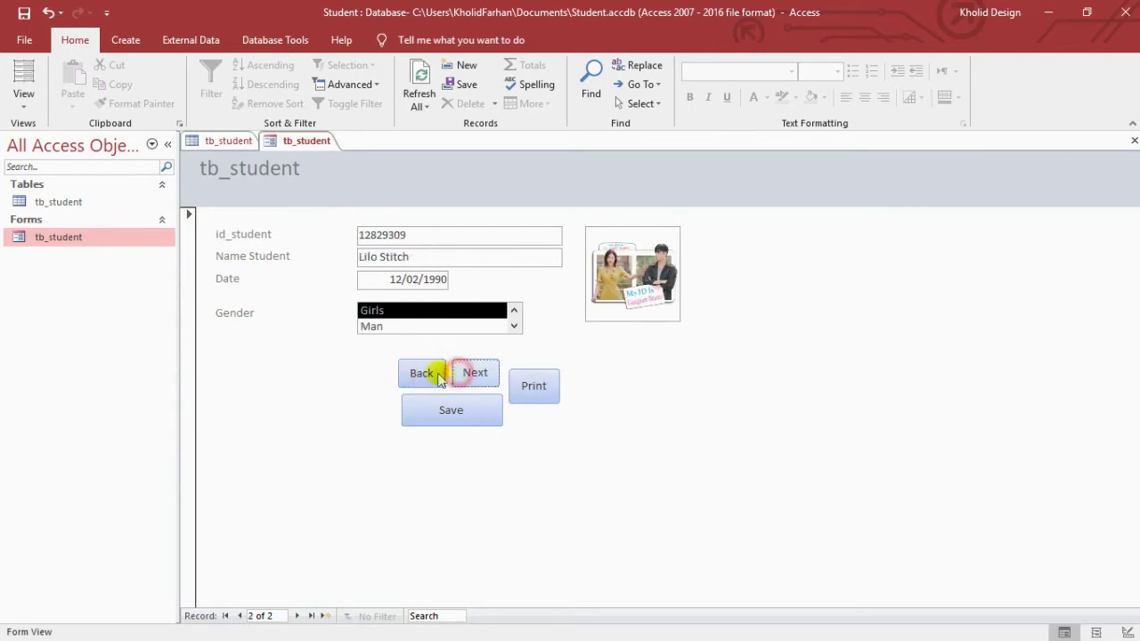
left_click(541, 387)
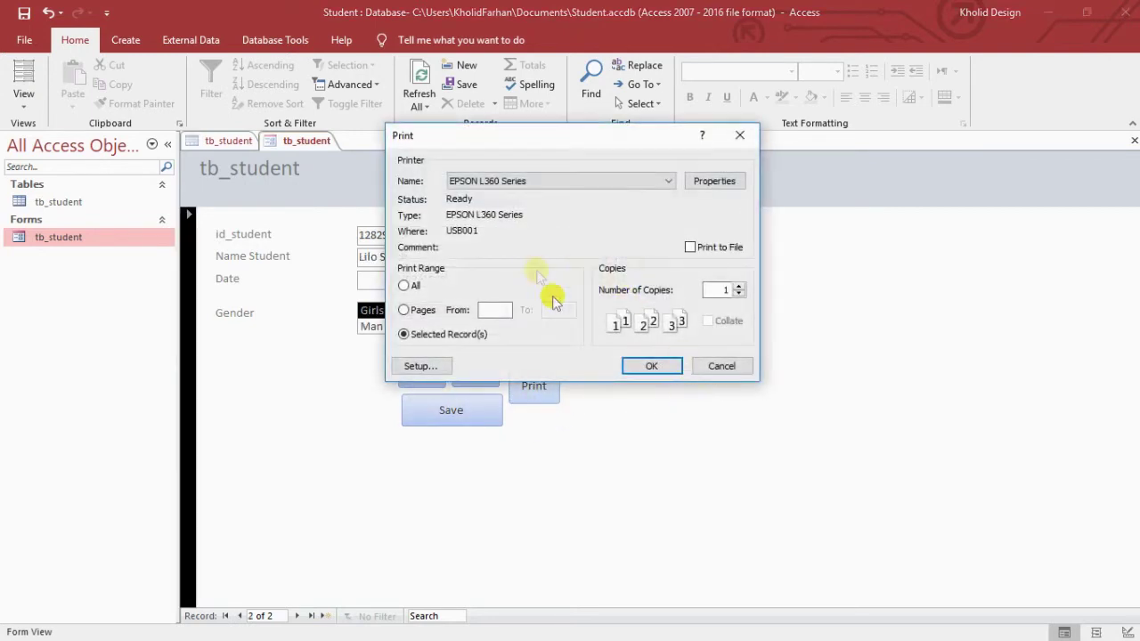
left_click(733, 367)
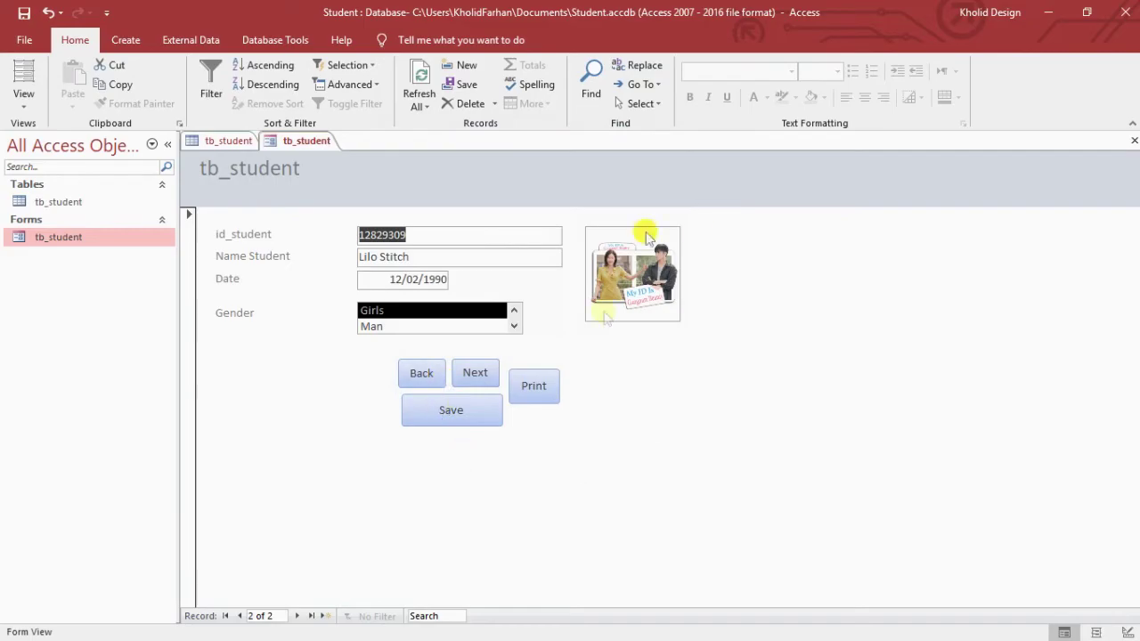